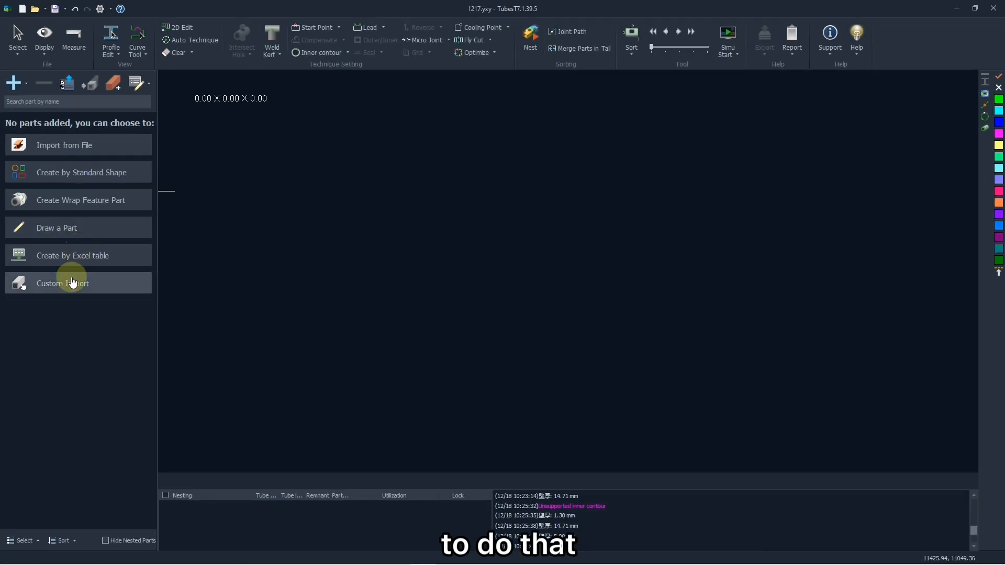
# Step: Start drawing a new part with a circular main tube
pyautogui.click(68, 224)
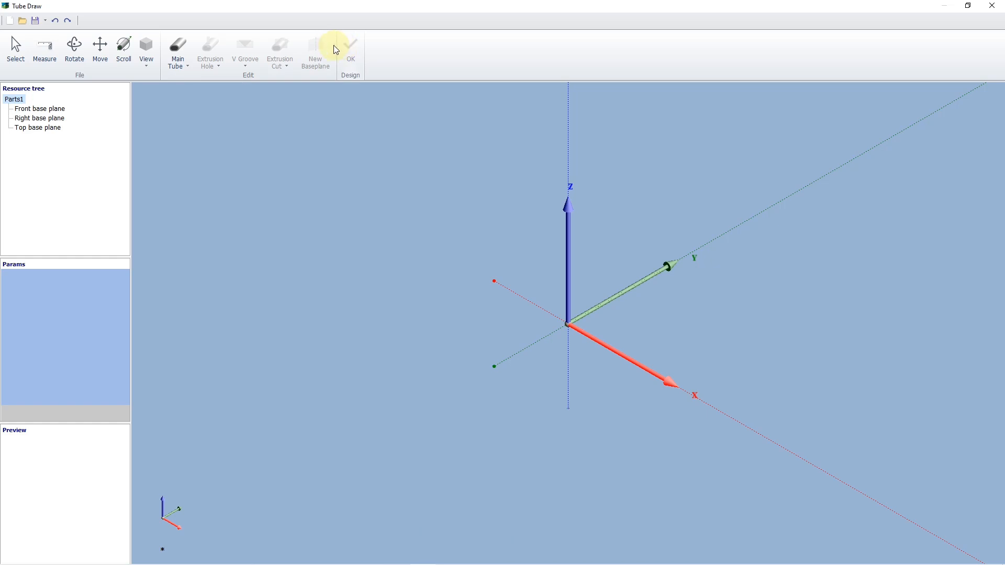
pyautogui.click(179, 50)
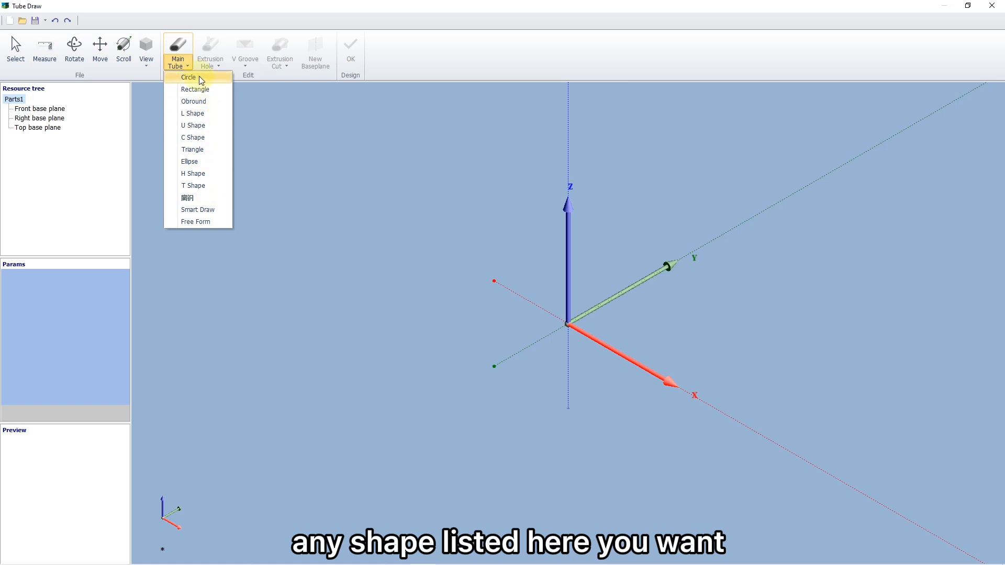
pyautogui.click(180, 47)
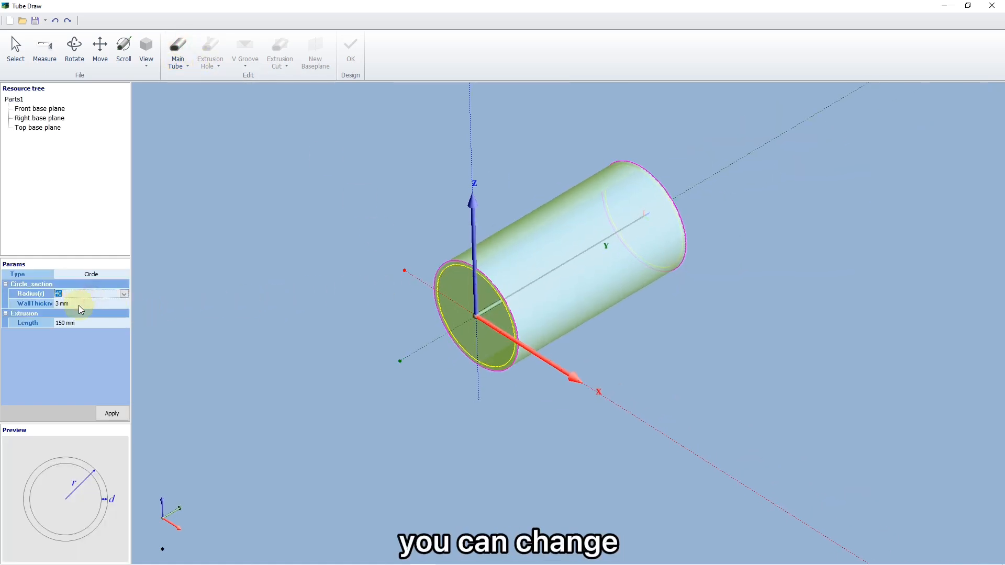
# Step: Set the circular main tube's length to 200 mm and apply the extrusion
pyautogui.click(81, 323)
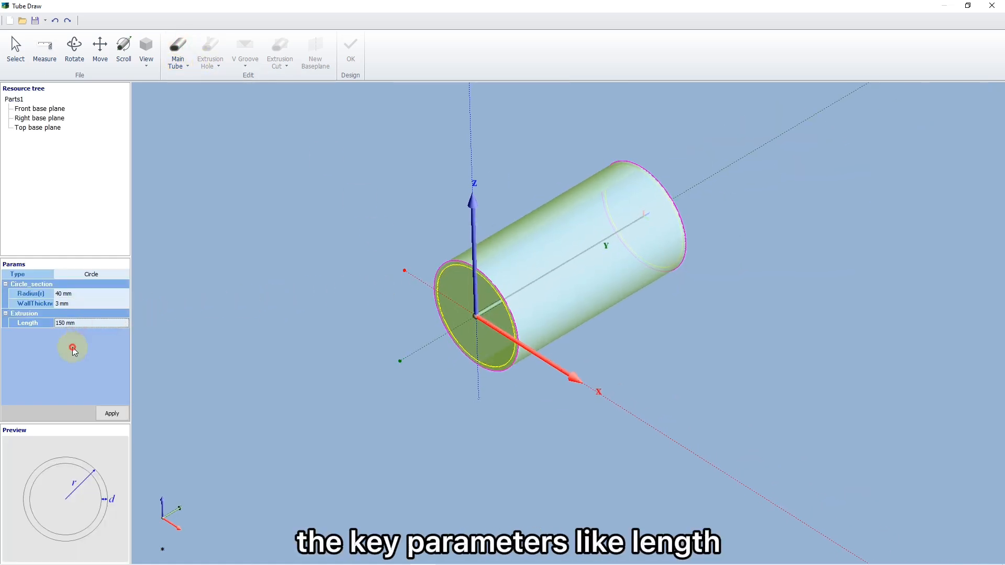
pyautogui.click(78, 302)
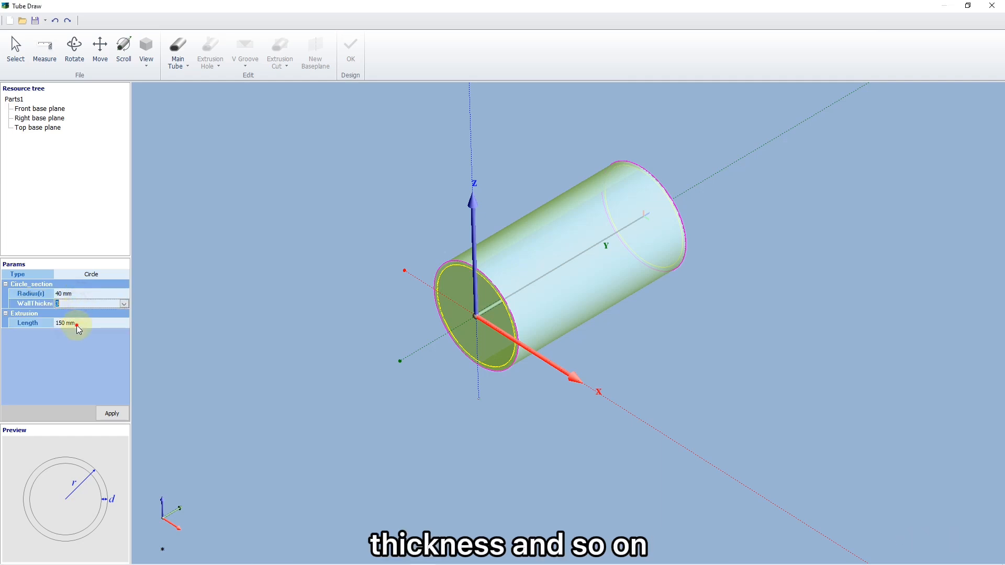
pyautogui.click(106, 323)
pyautogui.write('200')
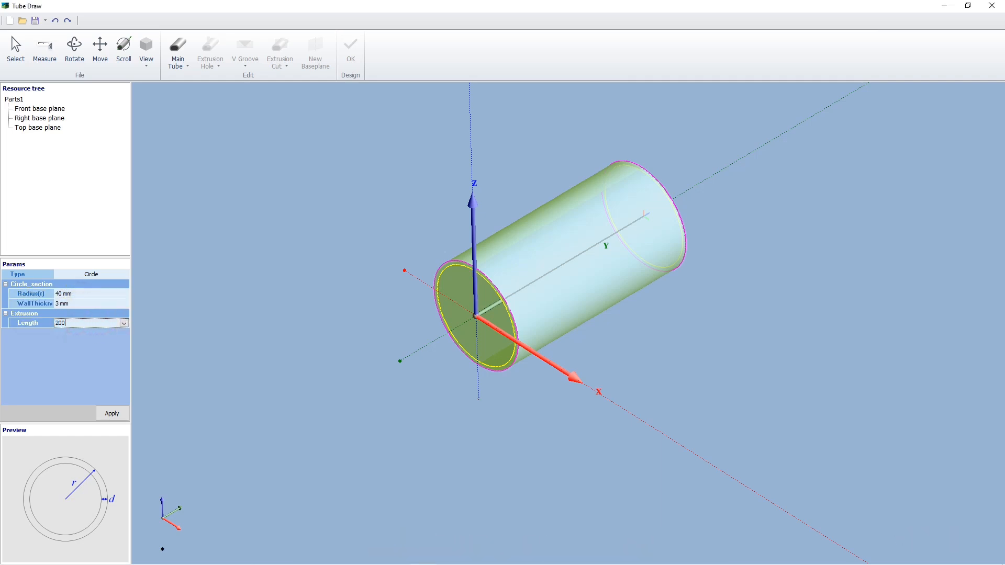
pyautogui.press('Return')
pyautogui.moveTo(409, 295); pyautogui.dragTo(373, 332)
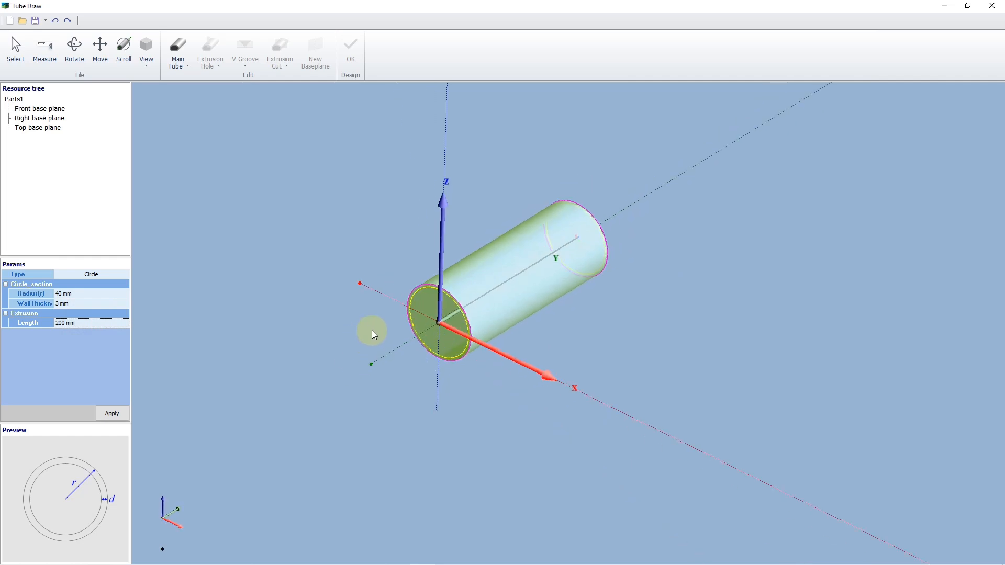
pyautogui.click(105, 414)
# Step: Add a circular extrusion hole with the array turned off and its Y translation set to 0 mm
pyautogui.click(210, 53)
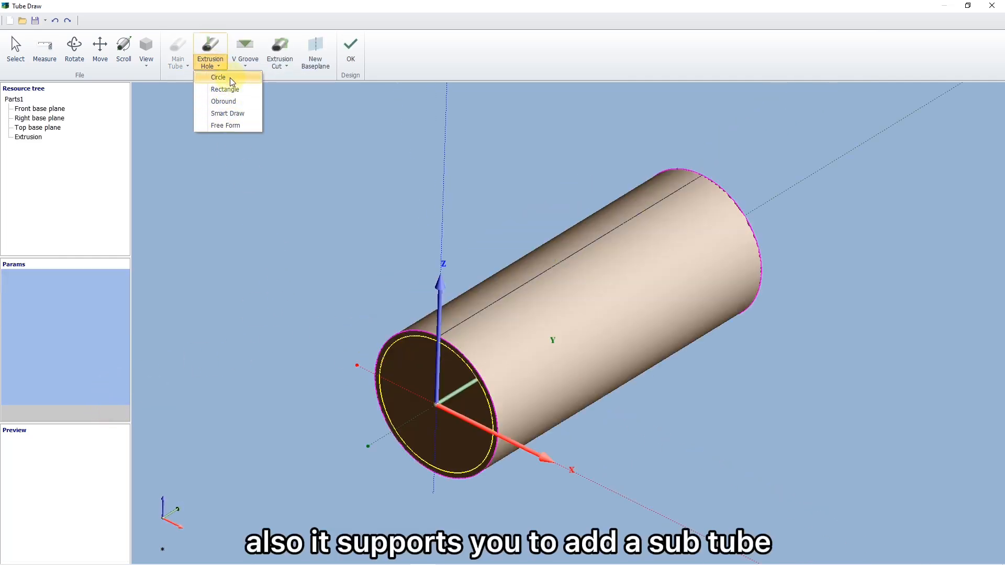
pyautogui.click(231, 78)
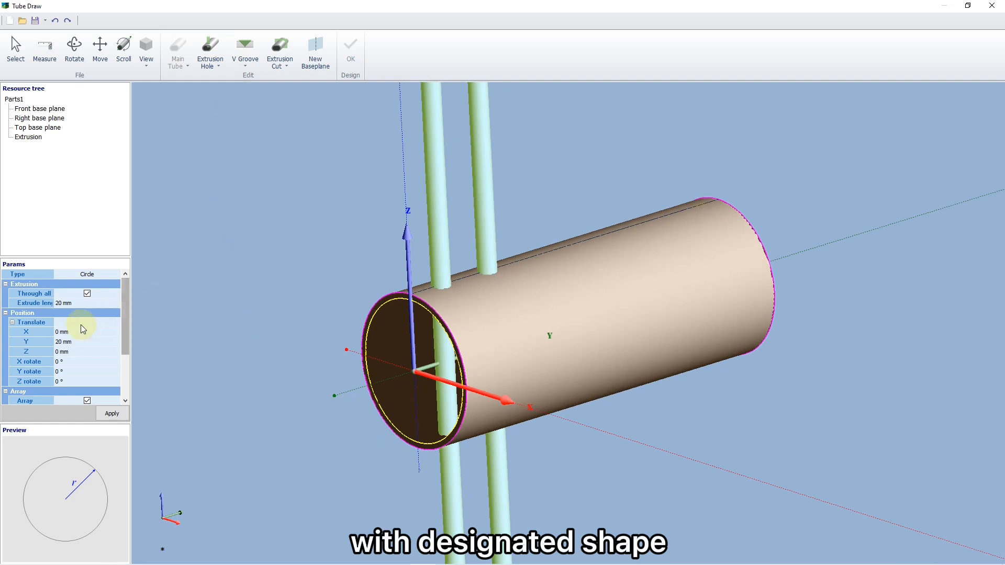
pyautogui.scroll(-3, 128, 319)
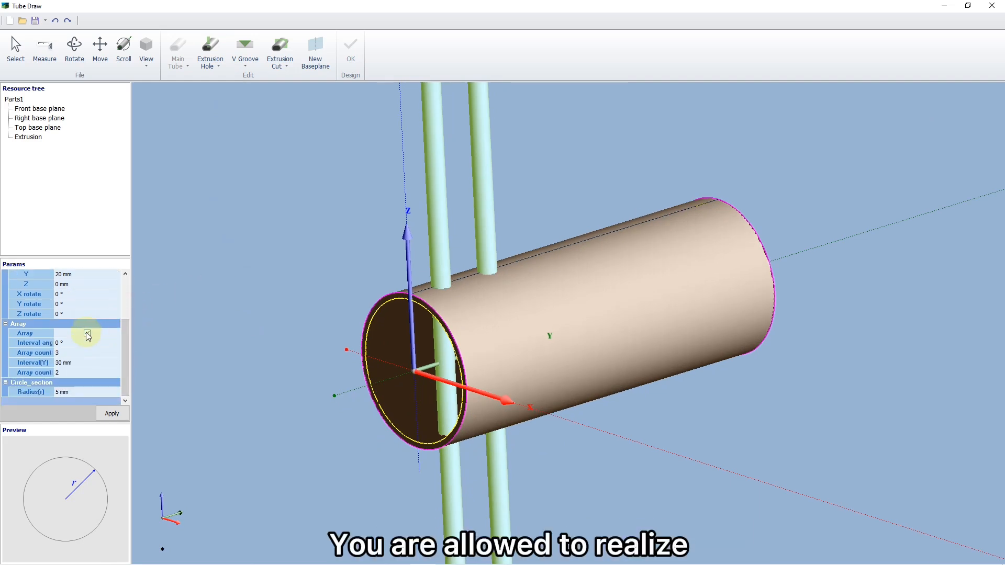
pyautogui.click(87, 334)
pyautogui.click(74, 318)
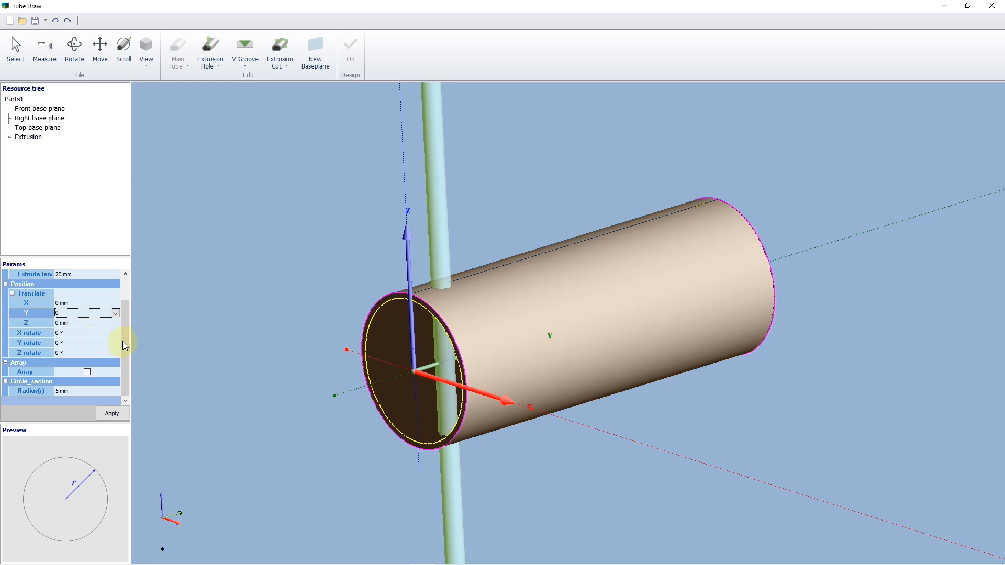
pyautogui.press('Return')
# Step: Set the circular extrusion hole's radius to 40 mm and apply the cut to the tube end
pyautogui.click(92, 392)
pyautogui.write('40')
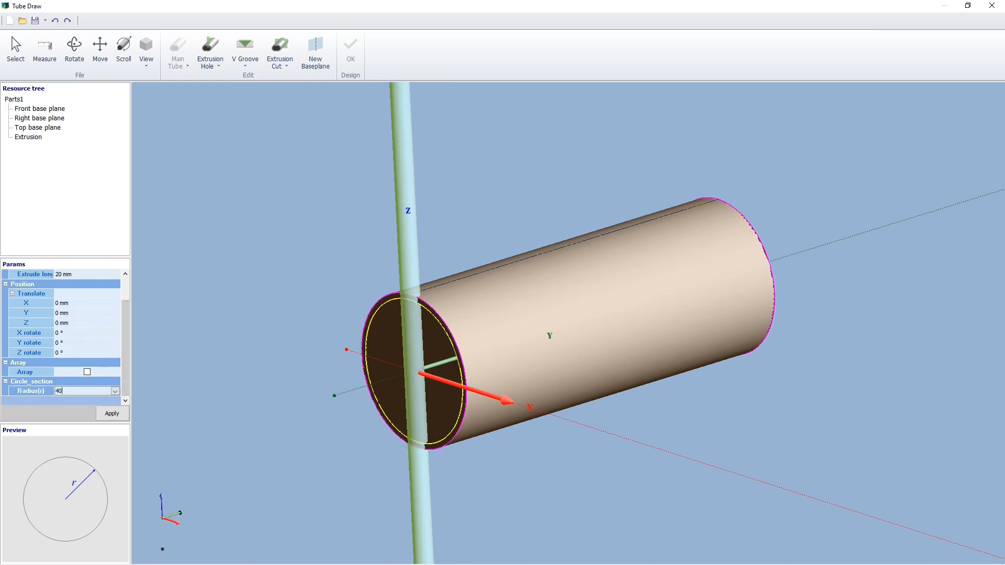
pyautogui.press('Return')
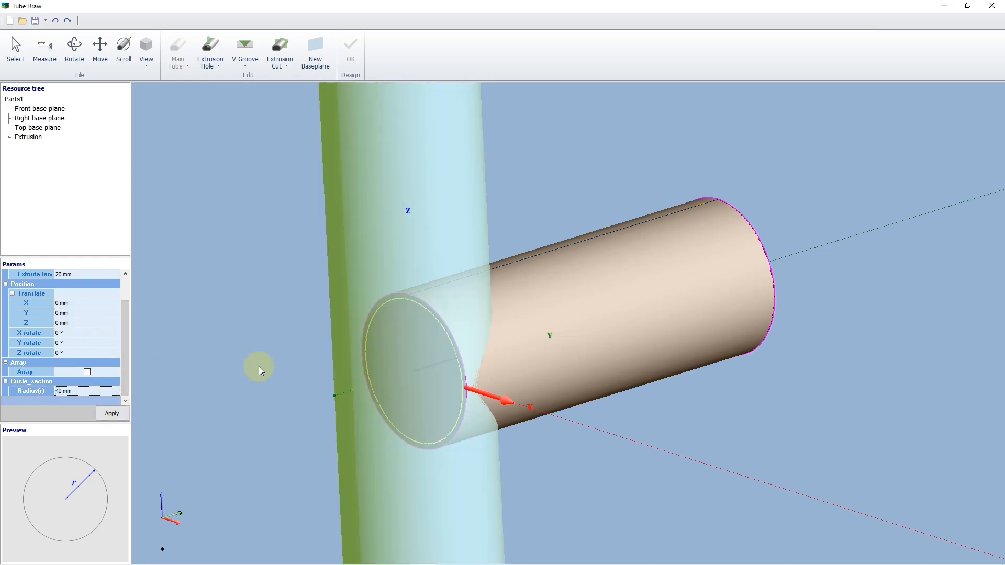
pyautogui.moveTo(258, 365); pyautogui.dragTo(283, 439, button='middle')
pyautogui.click(112, 414)
# Step: Accept the finished tube design to add it to the parts list, and inspect the part from the side
pyautogui.moveTo(235, 410); pyautogui.dragTo(272, 442, button='middle')
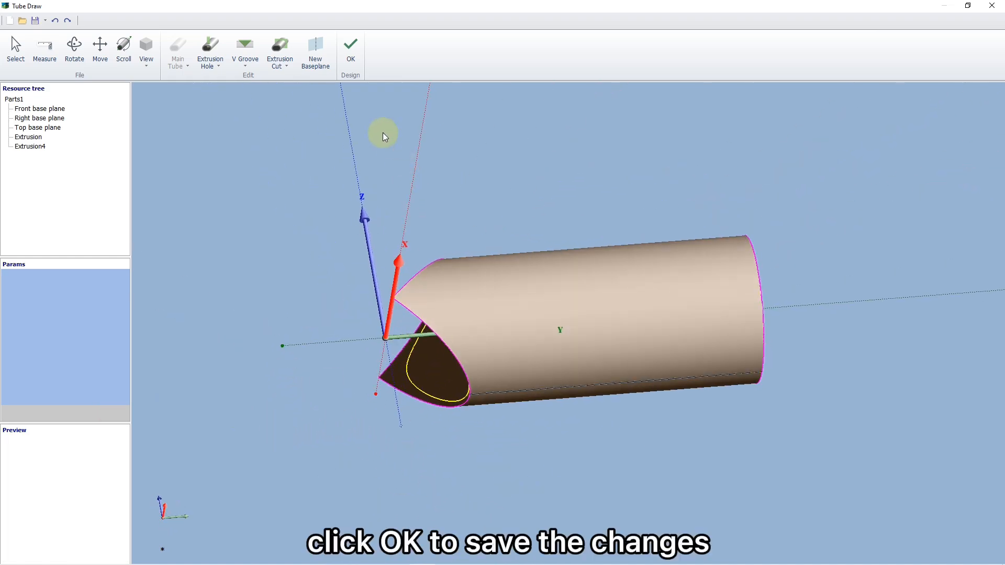
pyautogui.click(360, 55)
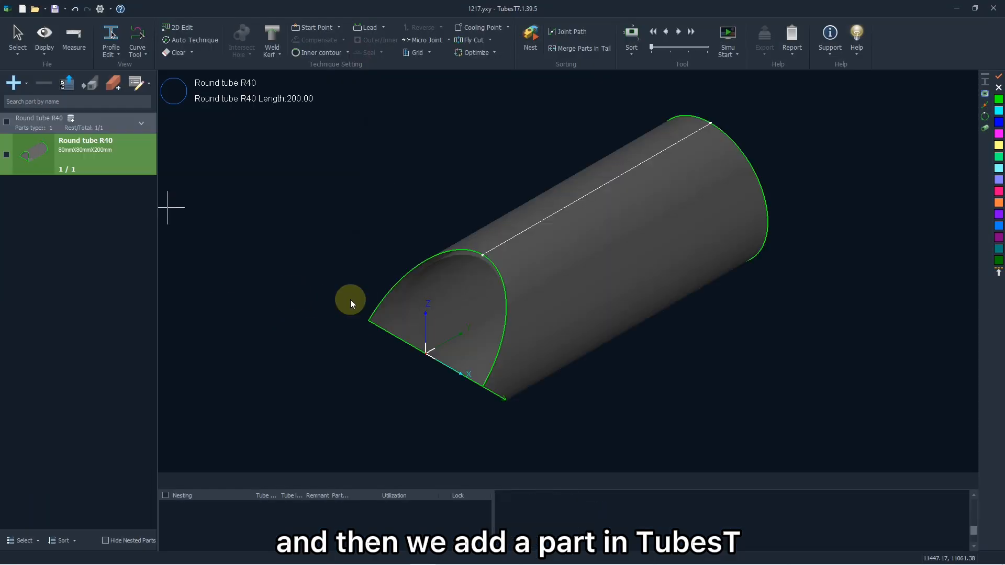
pyautogui.moveTo(379, 357)
pyautogui.mouseDown(button='middle')
pyautogui.moveTo(352, 347)
pyautogui.moveTo(339, 355)
pyautogui.mouseUp(button='middle')
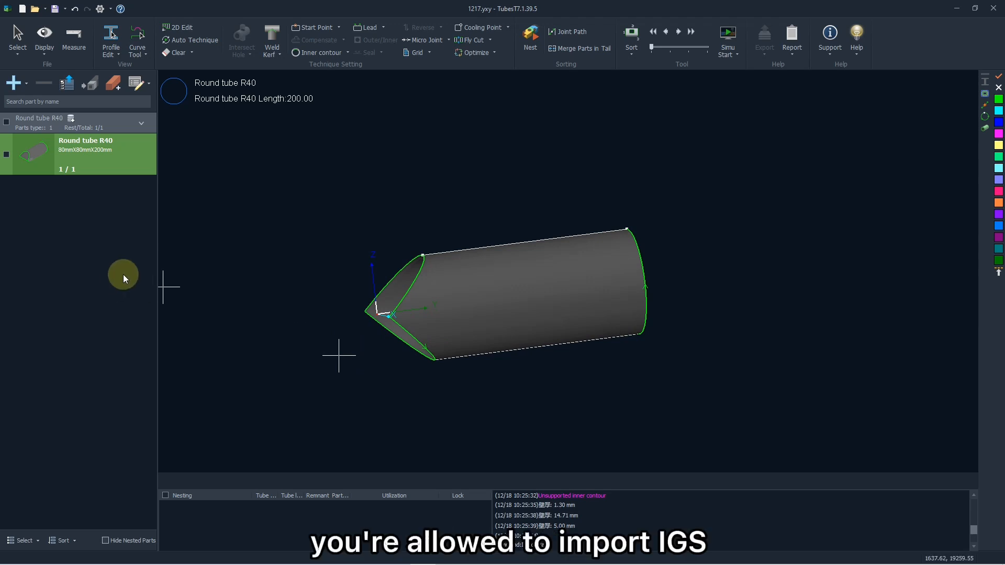
# Step: Start importing parts from file and preview GH-709动感单车主架管.IGS and 方管38XR2.IGS in the Drawings folder
pyautogui.click(16, 82)
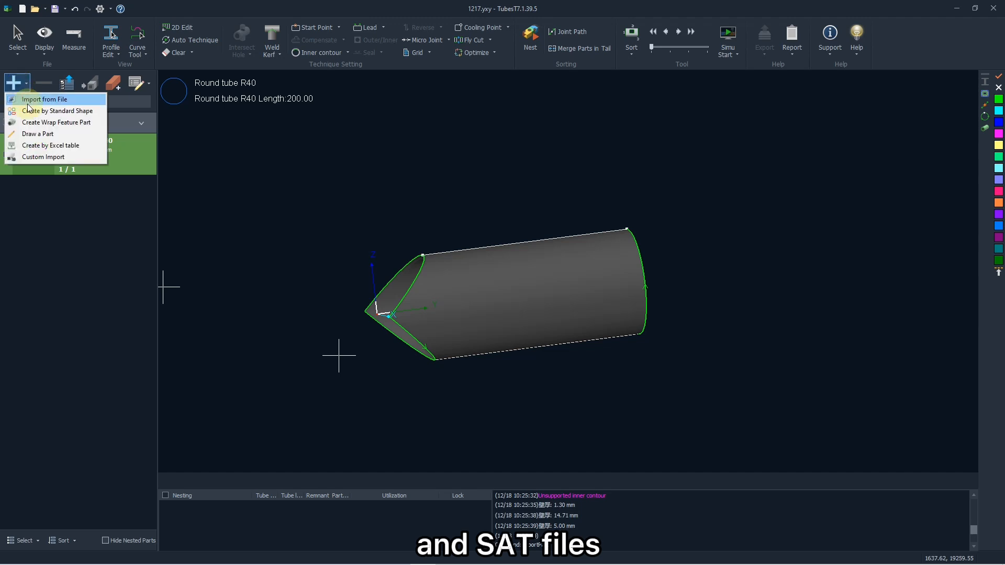
pyautogui.click(65, 99)
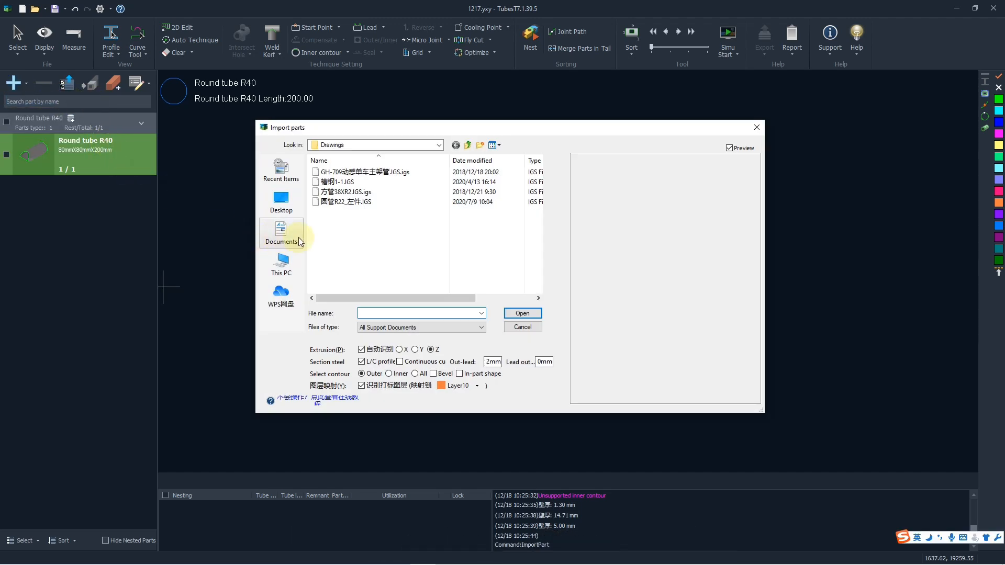
pyautogui.click(354, 184)
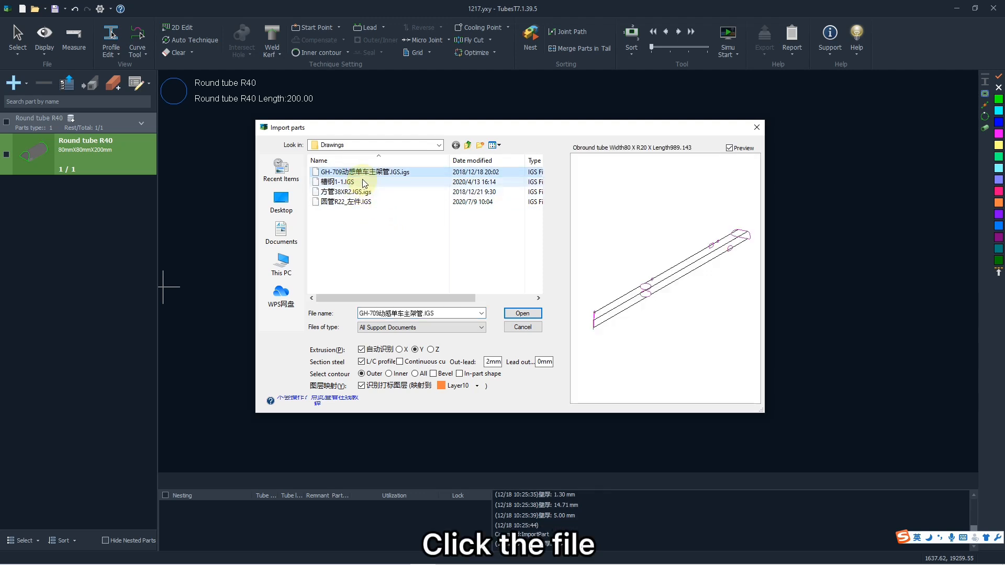
pyautogui.click(365, 192)
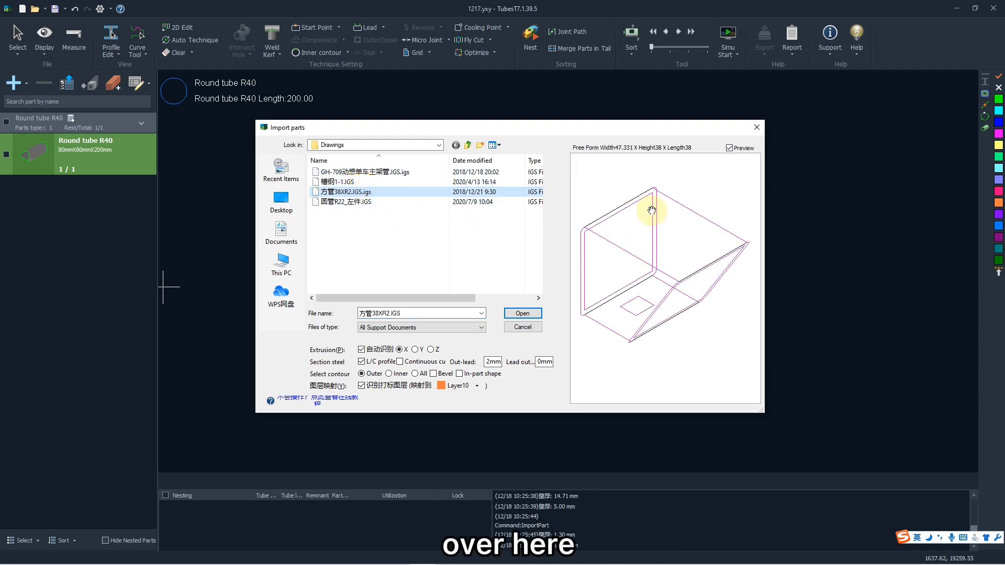
pyautogui.moveTo(679, 244)
pyautogui.mouseDown()
pyautogui.moveTo(665, 247)
pyautogui.moveTo(691, 248)
pyautogui.mouseUp()
# Step: Try range selections across the four IGS files, clearing the selection each time
pyautogui.click(440, 202)
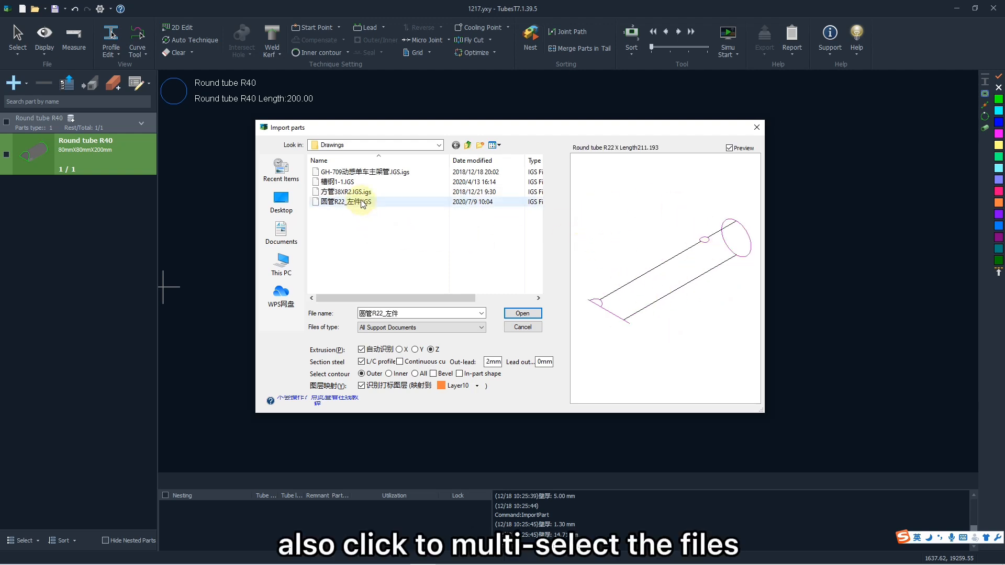
pyautogui.keyDown('shift'); pyautogui.click(443, 172); pyautogui.keyUp('shift')
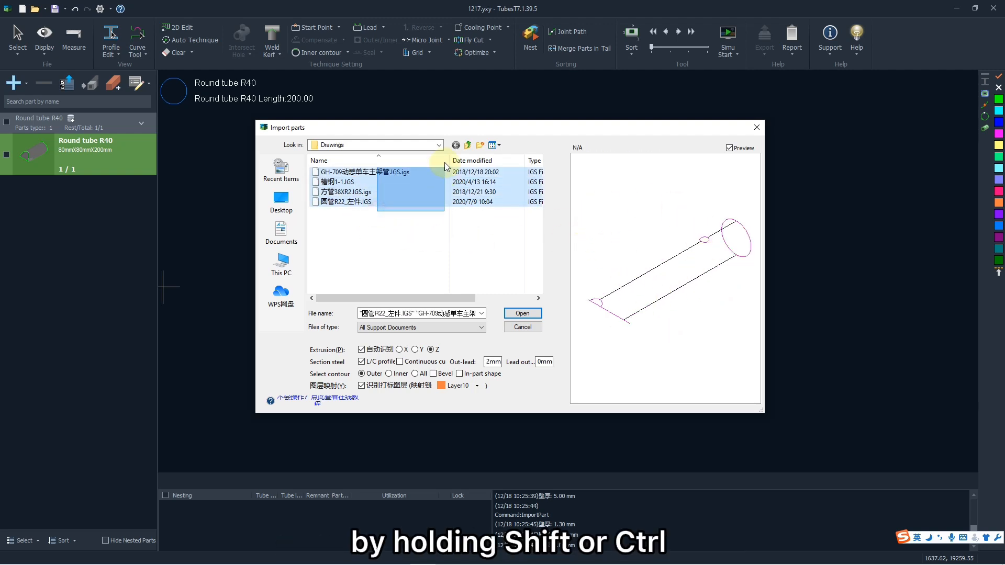
pyautogui.click(448, 241)
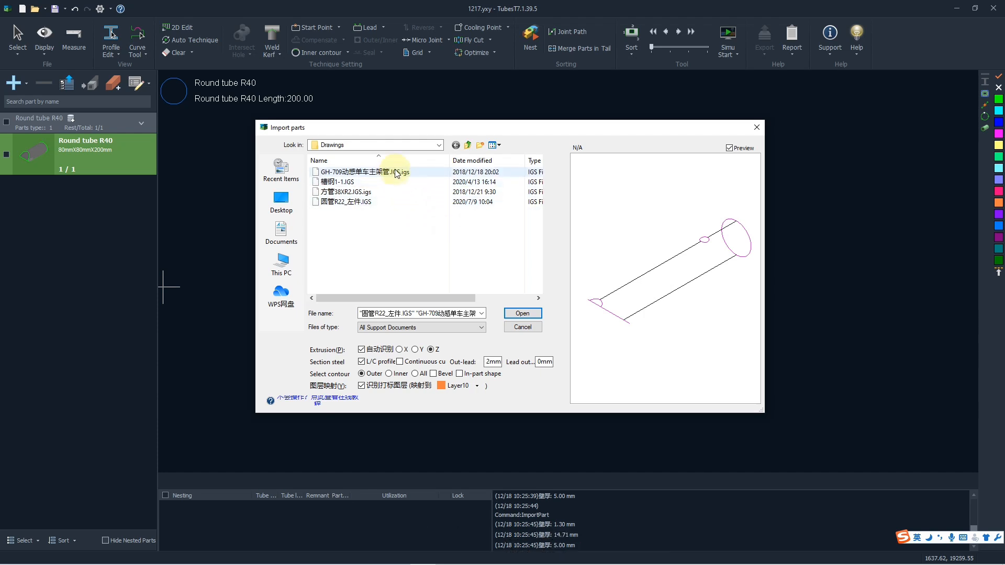
pyautogui.keyDown('shift'); pyautogui.click(396, 170); pyautogui.keyUp('shift')
pyautogui.moveTo(417, 232); pyautogui.dragTo(404, 193)
pyautogui.keyDown('shift'); pyautogui.click(405, 176); pyautogui.keyUp('shift')
pyautogui.click(420, 234)
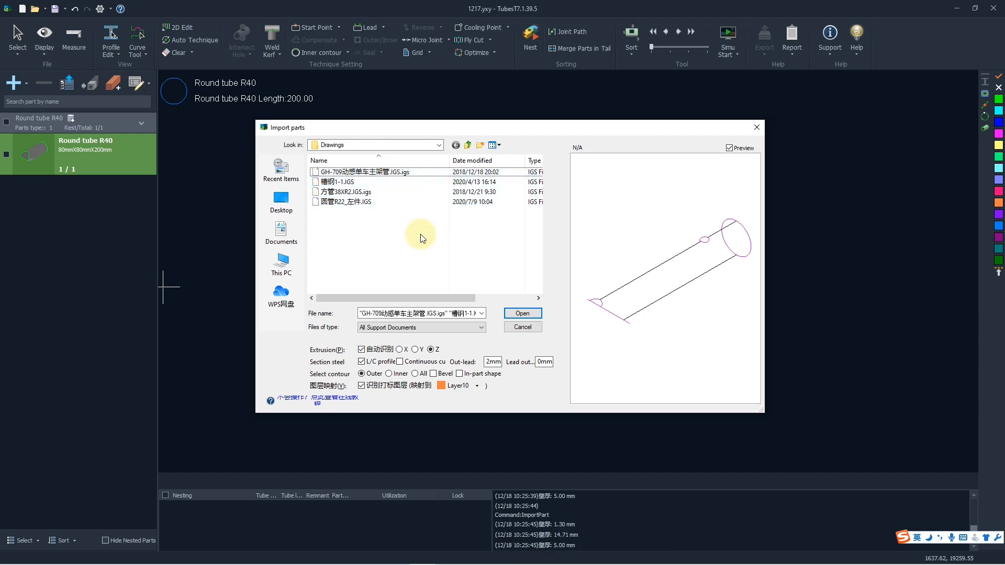
# Step: Try adding the IGS files to the selection one by one, starting with 圆管R22_左件.IGS, and clear the selection
pyautogui.click(409, 203)
pyautogui.keyDown('ctrl'); pyautogui.click(414, 173); pyautogui.keyUp('ctrl')
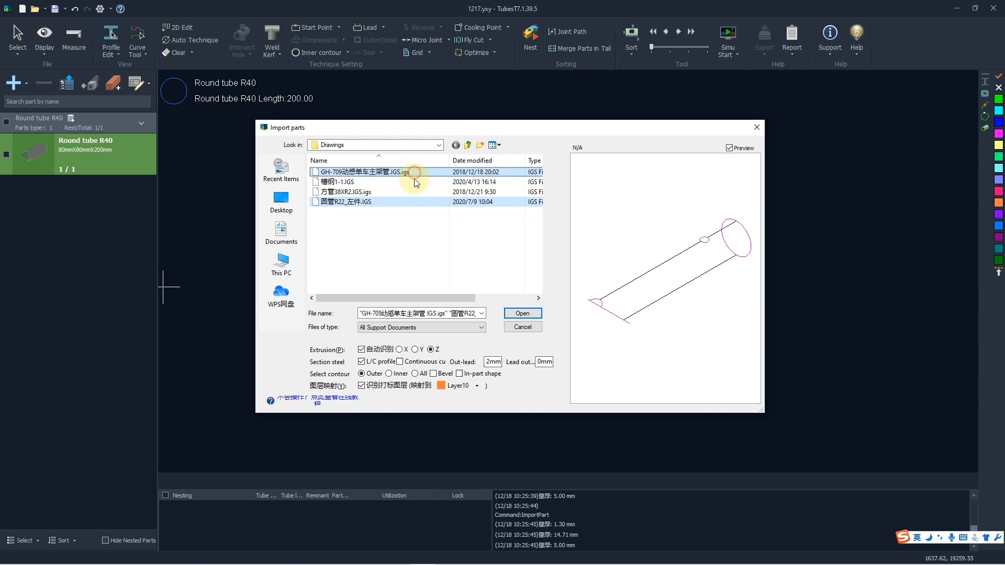
pyautogui.keyDown('ctrl'); pyautogui.click(443, 190); pyautogui.keyUp('ctrl')
pyautogui.keyDown('ctrl'); pyautogui.click(461, 181); pyautogui.keyUp('ctrl')
pyautogui.click(474, 245)
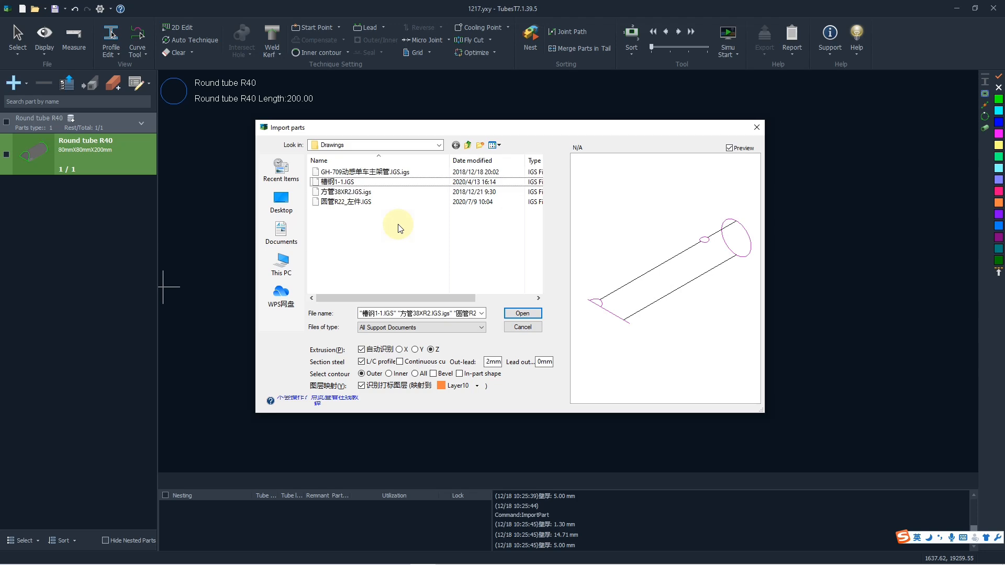
# Step: Import all four IGS files from the Drawings folder together and display the U tube part 槽钢1-1
pyautogui.moveTo(396, 235); pyautogui.dragTo(340, 173)
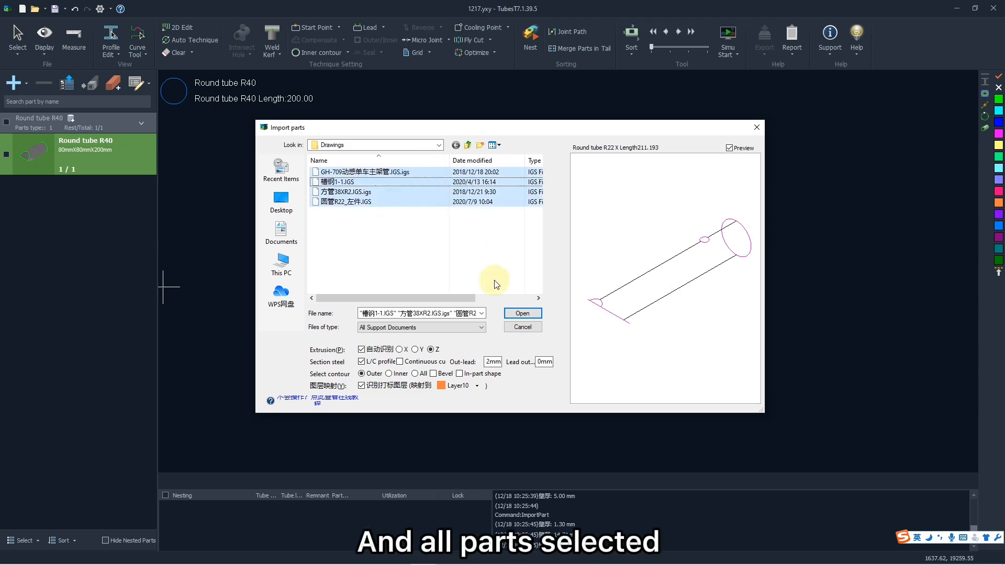
pyautogui.click(522, 313)
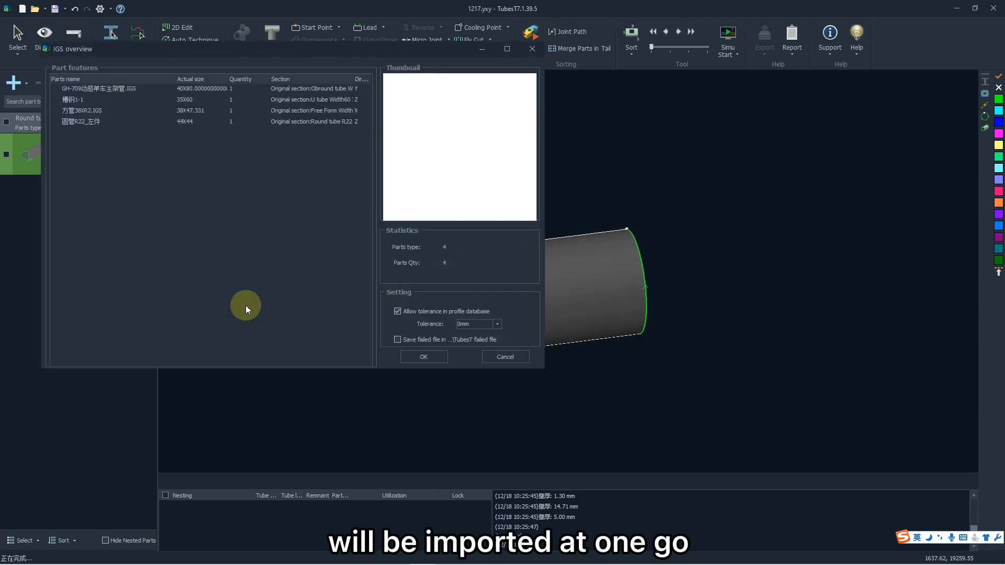
pyautogui.click(419, 353)
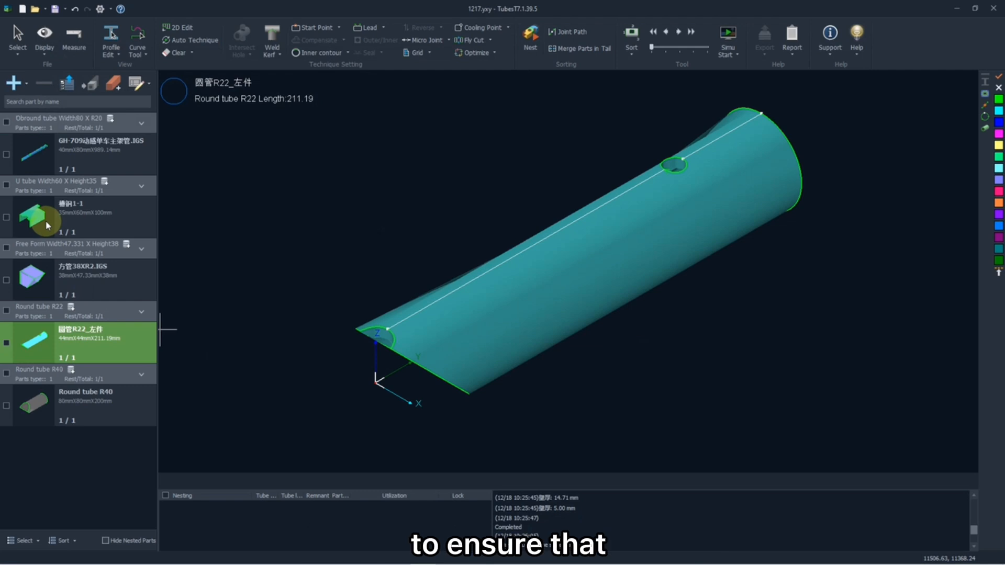
pyautogui.click(80, 221)
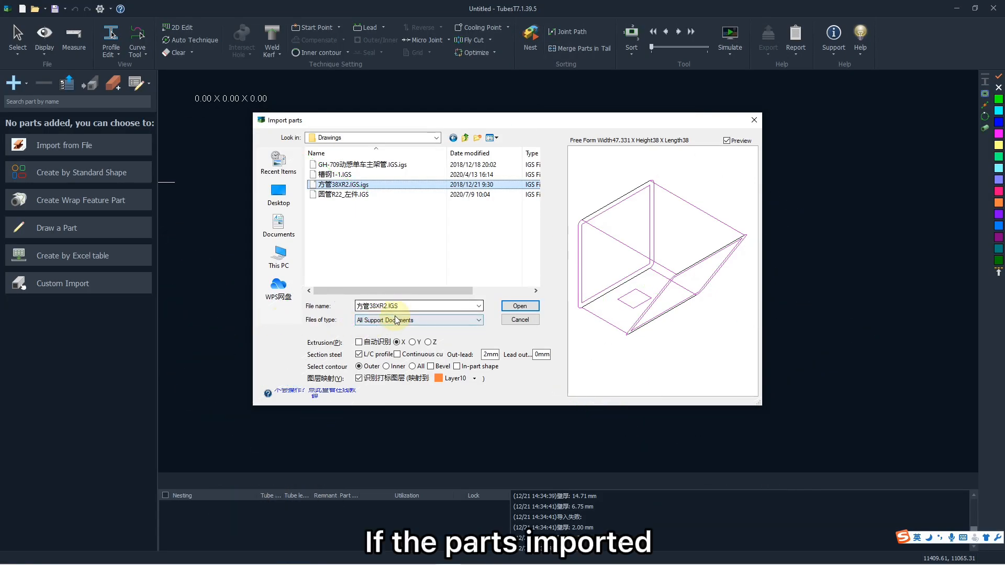
# Step: Try other extrusion directions and the L/C profile option for 方管38XR2.IGS, restoring X extrusion and L/C profile
pyautogui.click(403, 342)
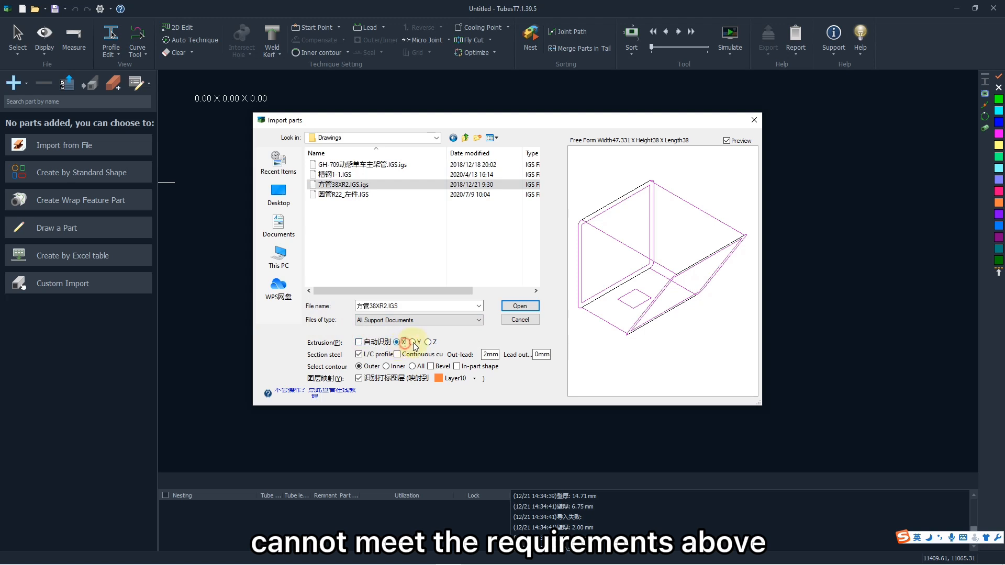
pyautogui.click(413, 343)
pyautogui.click(428, 342)
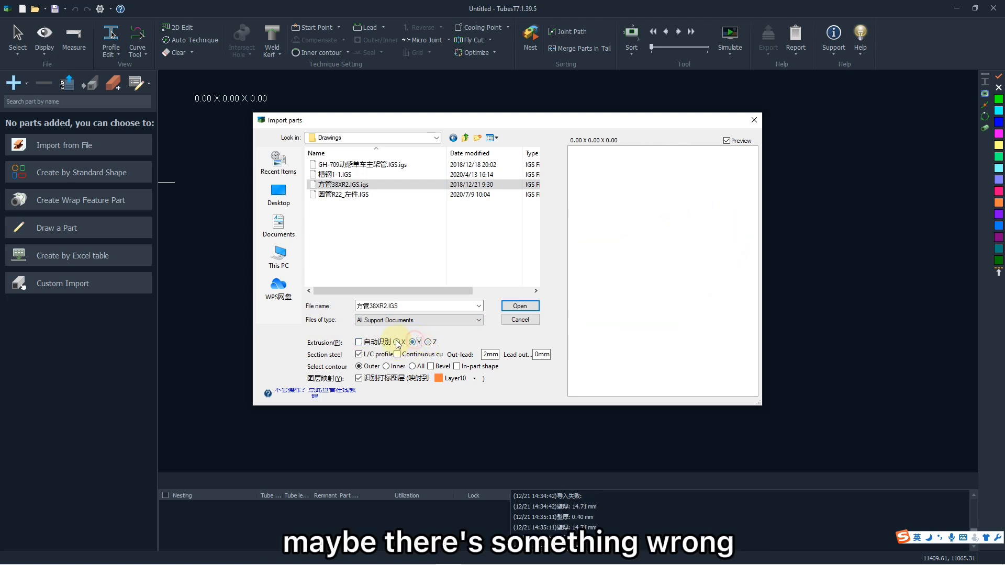
pyautogui.click(397, 342)
pyautogui.click(358, 355)
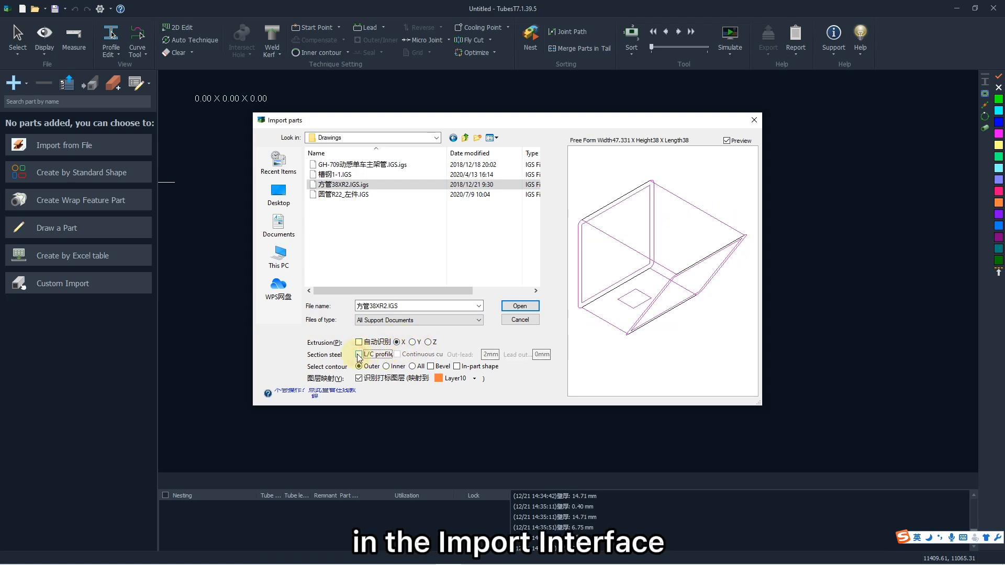
pyautogui.click(359, 355)
# Step: Preview 方管38XR2.IGS with the Inner contour option and set the contour selection to All
pyautogui.click(397, 368)
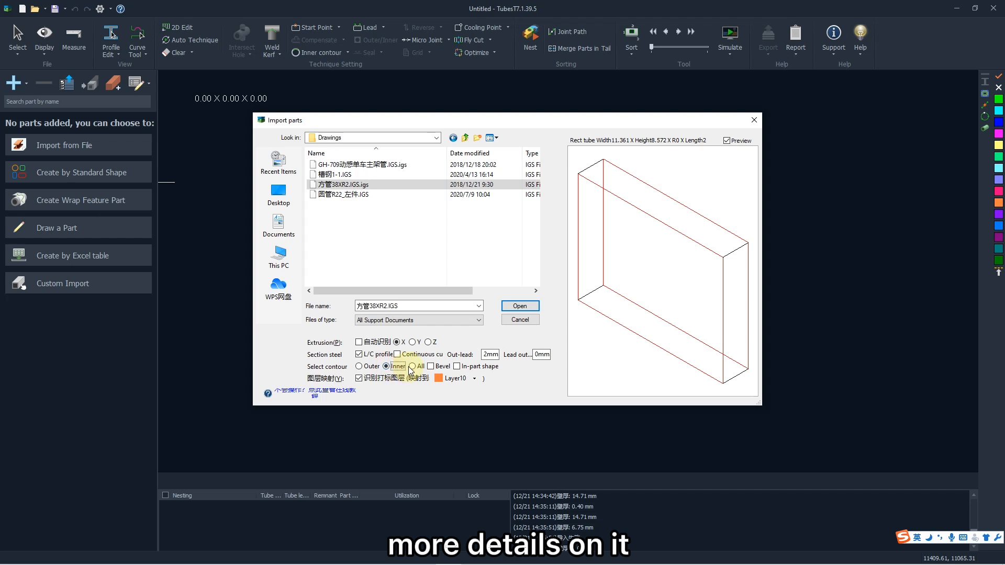
pyautogui.click(413, 367)
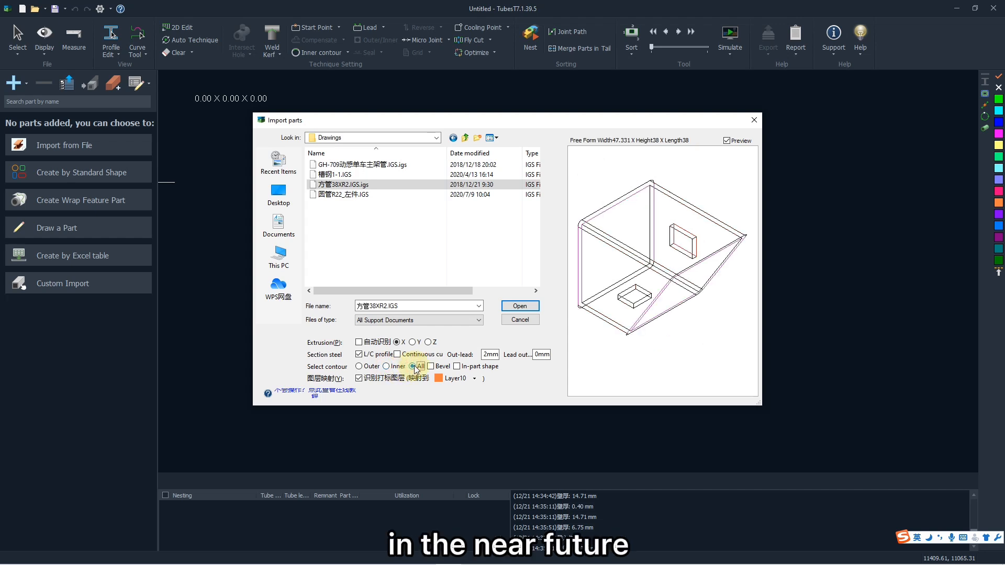
pyautogui.moveTo(601, 275); pyautogui.dragTo(608, 281)
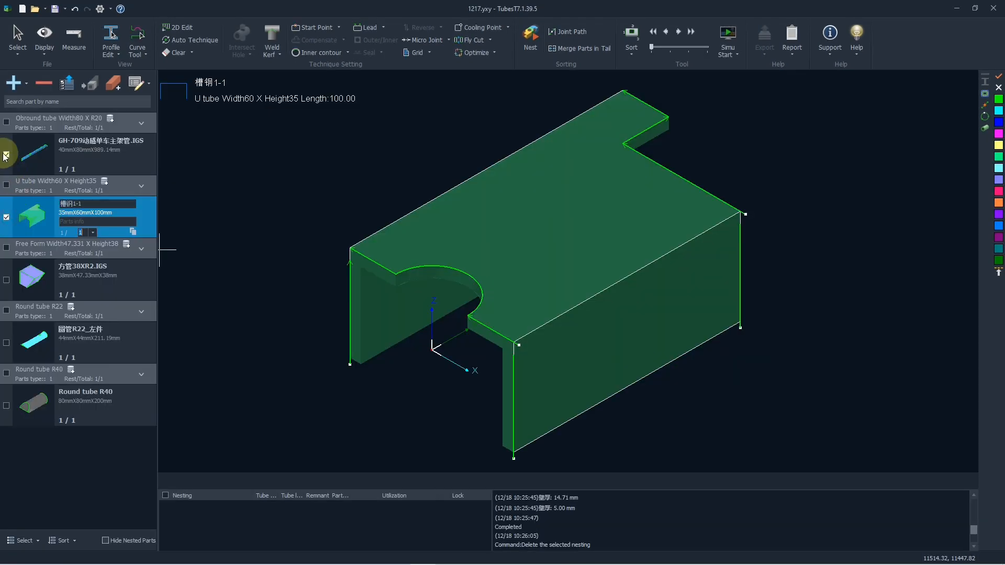
# Step: Try ticking individual parts in the part list, and select and deselect all parts at once
pyautogui.click(7, 155)
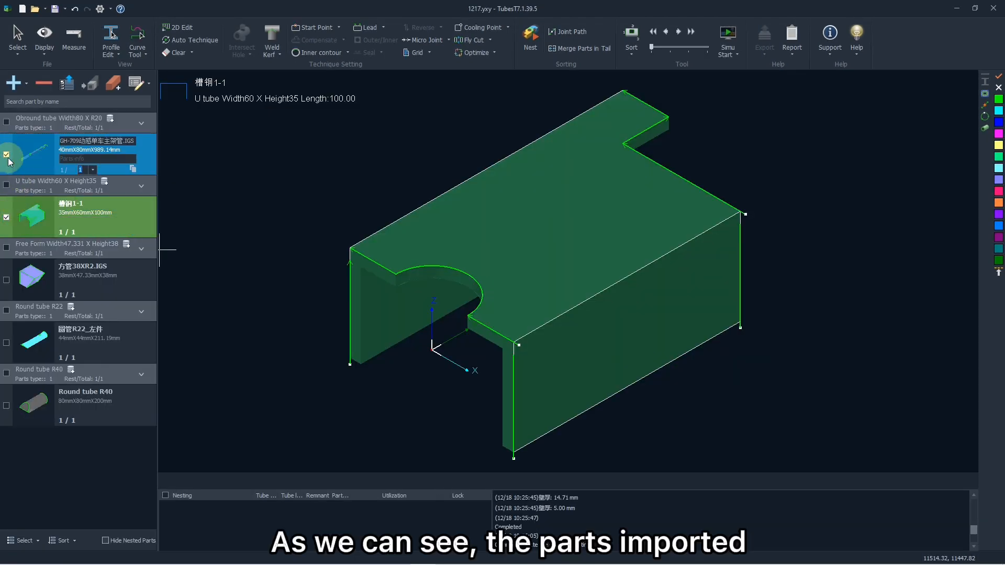
pyautogui.click(21, 217)
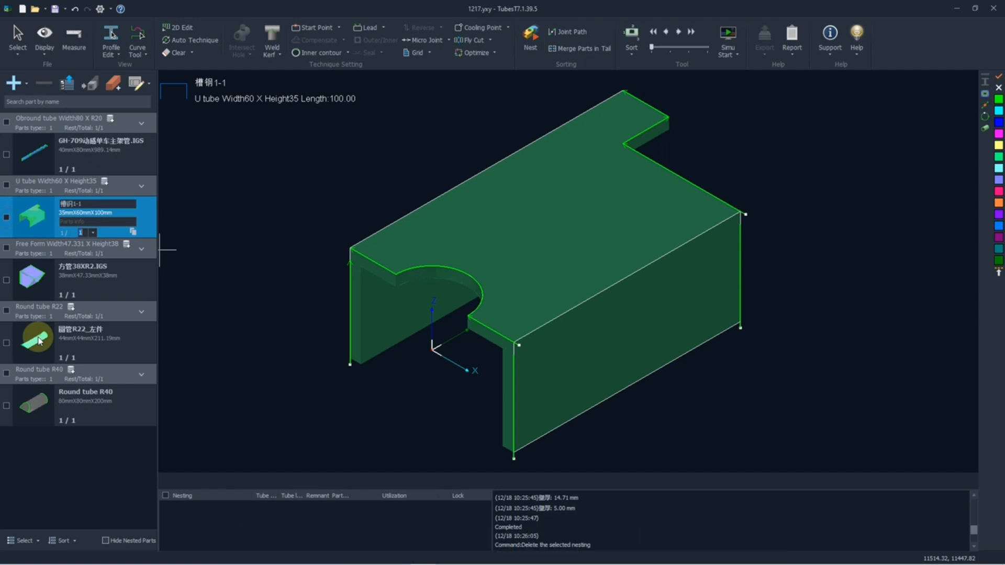
pyautogui.click(32, 542)
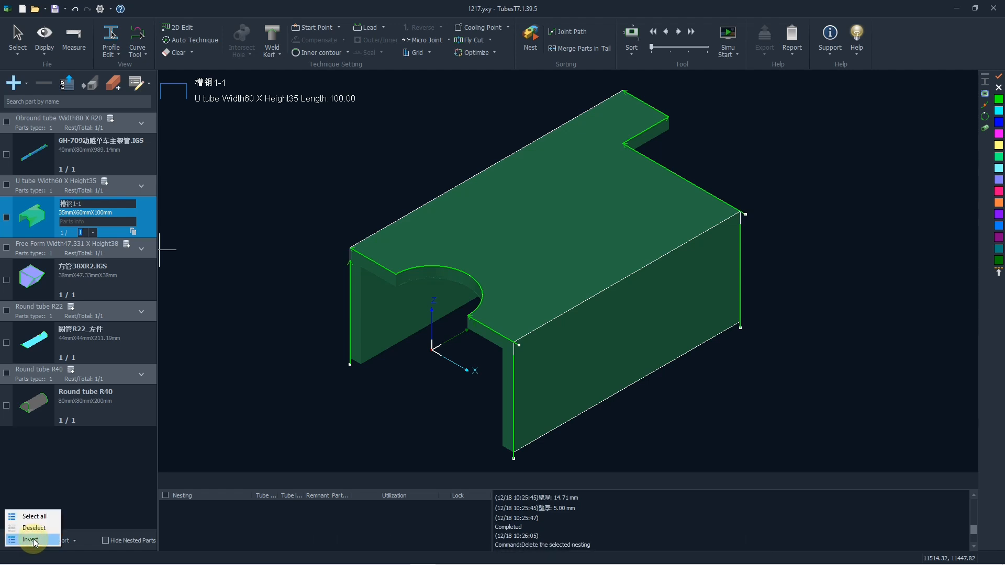
pyautogui.click(43, 517)
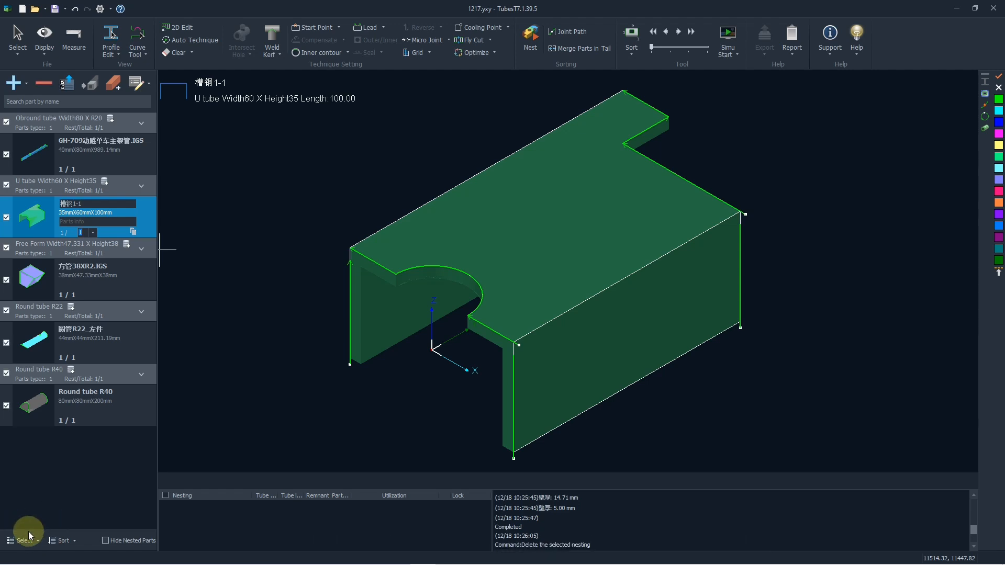
pyautogui.click(27, 540)
pyautogui.click(35, 528)
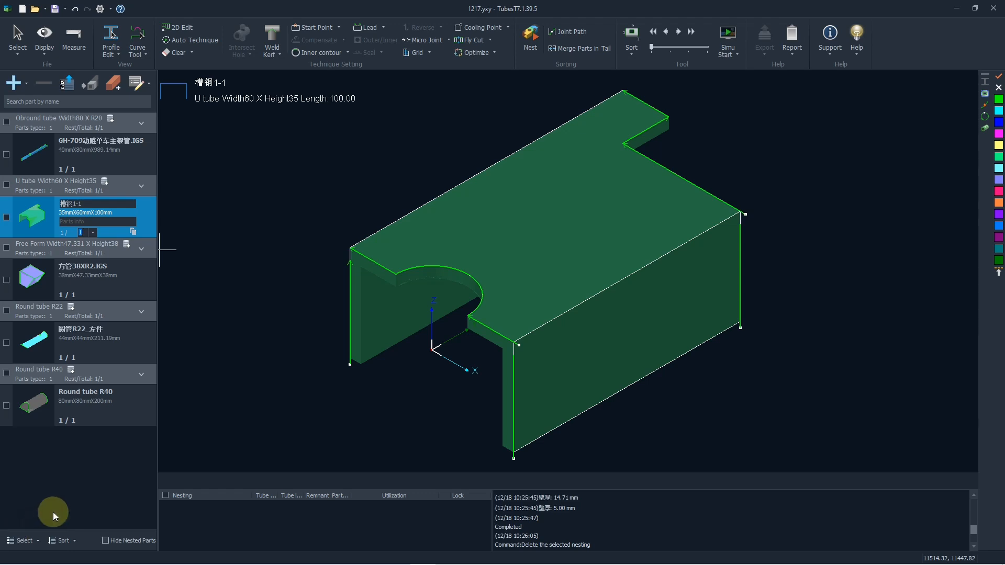
pyautogui.click(69, 540)
pyautogui.click(92, 539)
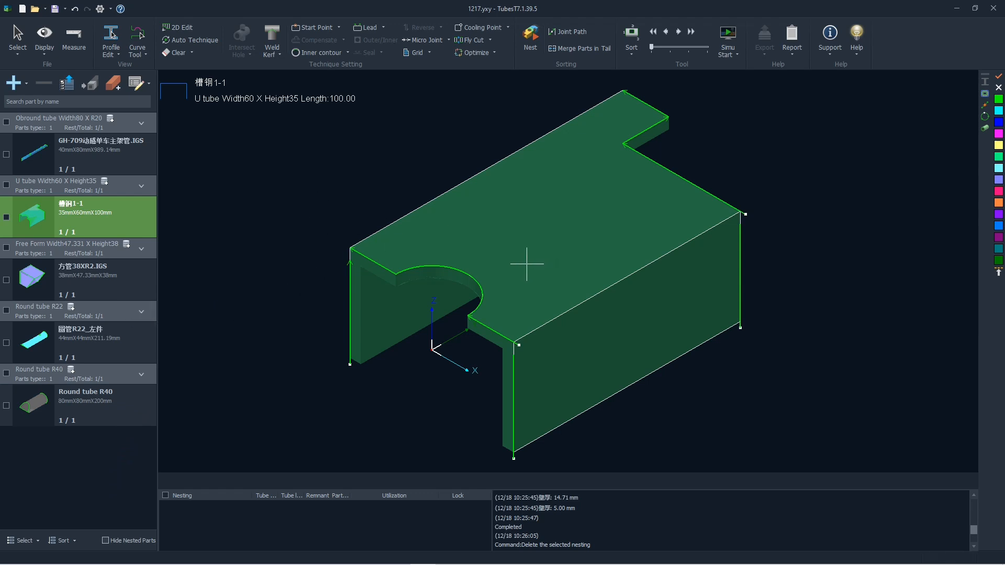
# Step: Zoom and orbit the U tube part 槽钢1-1, fit it to the window and restore the default view
pyautogui.scroll(-3, 520, 269)
pyautogui.scroll(3, 529, 262)
pyautogui.scroll(-2, 537, 250)
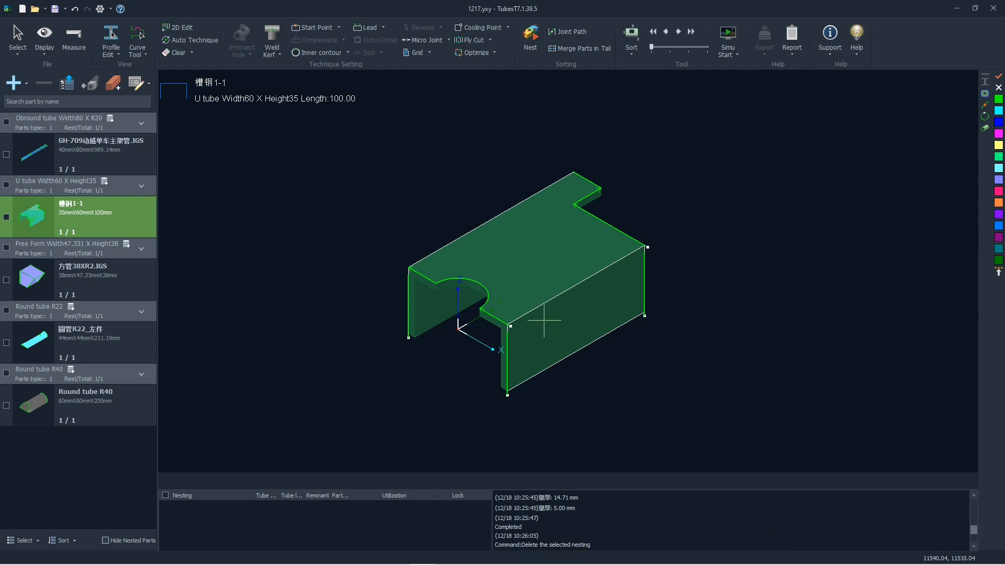
pyautogui.moveTo(544, 320); pyautogui.dragTo(542, 265, button='middle')
pyautogui.scroll(2, 542, 266)
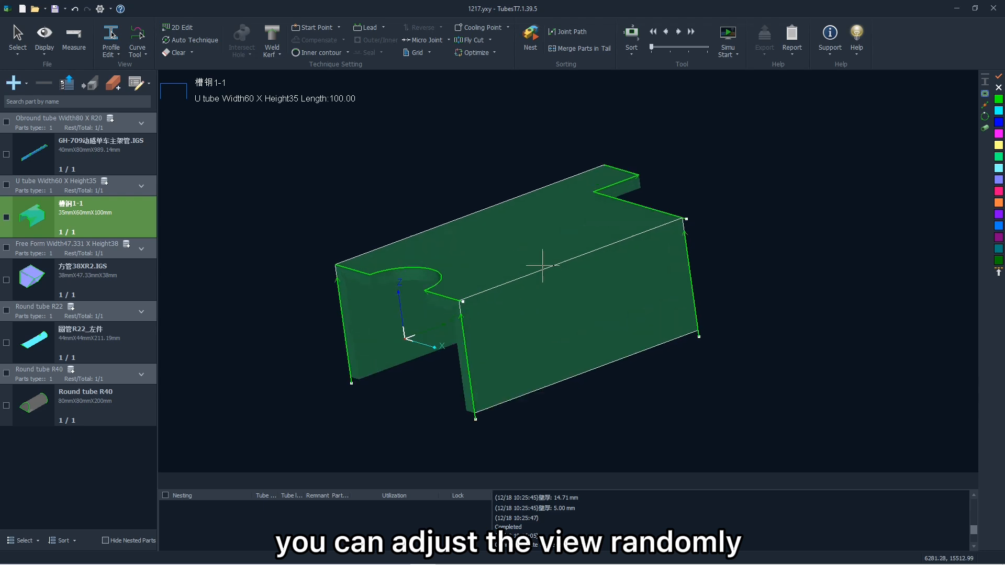
pyautogui.scroll(2, 534, 277)
pyautogui.scroll(2, 516, 325)
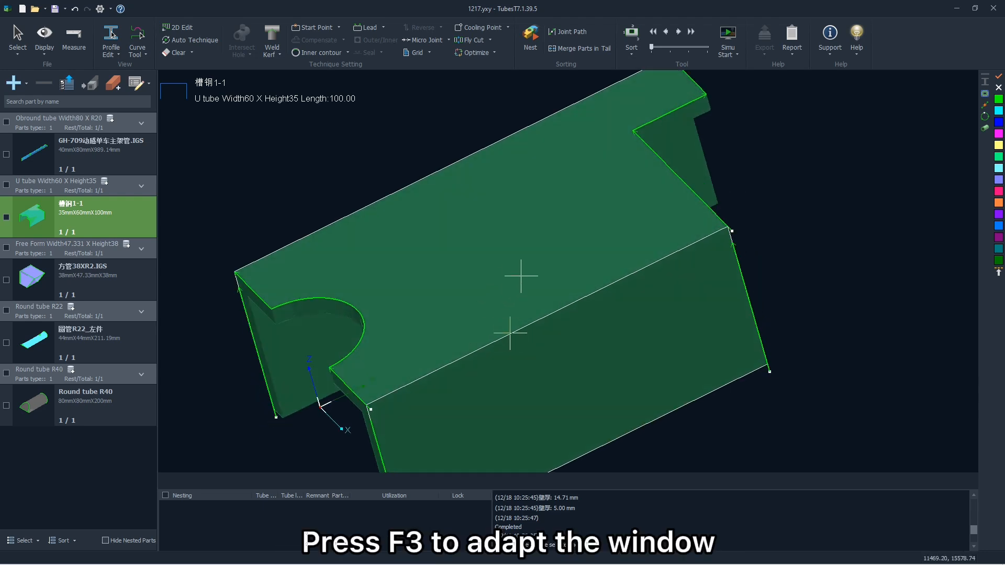
pyautogui.press('F3')
pyautogui.press('F4')
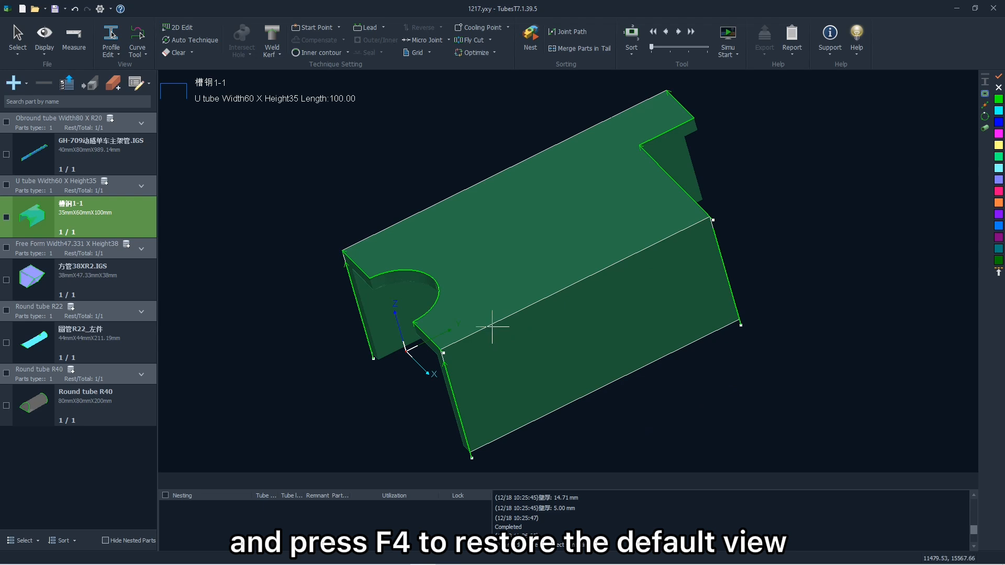
pyautogui.press('F4')
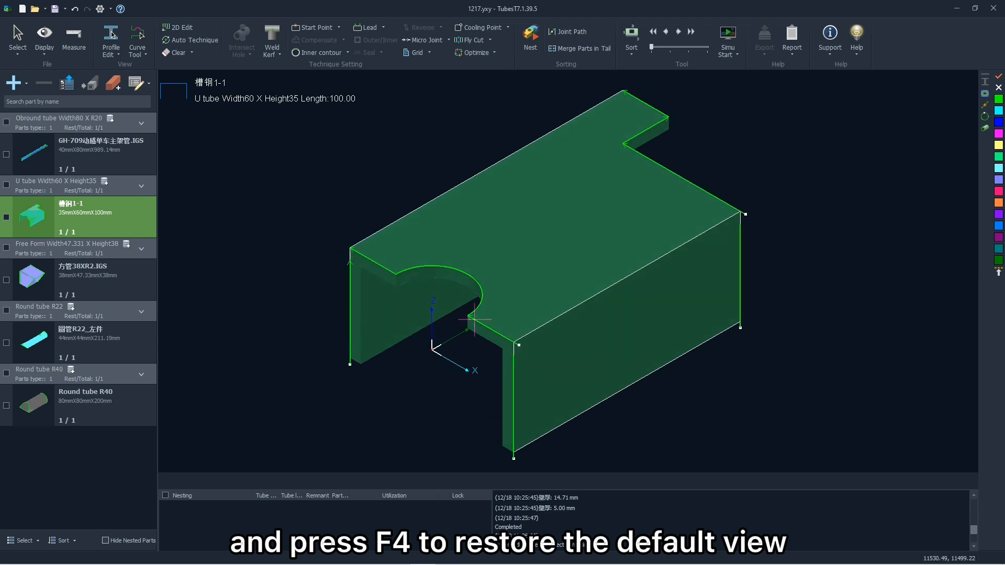
# Step: Orbit the U tube part again to inspect its notched ends up close, and return to the default view
pyautogui.scroll(-4, 415, 321)
pyautogui.scroll(4, 466, 308)
pyautogui.moveTo(473, 321); pyautogui.dragTo(358, 308, button='middle')
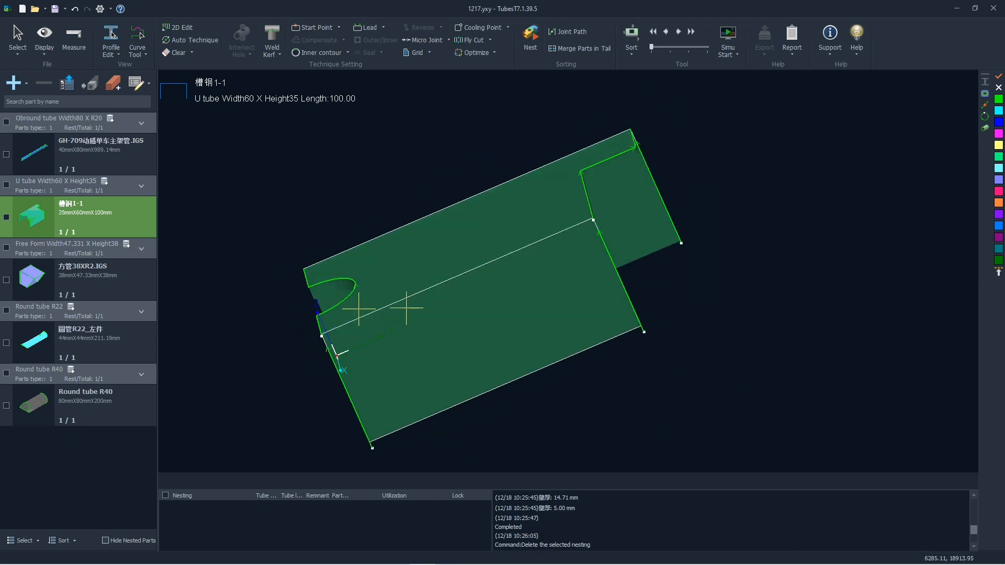
pyautogui.scroll(5, 569, 253)
pyautogui.moveTo(589, 230); pyautogui.dragTo(580, 246, button='middle')
pyautogui.press('F4')
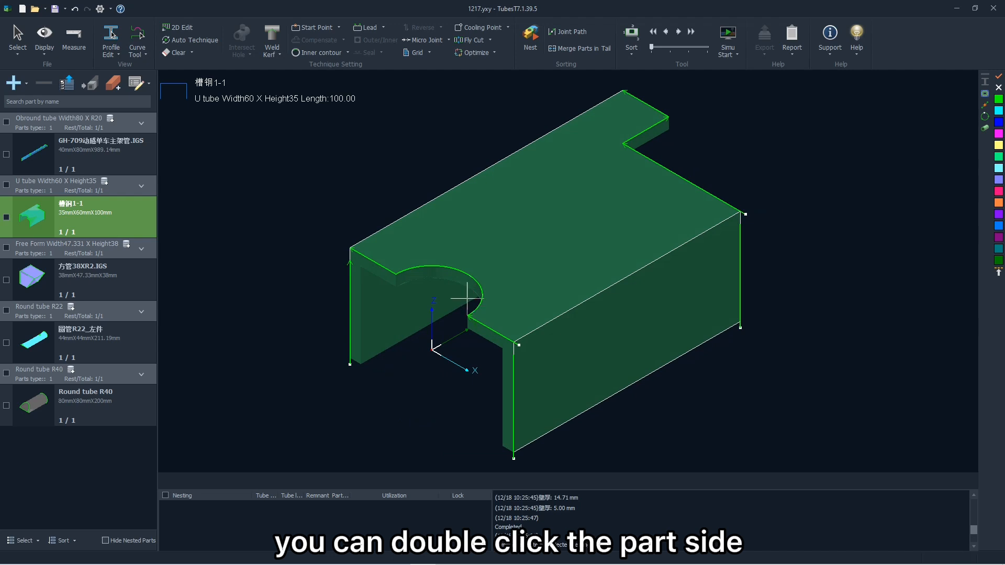
# Step: View the U tube part from several preset directions, including the front and top, and return to the isometric view
pyautogui.doubleClick(344, 236)
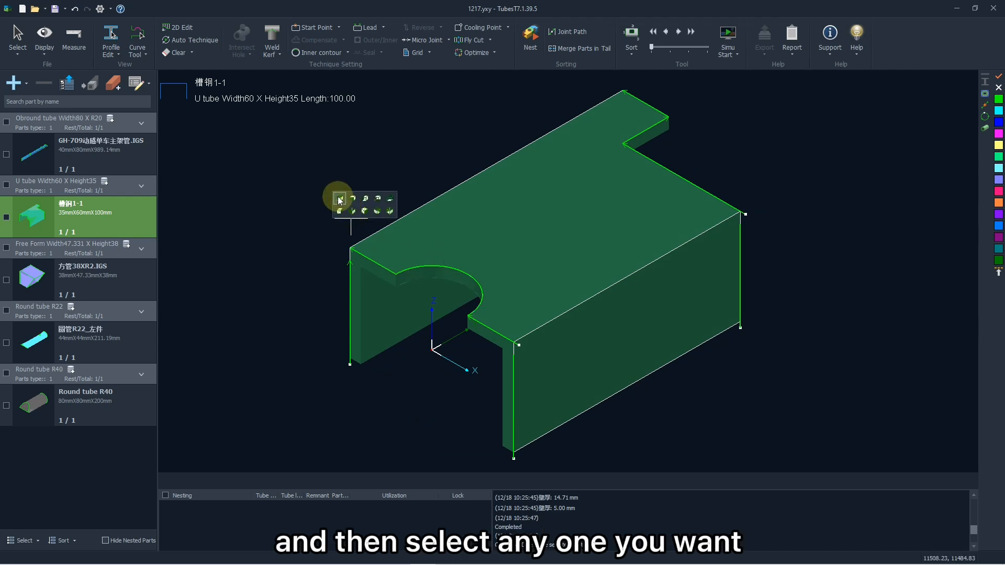
pyautogui.click(338, 197)
pyautogui.click(354, 202)
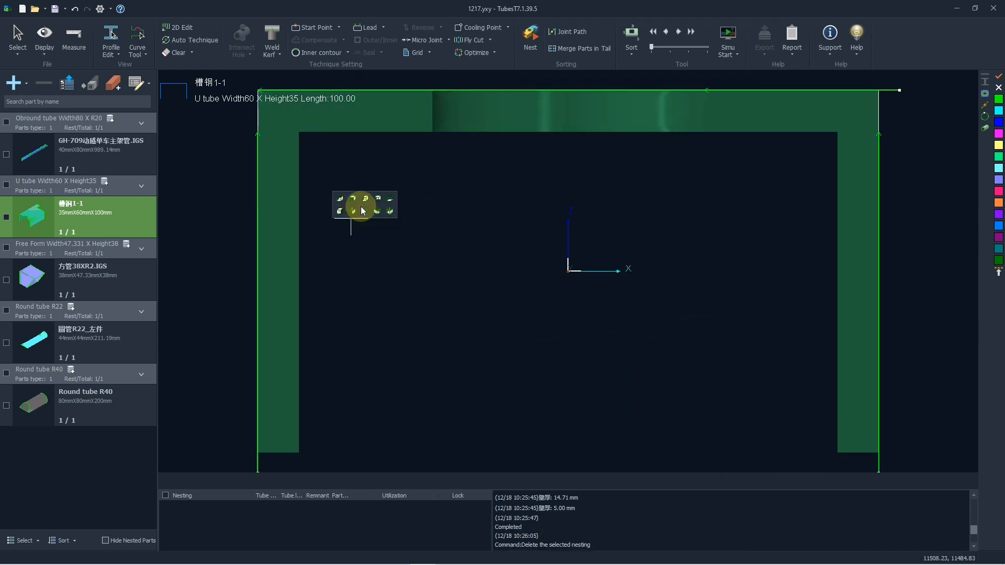
pyautogui.click(365, 211)
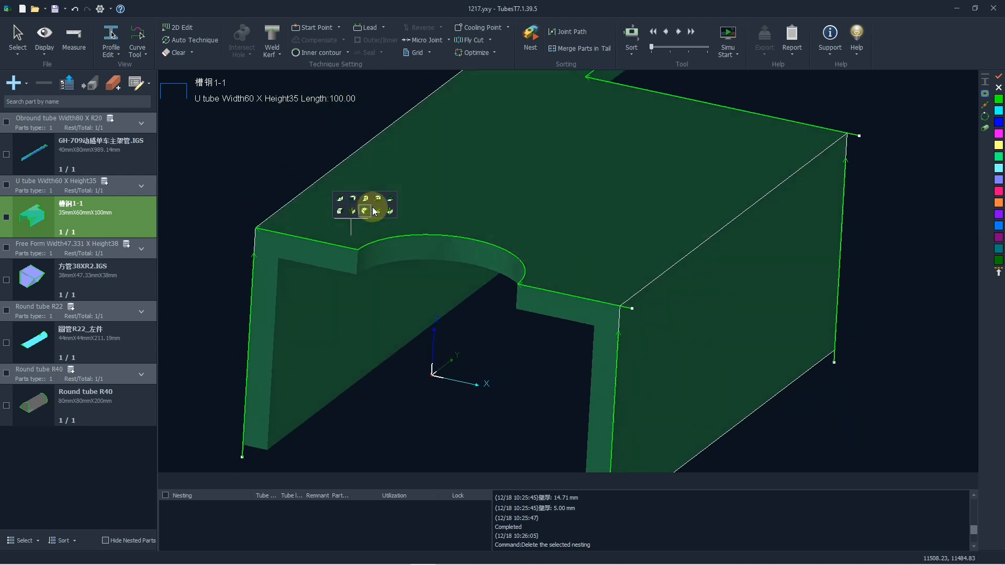
pyautogui.click(378, 199)
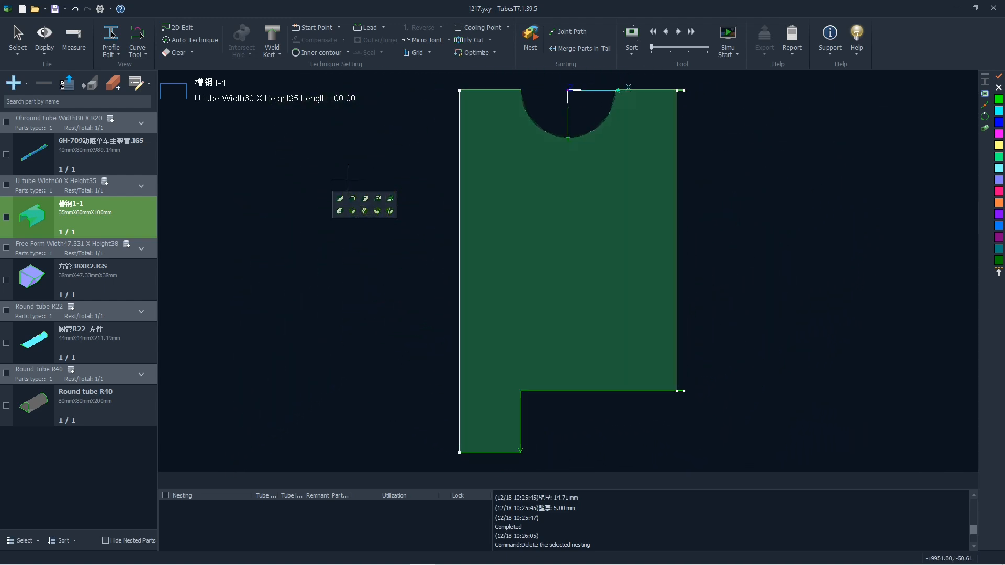
pyautogui.click(365, 210)
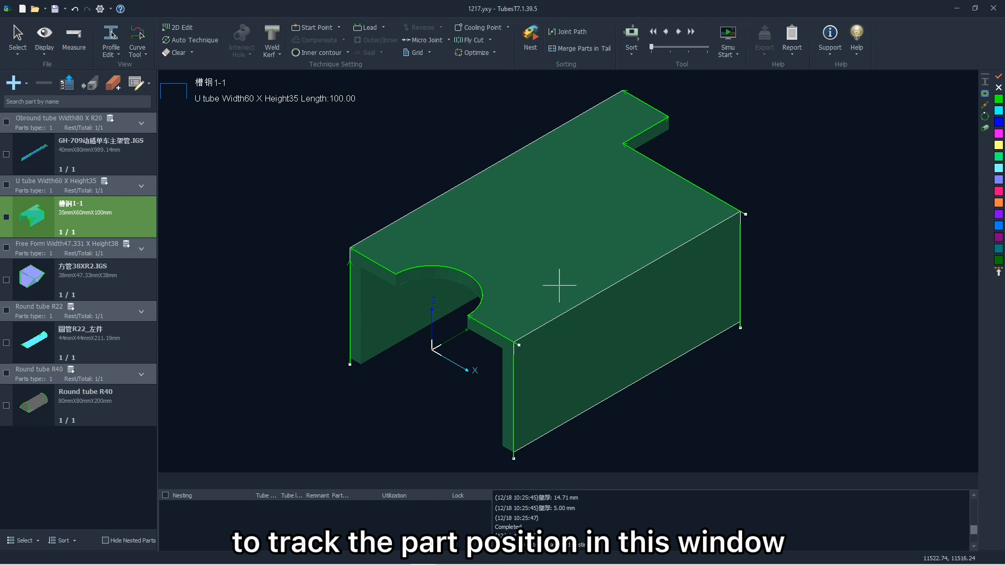
# Step: Pan the view of the U tube part and spin it about its length, slowly at first and faster after that
pyautogui.moveTo(554, 283); pyautogui.dragTo(576, 275, button='middle')
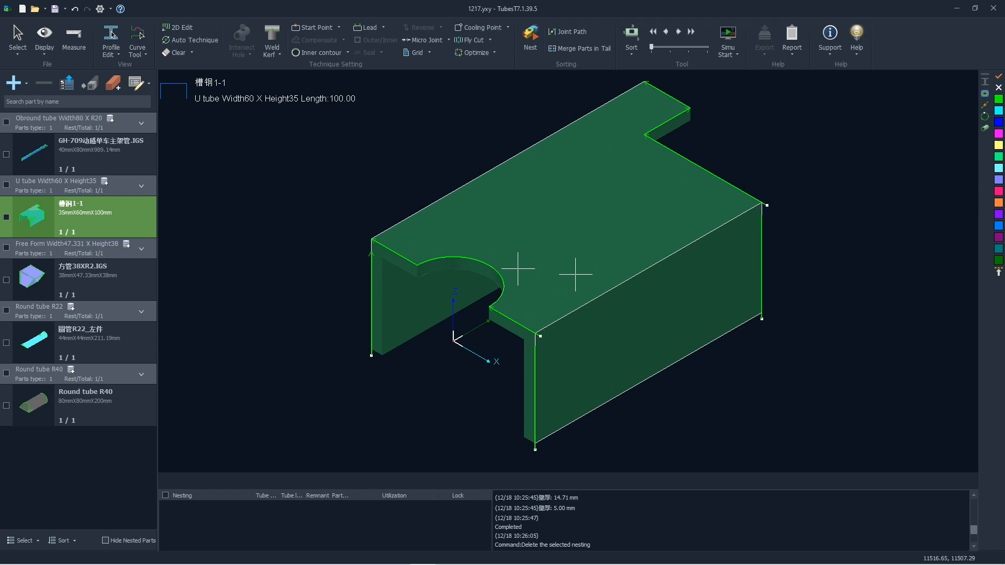
pyautogui.keyDown('shift'); pyautogui.scroll(-6, 548, 248); pyautogui.keyUp('shift')
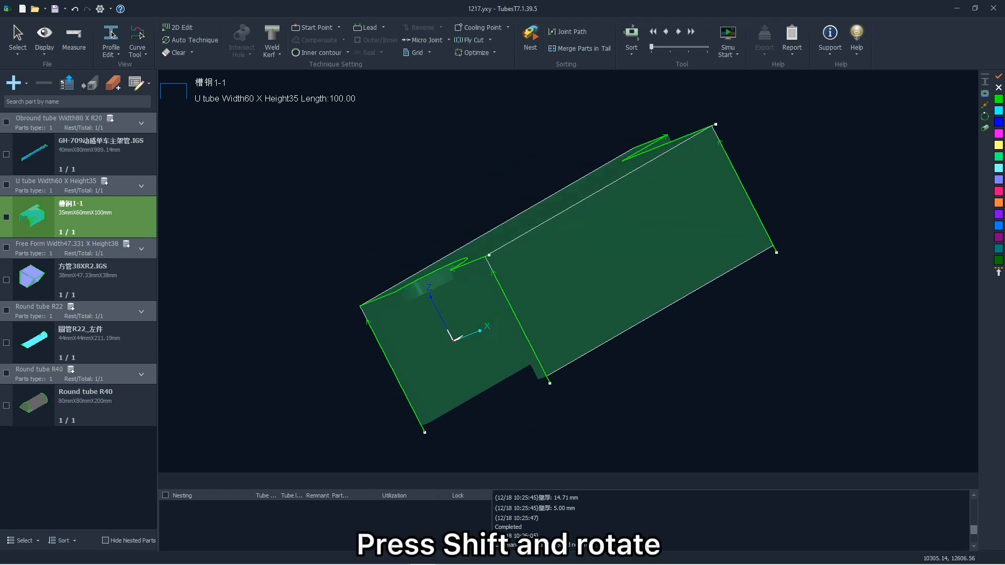
pyautogui.keyDown('shift'); pyautogui.scroll(-8, 547, 246); pyautogui.keyUp('shift')
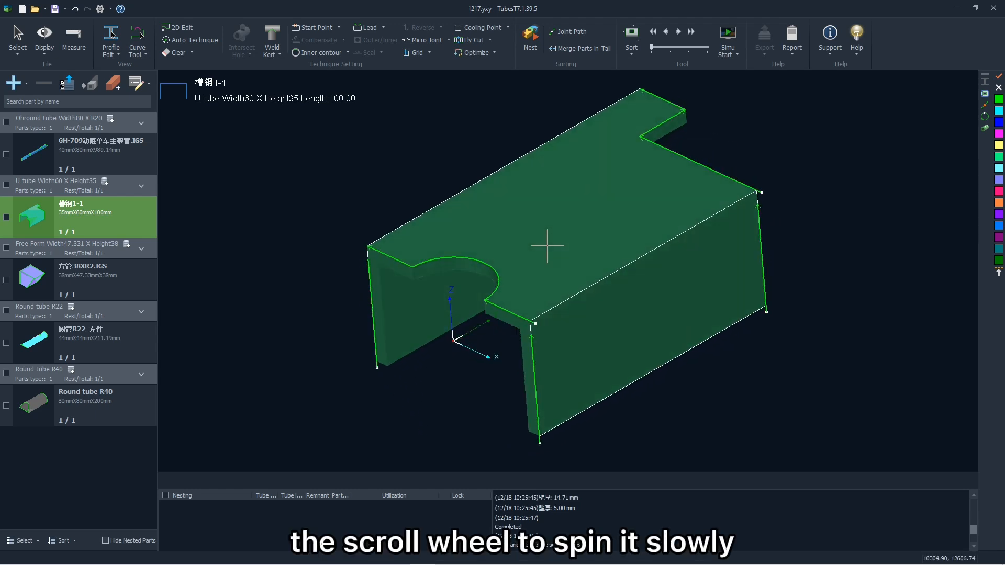
pyautogui.keyDown('shift'); pyautogui.scroll(-2, 547, 246); pyautogui.keyUp('shift')
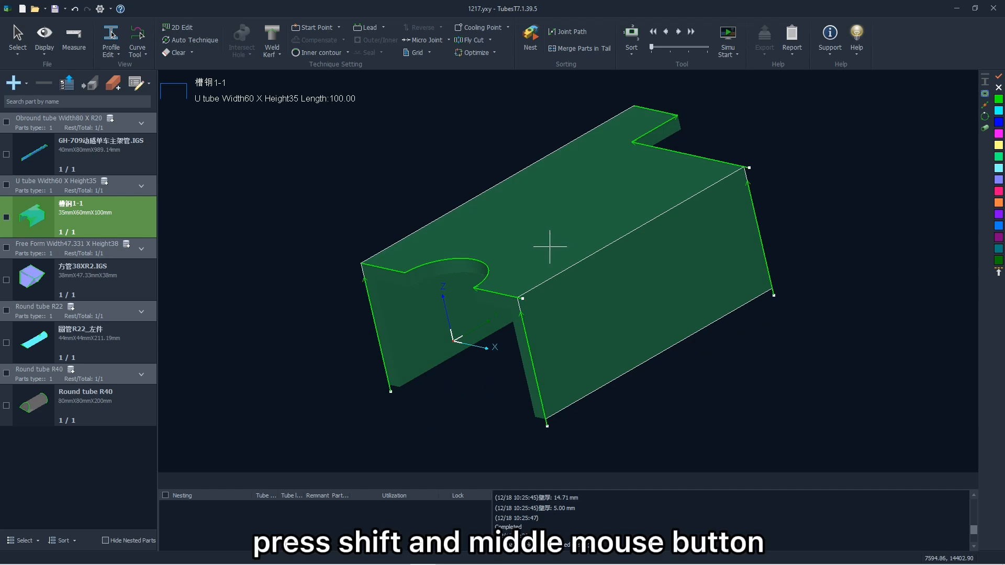
pyautogui.keyDown('shift'); pyautogui.moveTo(557, 250); pyautogui.dragTo(540, 223, button='middle'); pyautogui.keyUp('shift')
pyautogui.keyDown('ctrl'); pyautogui.scroll(-6, 540, 222); pyautogui.keyUp('ctrl')
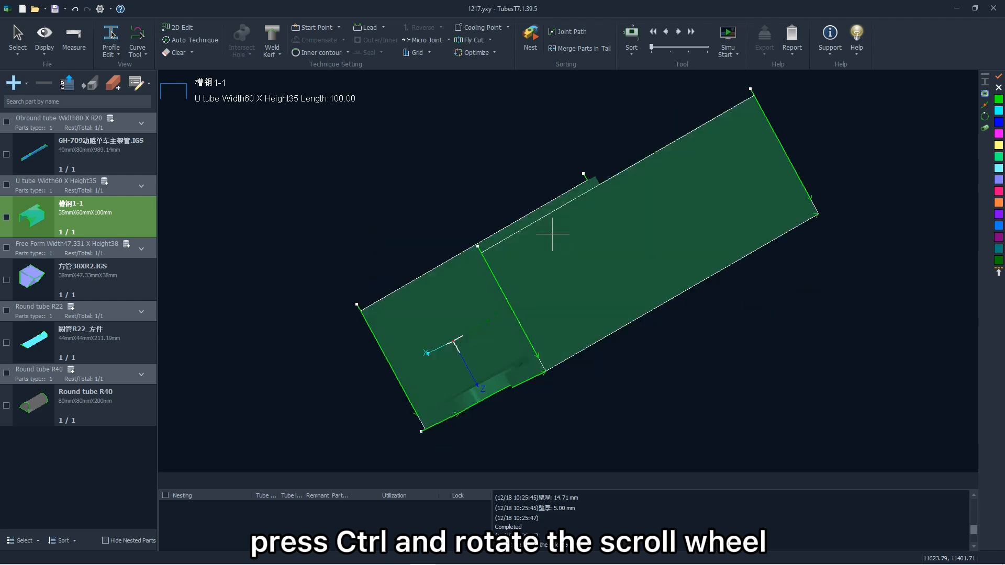
pyautogui.keyDown('ctrl'); pyautogui.scroll(-6, 552, 238); pyautogui.keyUp('ctrl')
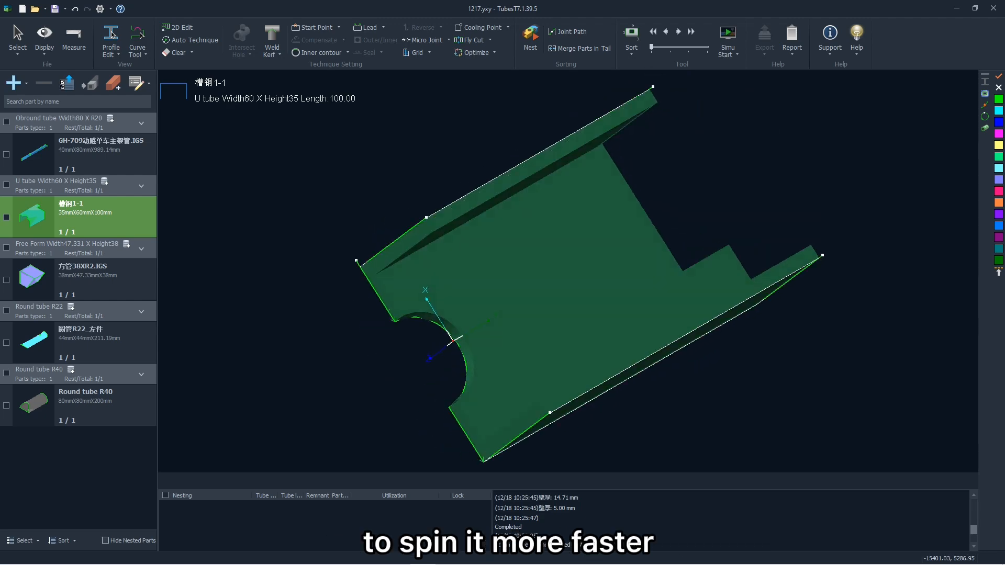
pyautogui.keyDown('ctrl'); pyautogui.scroll(-5, 547, 268); pyautogui.keyUp('ctrl')
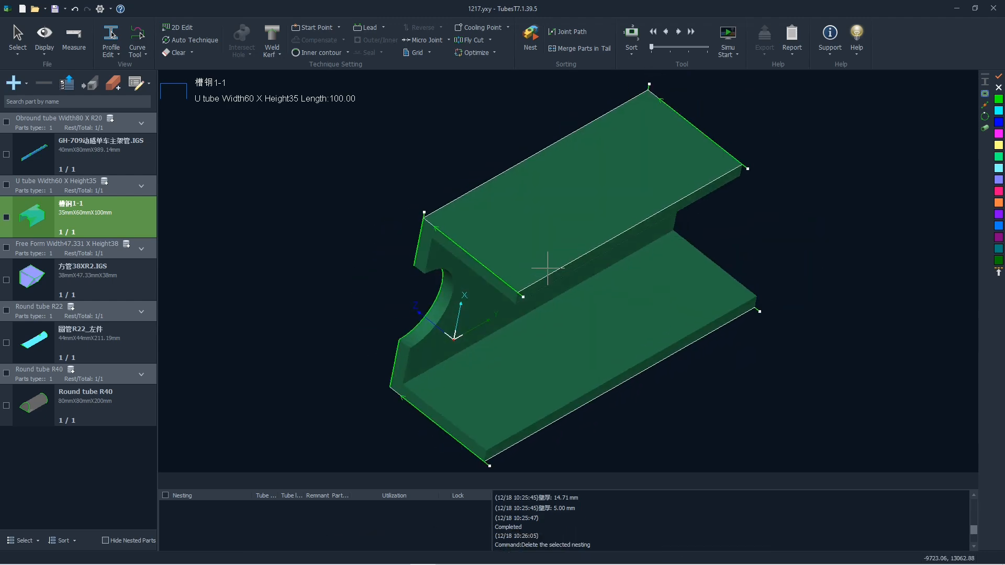
# Step: Turn the Render Effect display option off and back on
pyautogui.click(44, 41)
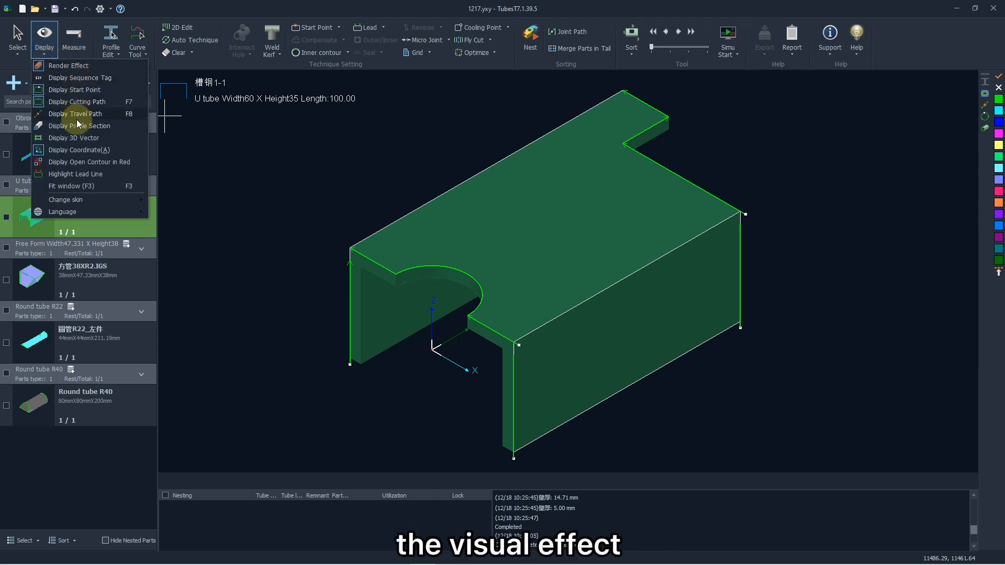
pyautogui.click(68, 66)
pyautogui.click(45, 37)
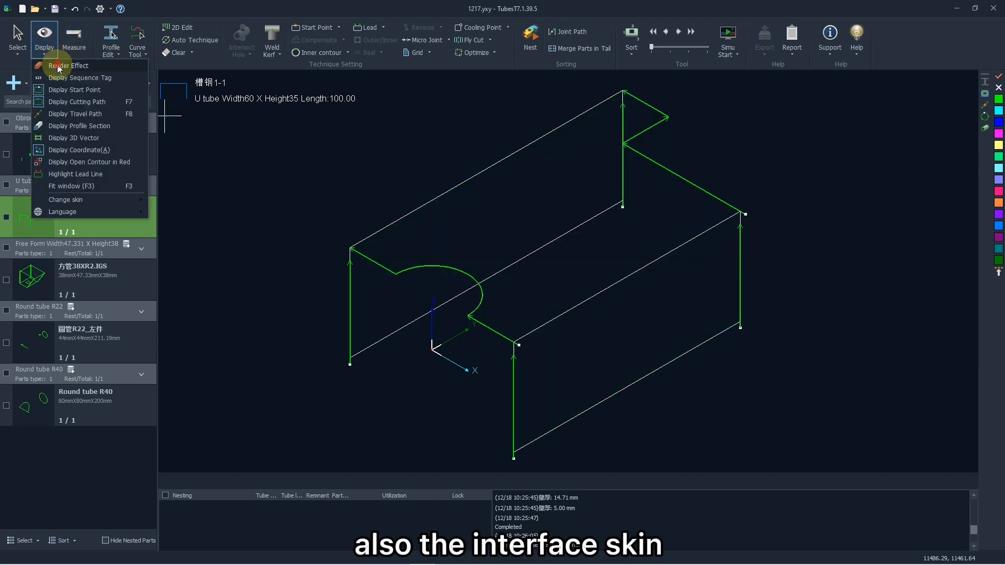
pyautogui.click(59, 67)
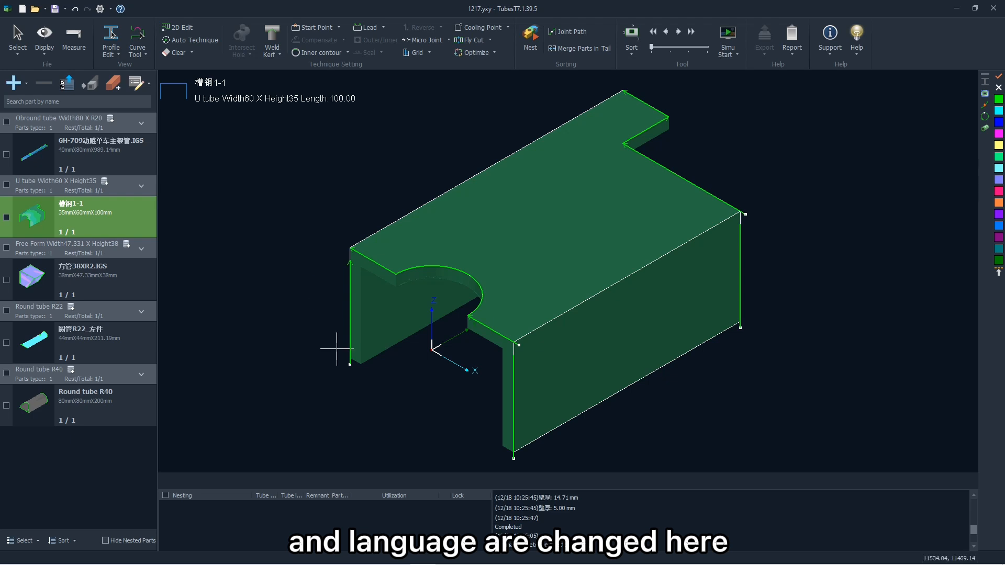
# Step: Look through the display options for changing the interface skin and language
pyautogui.click(50, 42)
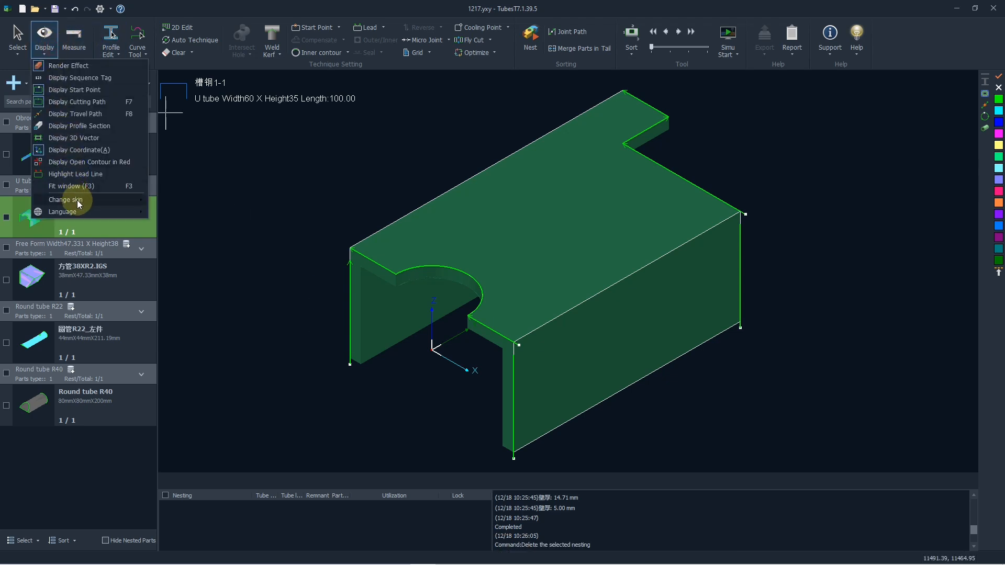
pyautogui.moveTo(108, 203)
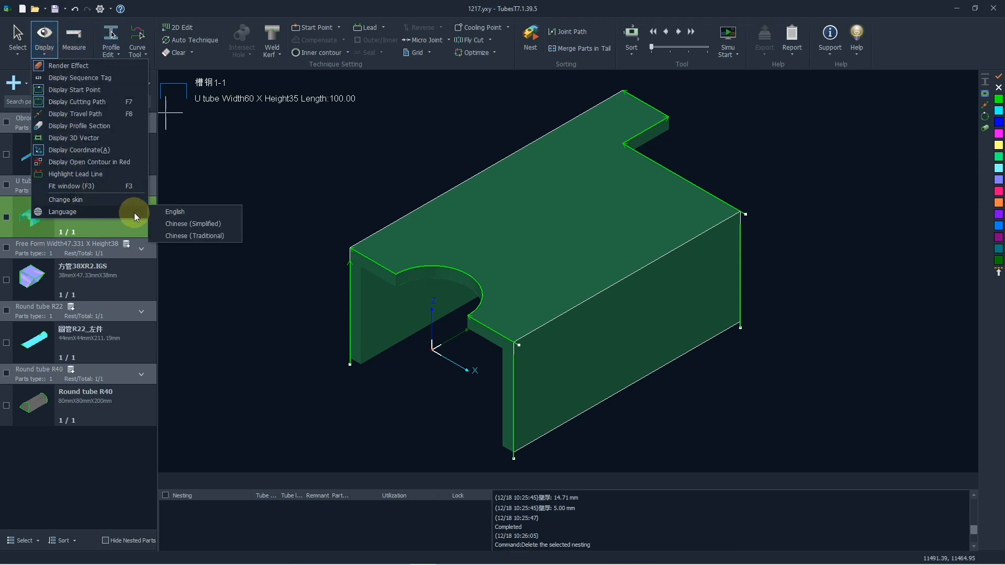
pyautogui.click(181, 236)
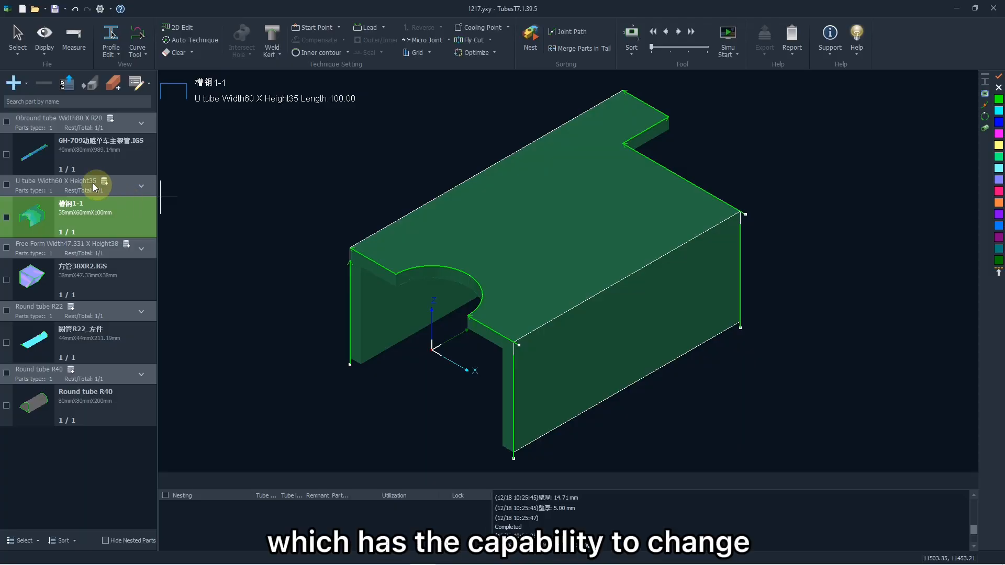
# Step: Display the Round tube R40 part and select its two cut-end contours
pyautogui.click(41, 397)
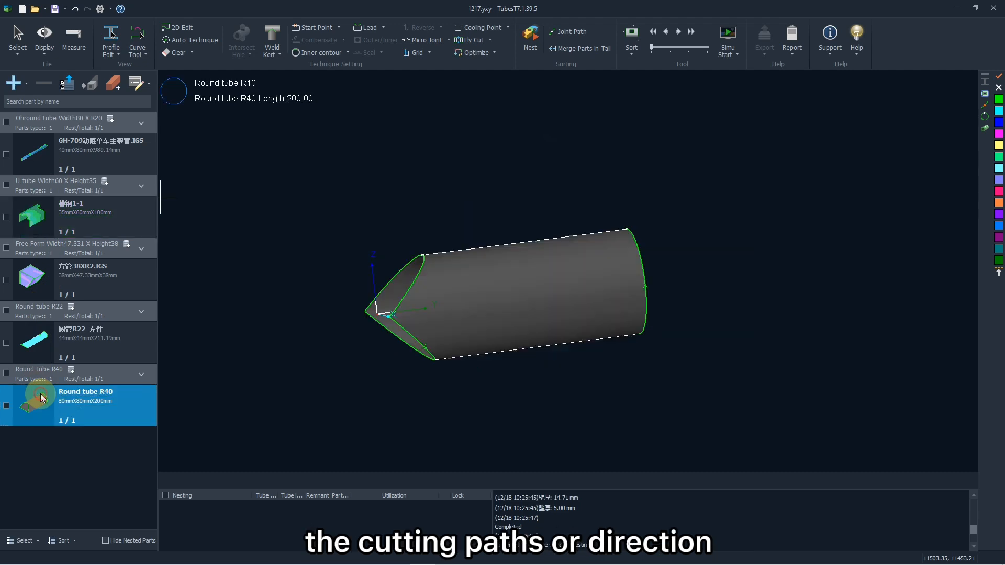
pyautogui.moveTo(519, 222); pyautogui.dragTo(531, 263, button='middle')
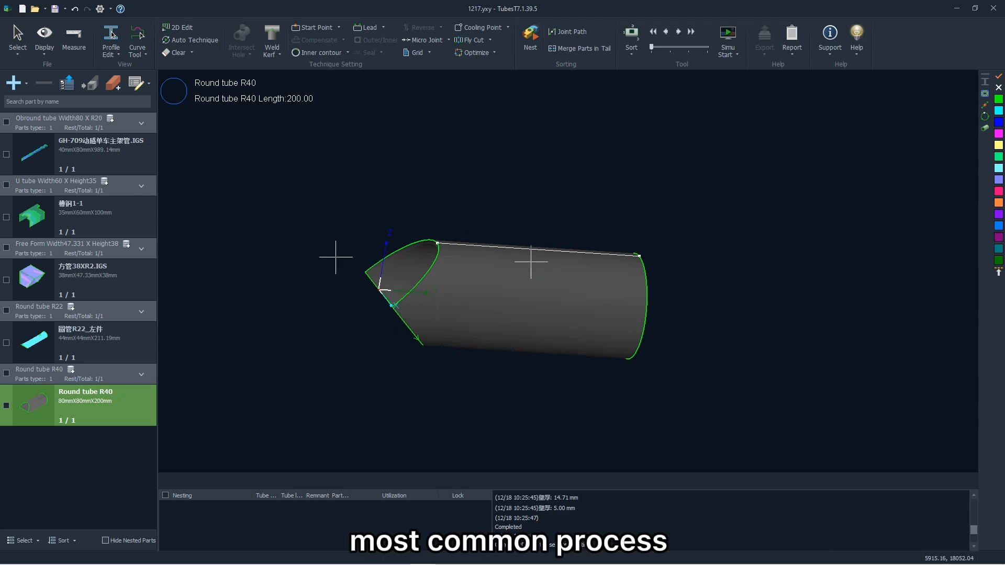
pyautogui.click(448, 274)
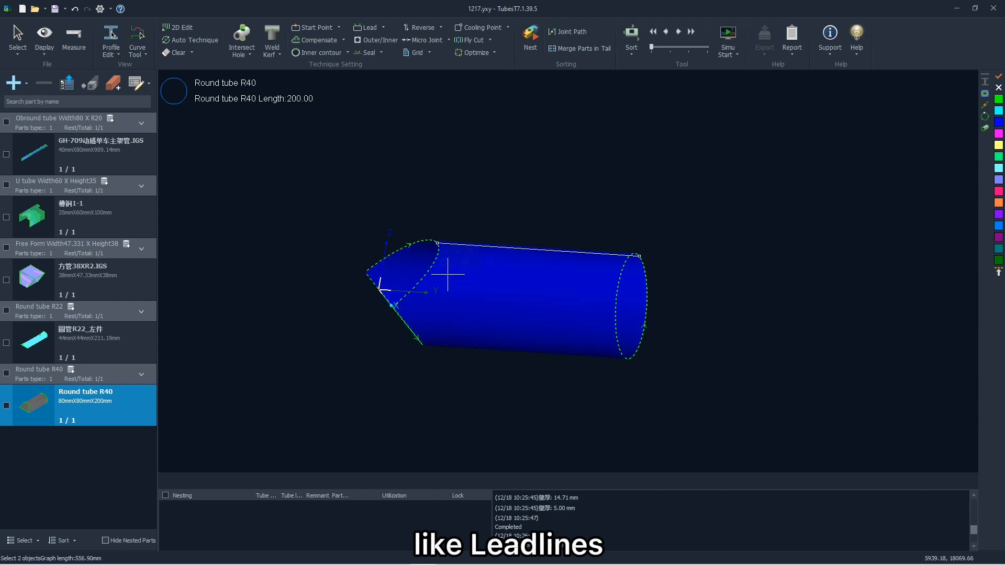
# Step: Add Line lead-ins at 90° with 3 mm length to the selected contours, with the lead on the cut-off section
pyautogui.click(365, 28)
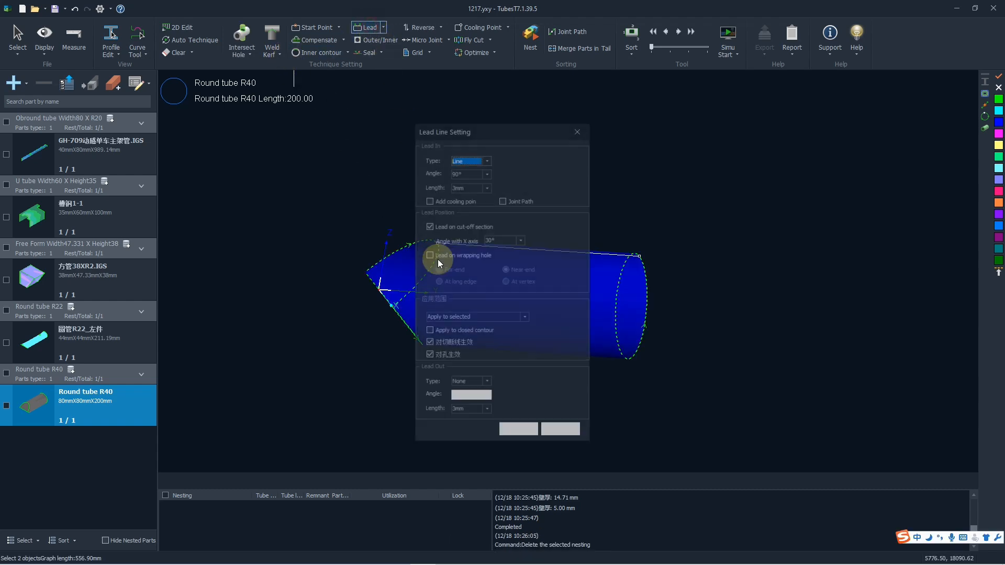
pyautogui.moveTo(482, 137); pyautogui.dragTo(471, 137)
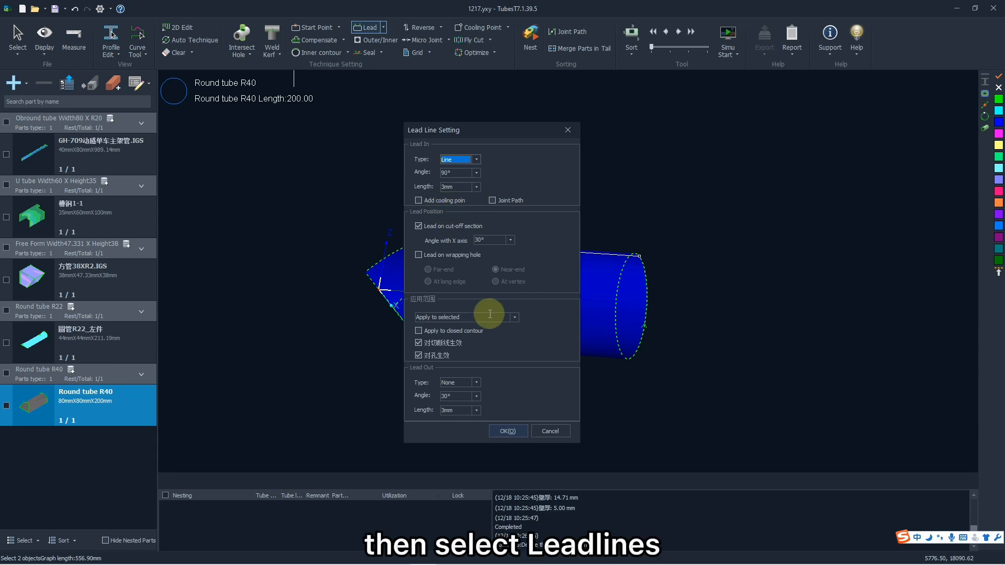
pyautogui.click(511, 431)
pyautogui.scroll(5, 400, 288)
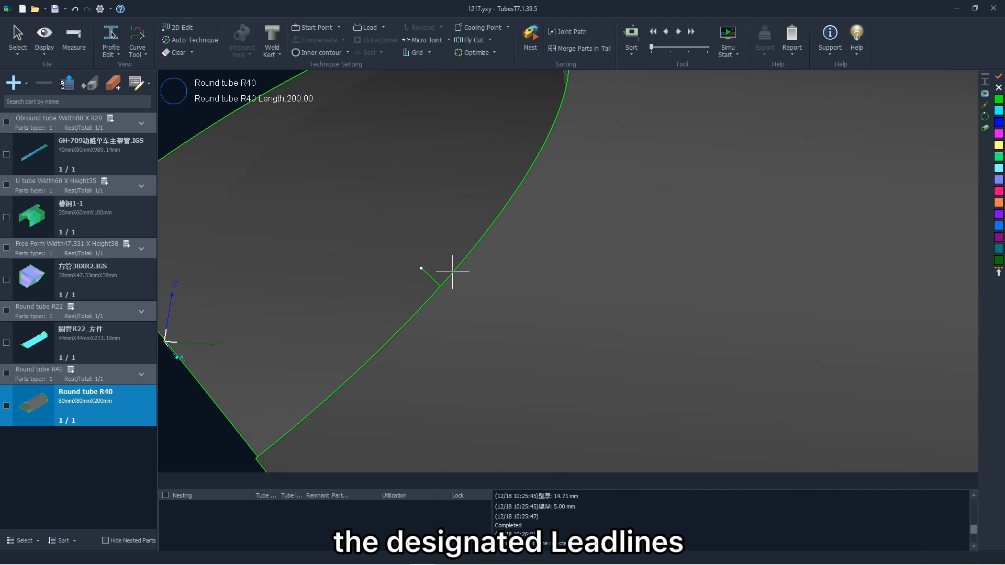
pyautogui.scroll(-5, 375, 276)
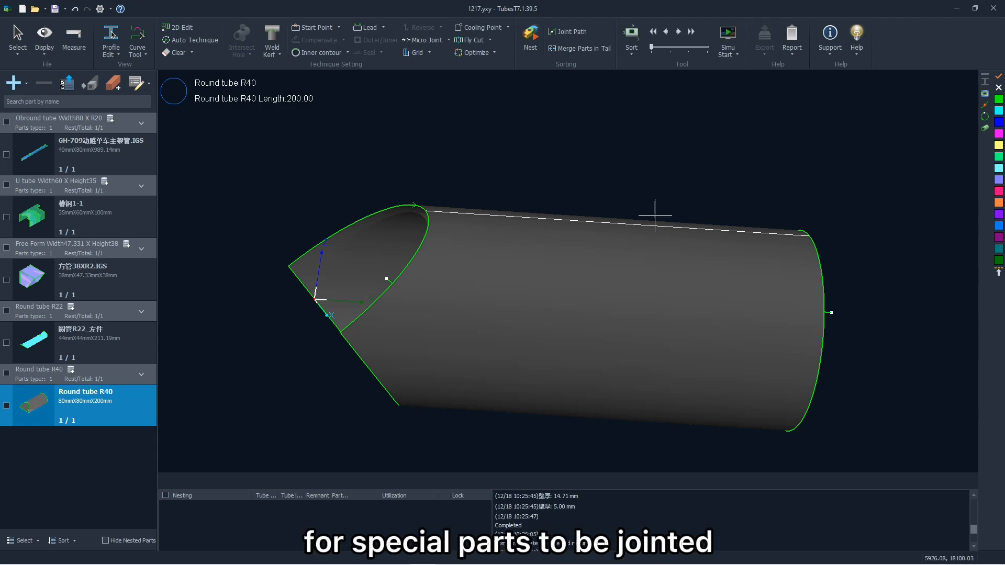
# Step: Select the round tube's two cut-end contours and apply a weld kerf offsetting all sections
pyautogui.moveTo(691, 273); pyautogui.dragTo(628, 247)
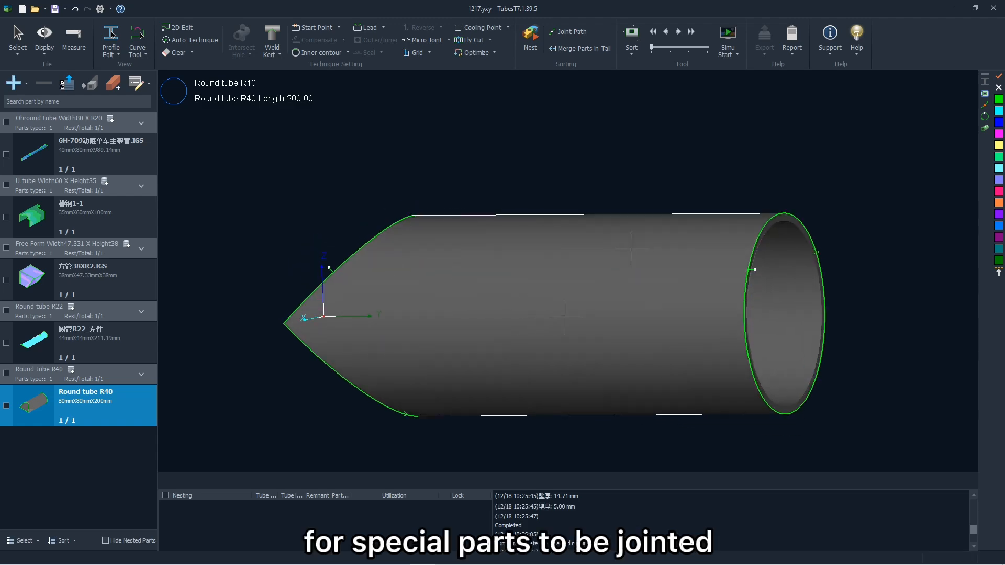
pyautogui.moveTo(586, 316); pyautogui.dragTo(655, 294)
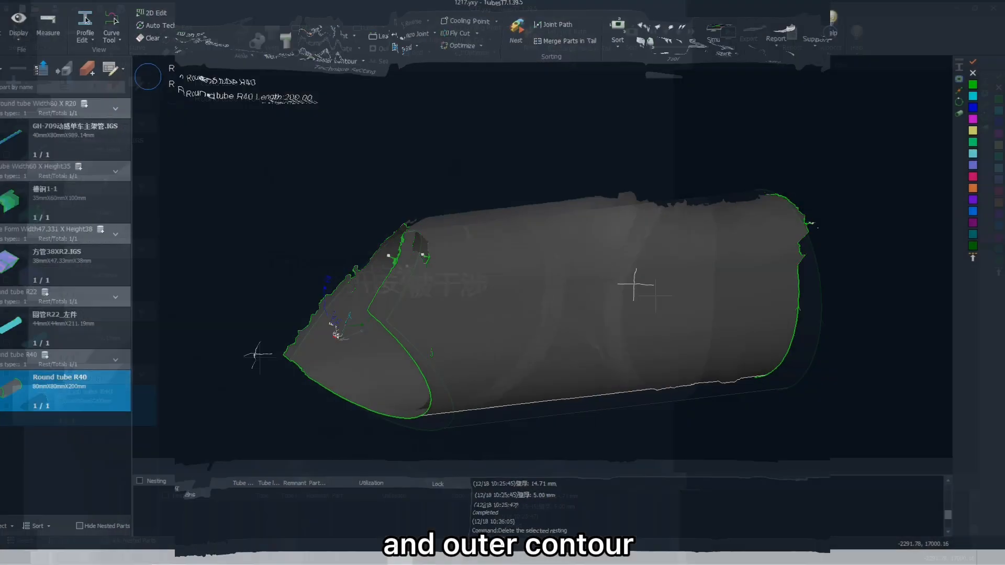
pyautogui.click(428, 342)
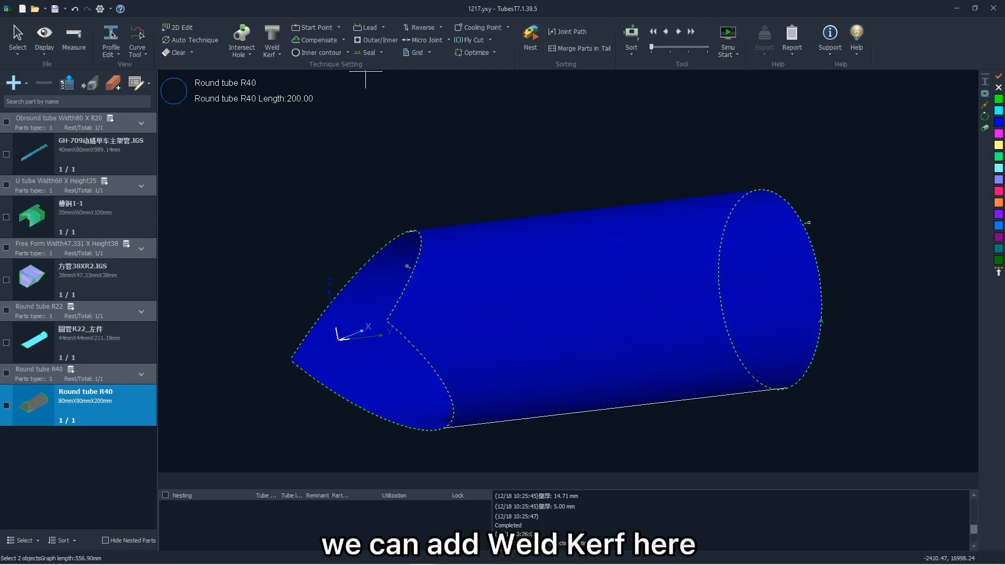
pyautogui.click(271, 55)
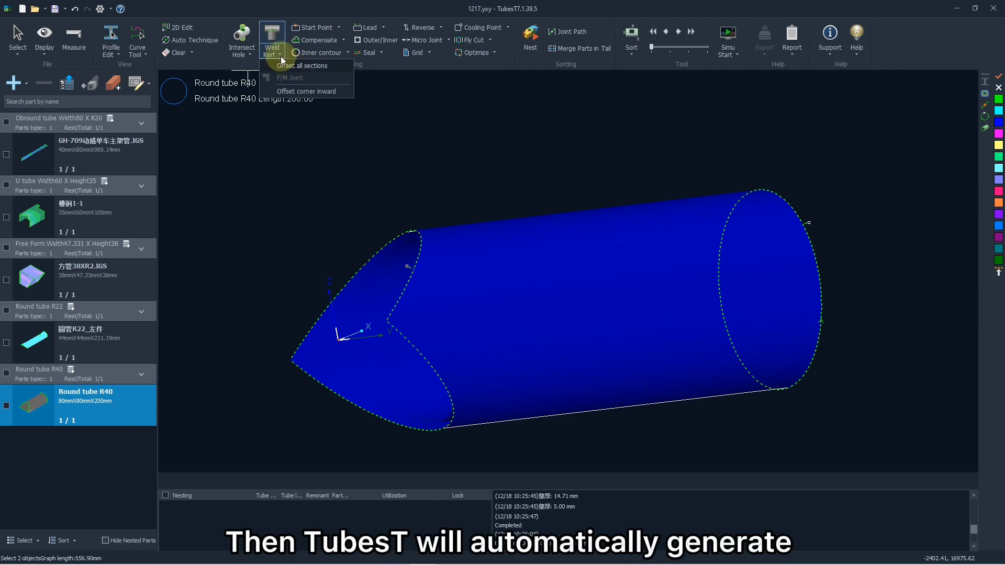
pyautogui.click(272, 64)
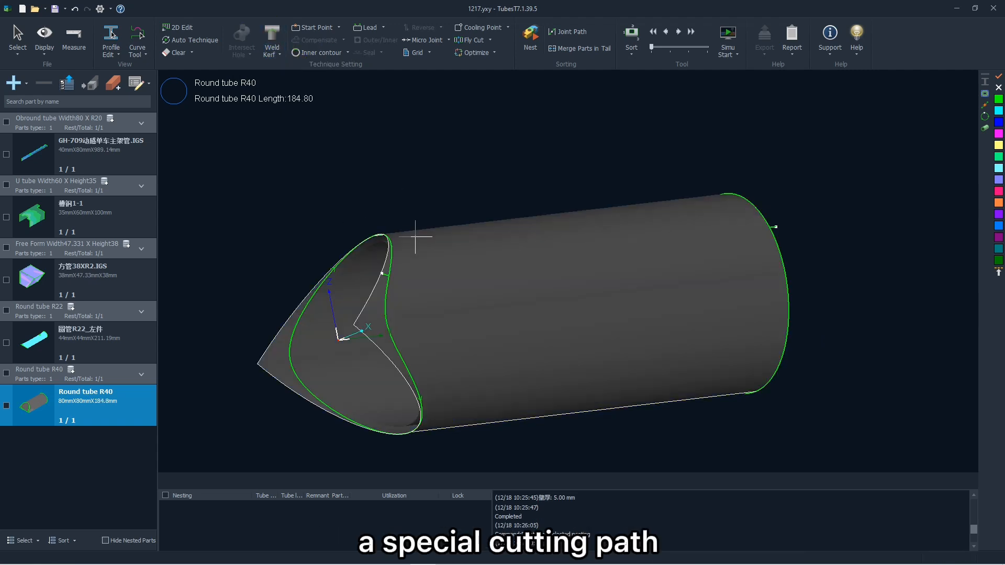
pyautogui.moveTo(522, 264)
pyautogui.mouseDown()
pyautogui.moveTo(498, 287)
pyautogui.moveTo(433, 278)
pyautogui.moveTo(514, 275)
pyautogui.mouseUp()
pyautogui.scroll(3, 365, 321)
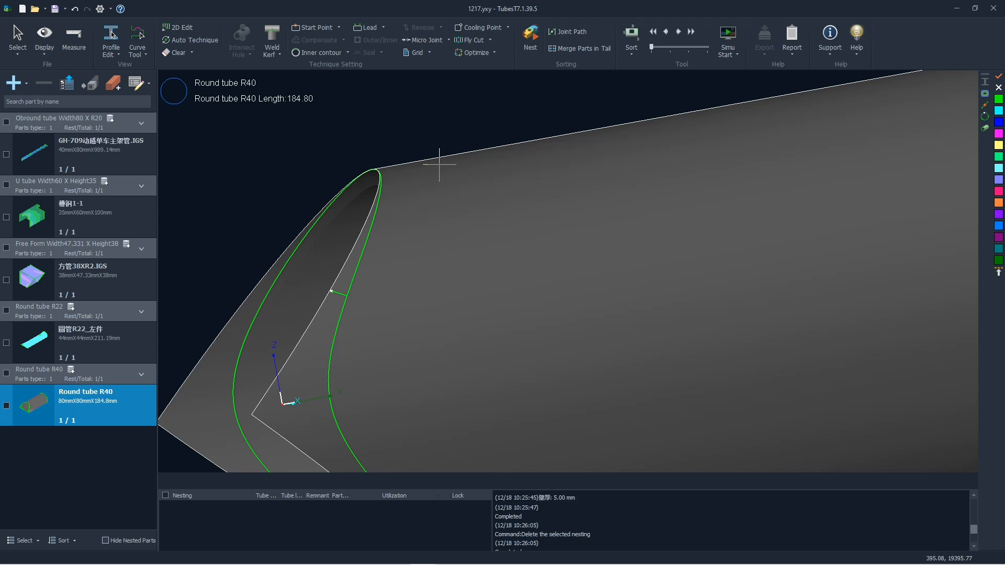
pyautogui.scroll(-2, 439, 164)
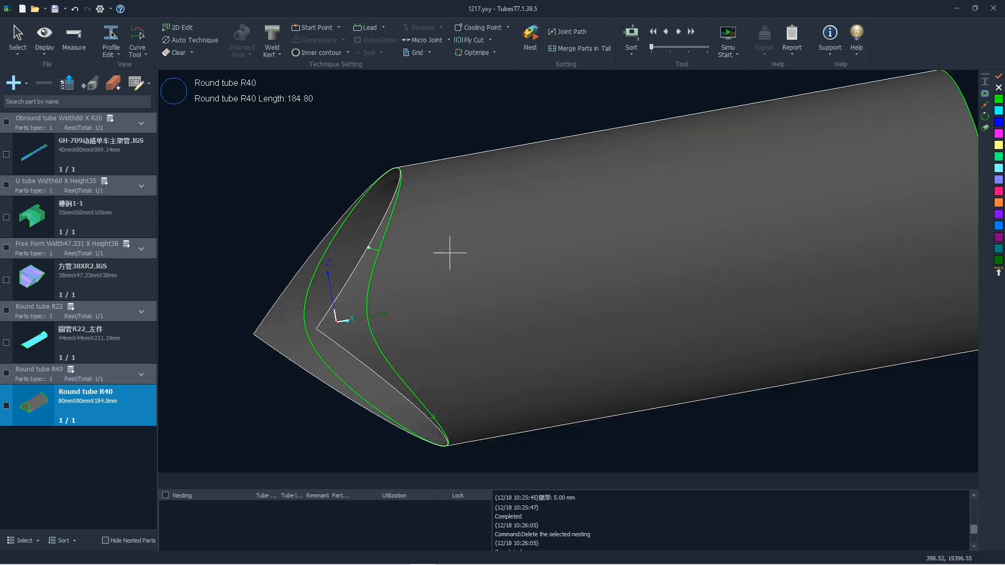
# Step: Look through the Auto Technique settings, including kerf compensation, weld kerf, auto cooling point, intersect hole and optimize start
pyautogui.click(195, 40)
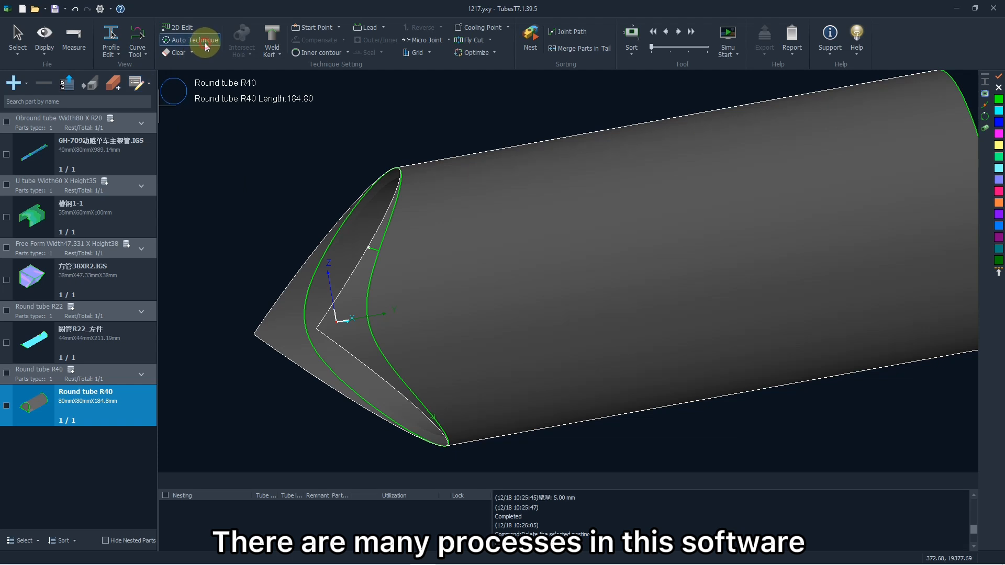
pyautogui.click(330, 225)
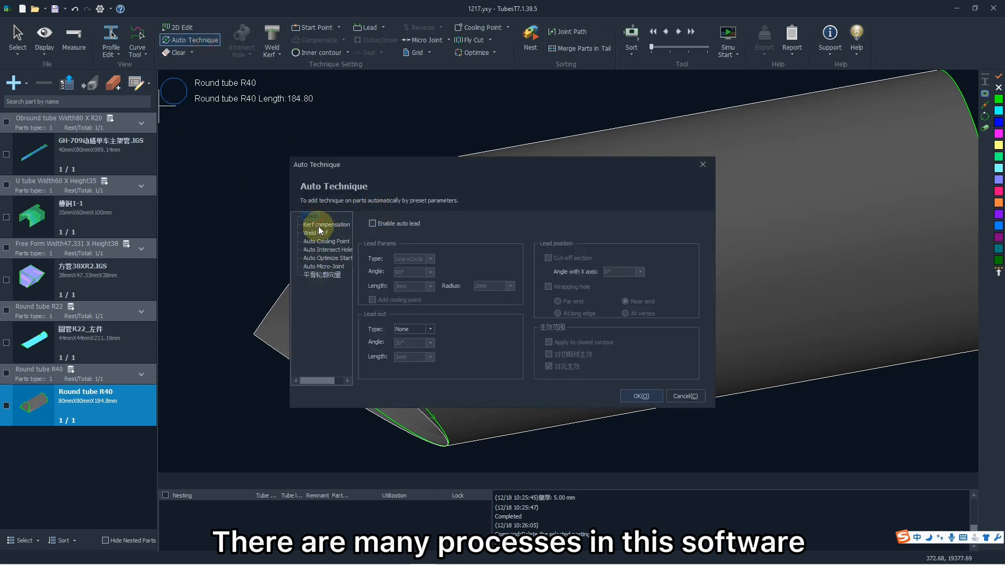
pyautogui.click(318, 234)
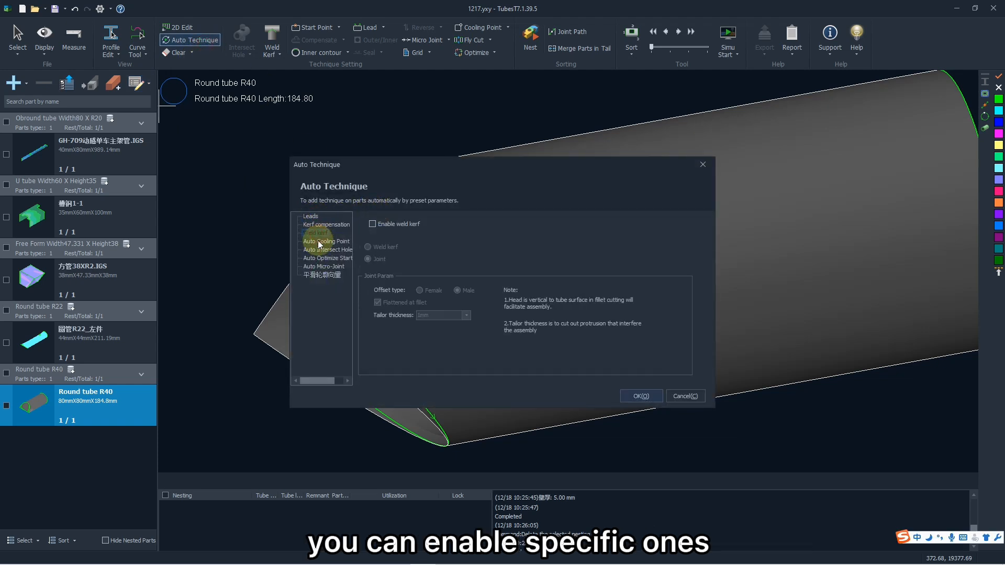
pyautogui.click(319, 241)
pyautogui.click(321, 249)
pyautogui.click(323, 258)
pyautogui.click(329, 249)
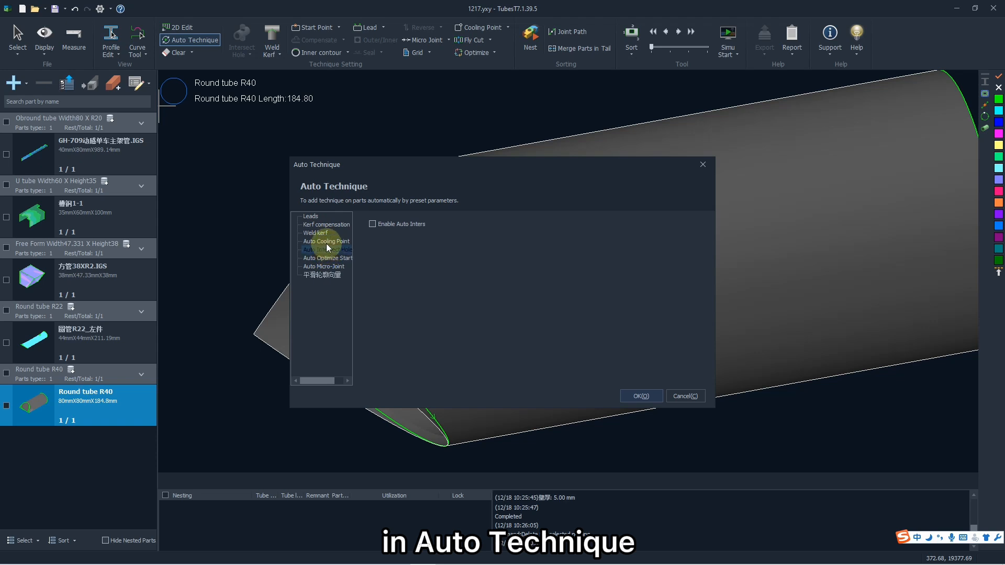
pyautogui.click(325, 241)
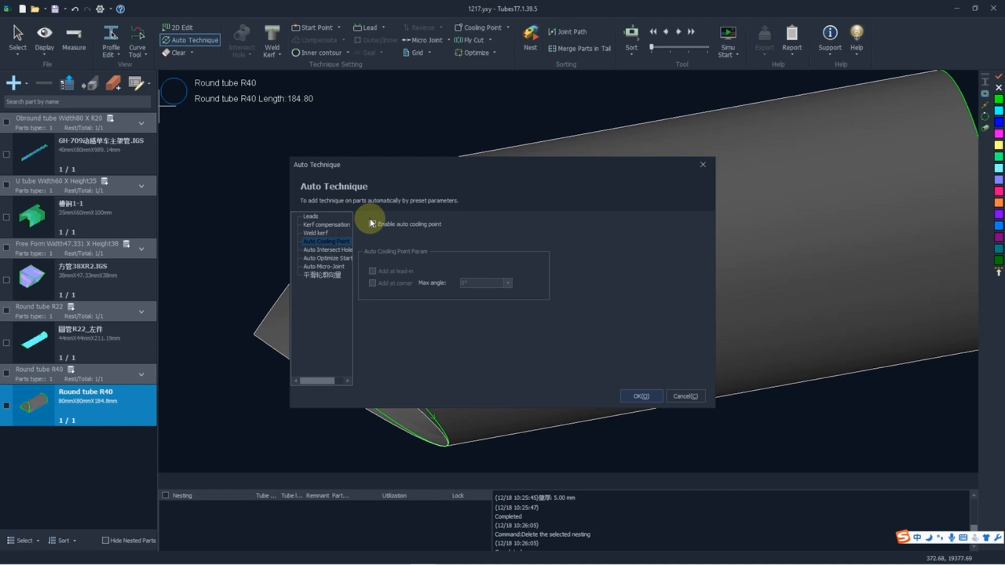
pyautogui.click(640, 395)
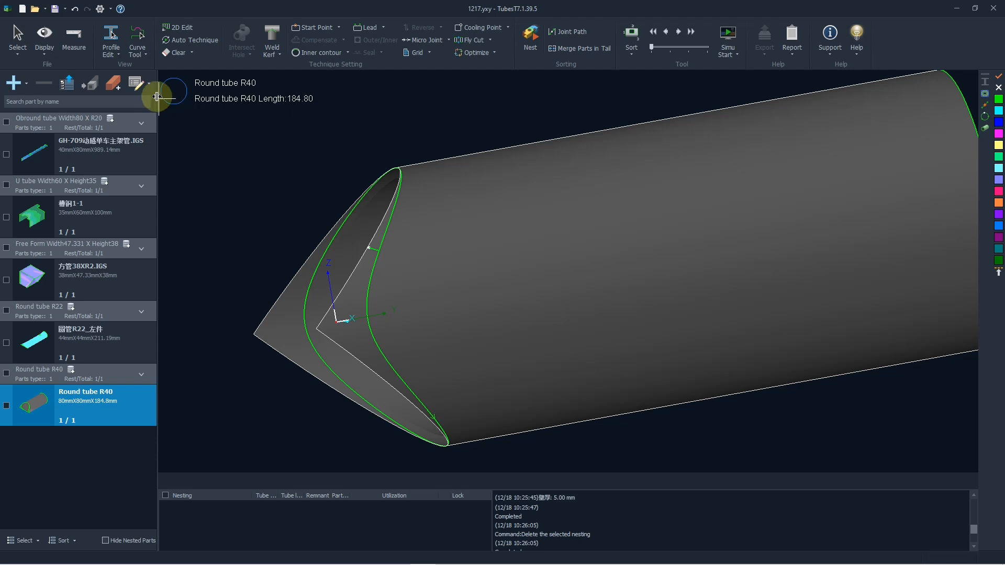
# Step: Open the batch modification table for the parts and set the Number of GH-709动感单车主架管.IGS to 10
pyautogui.click(144, 85)
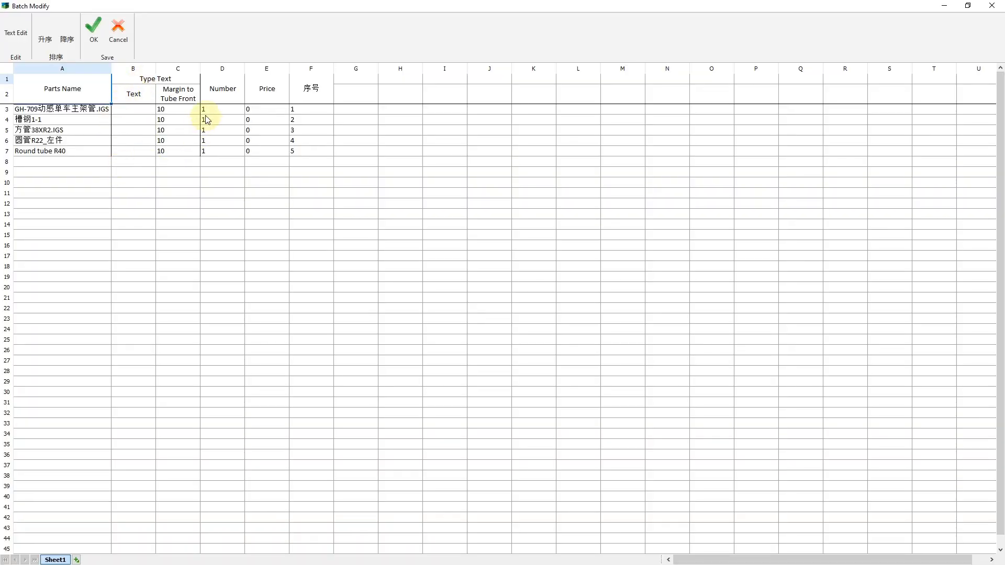
pyautogui.click(216, 111)
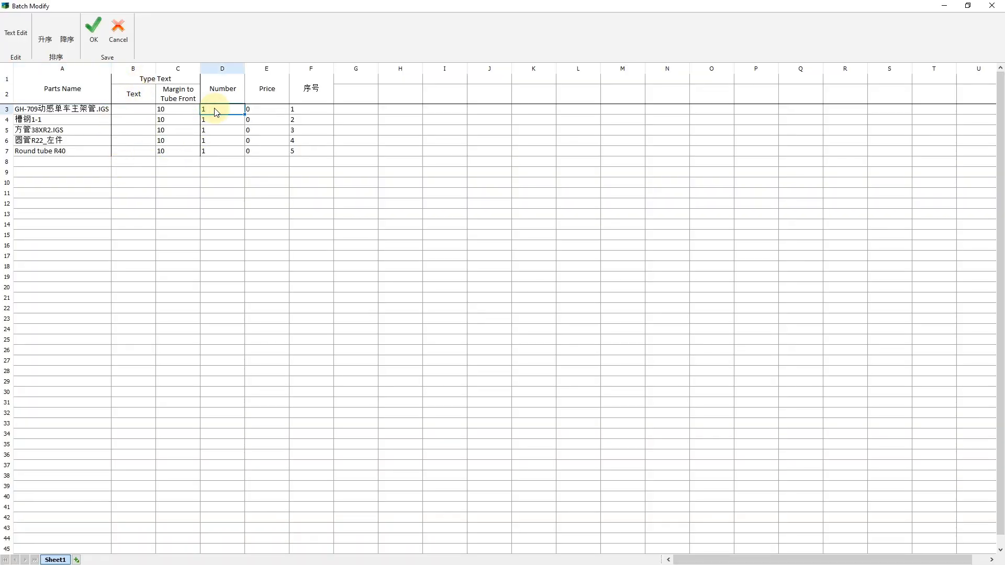
pyautogui.click(268, 110)
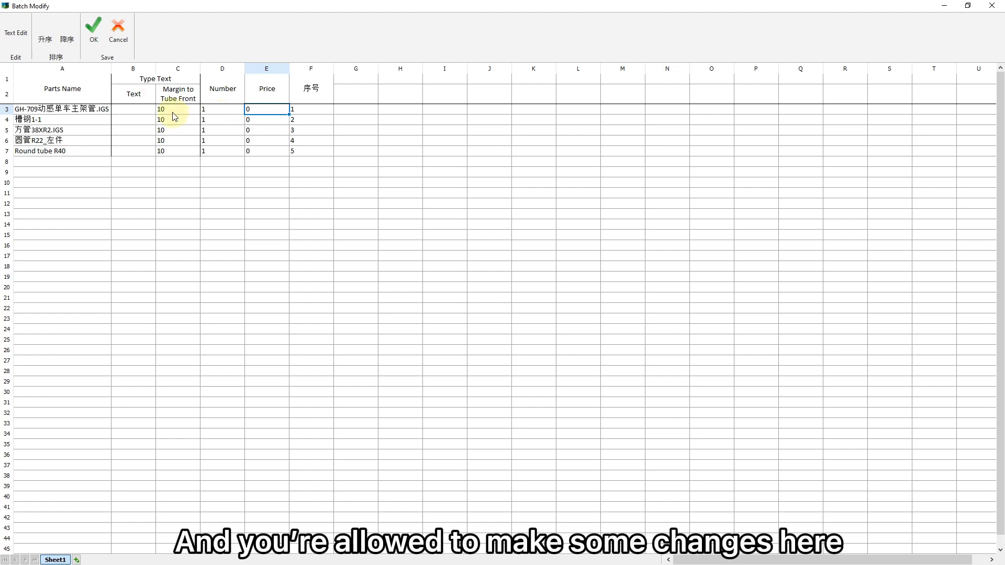
pyautogui.click(147, 110)
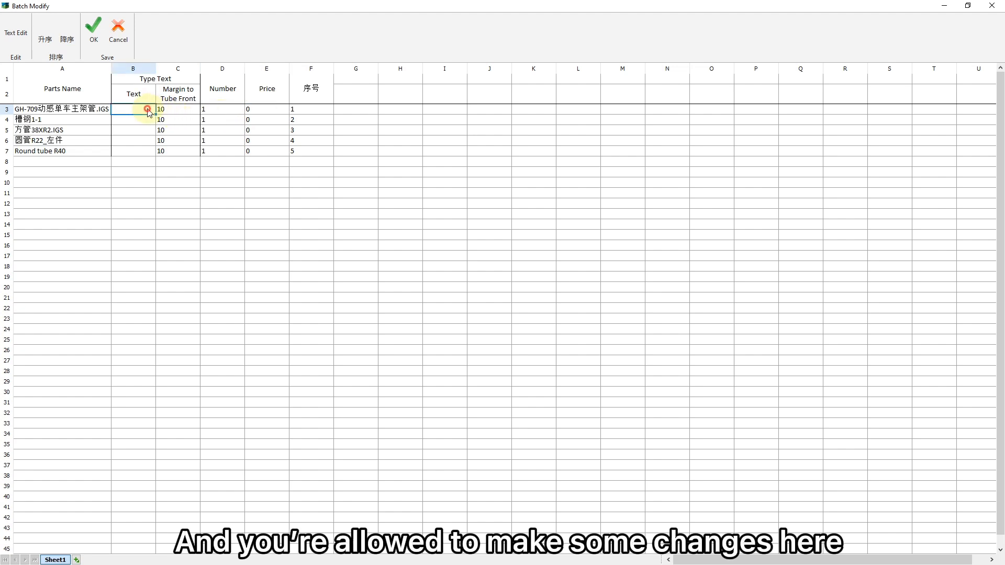
pyautogui.click(218, 109)
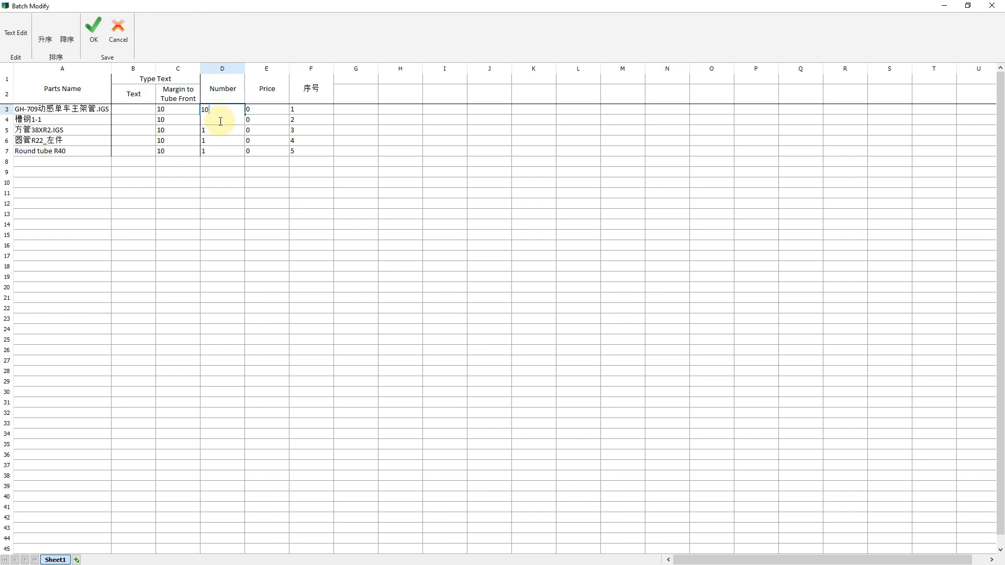
# Step: Set the Number to 11 for 圆管R22_左件 and 槽钢1-1, 50 for Round tube R40, and 30 for 方管38XR2.IGS
pyautogui.click(221, 147)
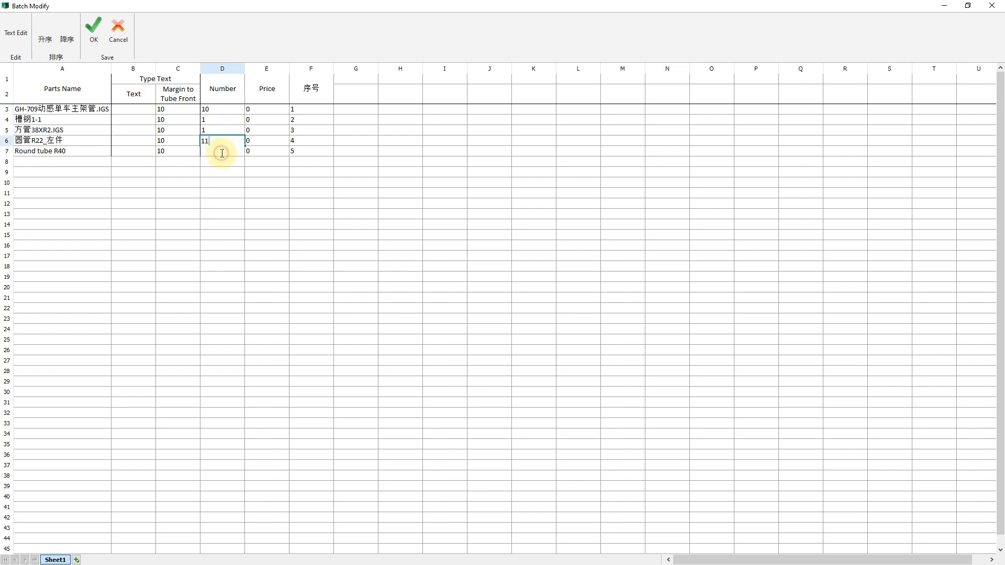
pyautogui.write('1')
pyautogui.click(223, 121)
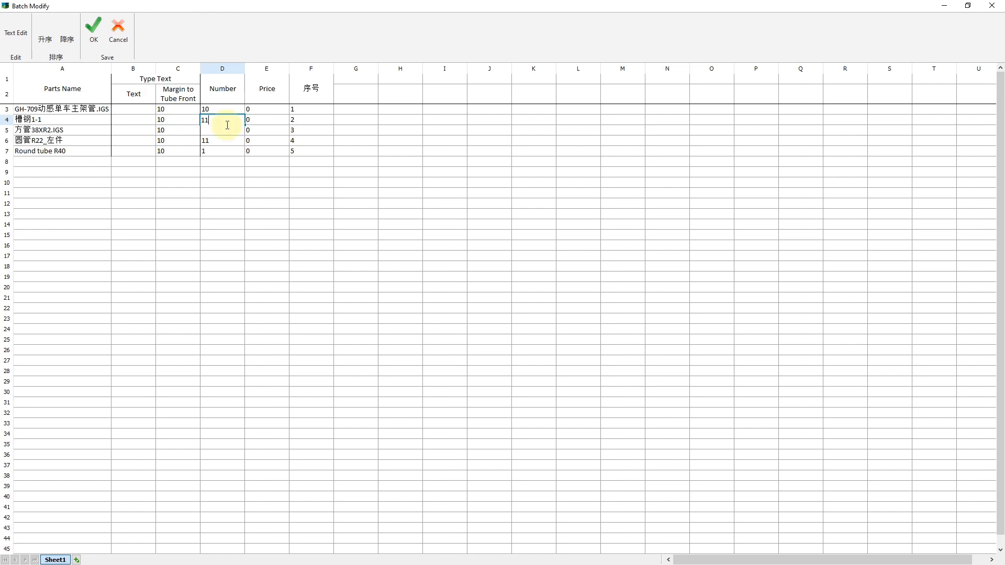
pyautogui.click(223, 171)
pyautogui.click(222, 153)
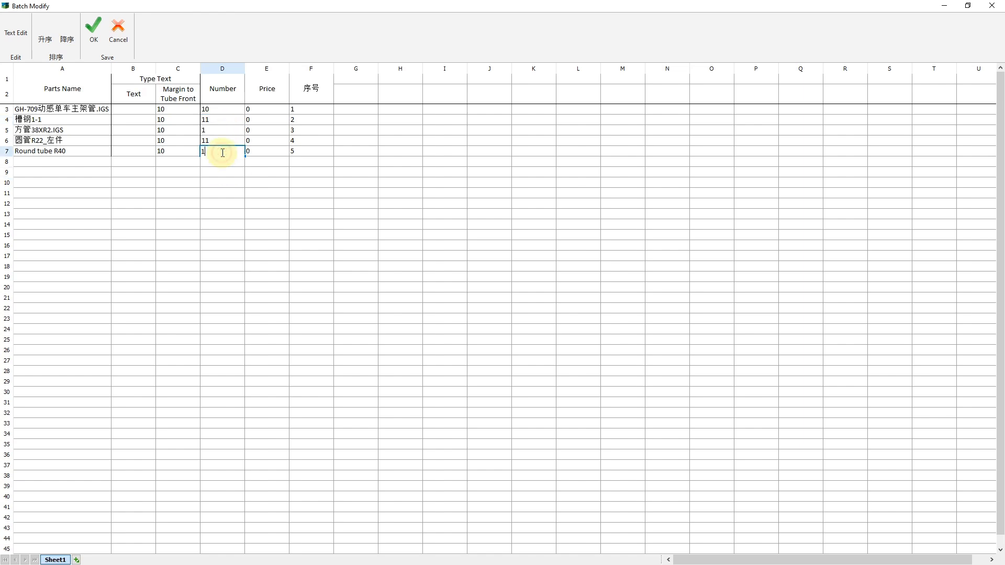
pyautogui.write('50')
pyautogui.doubleClick(216, 130)
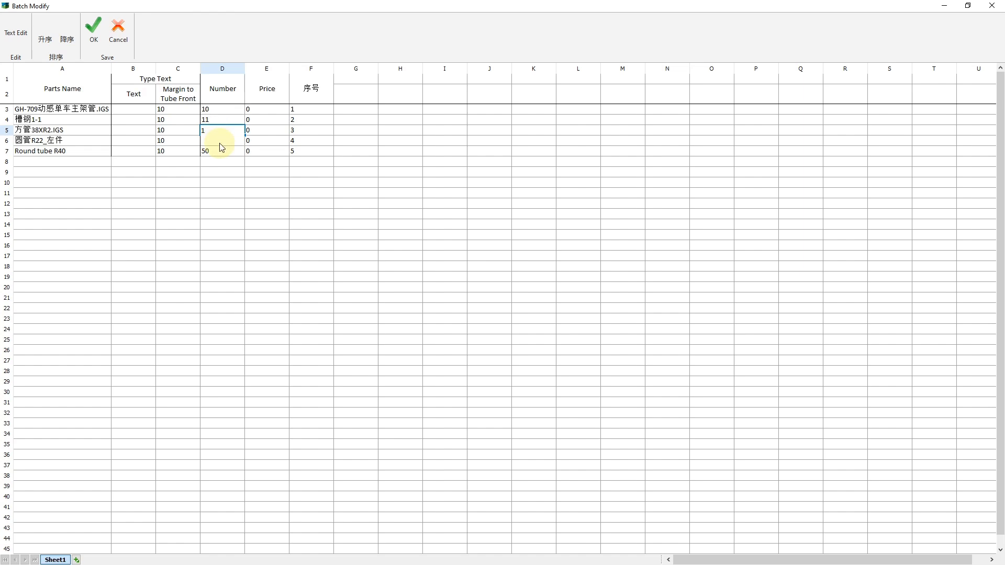
pyautogui.click(220, 187)
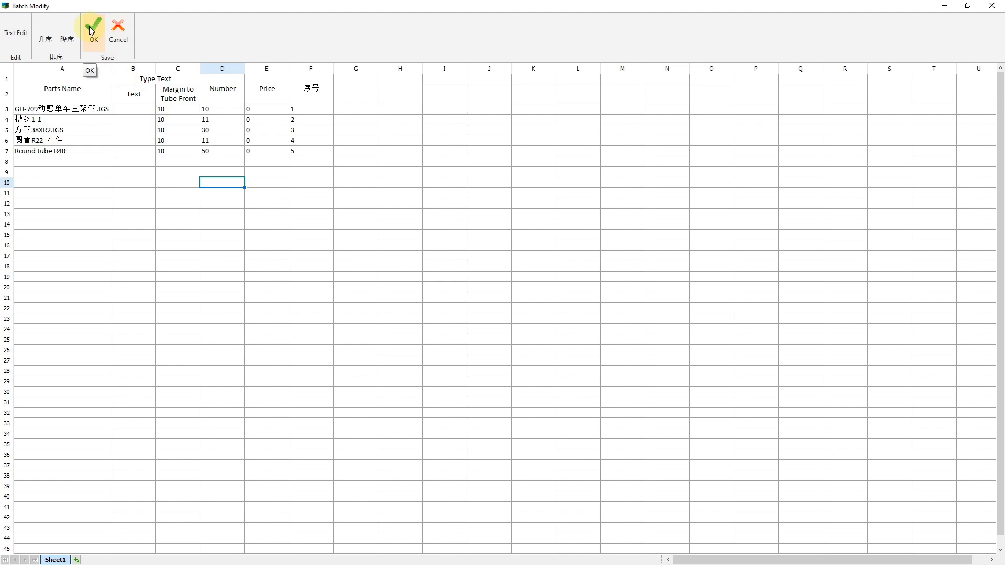
# Step: Enter Friendess as the type text of 槽钢1-1 and save the batch changes
pyautogui.doubleClick(131, 121)
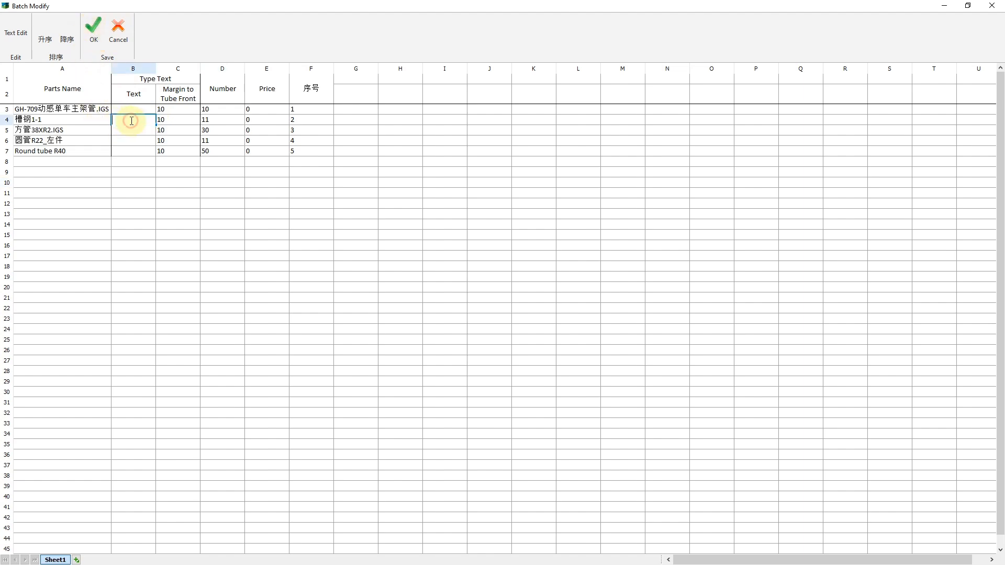
pyautogui.write('Frien')
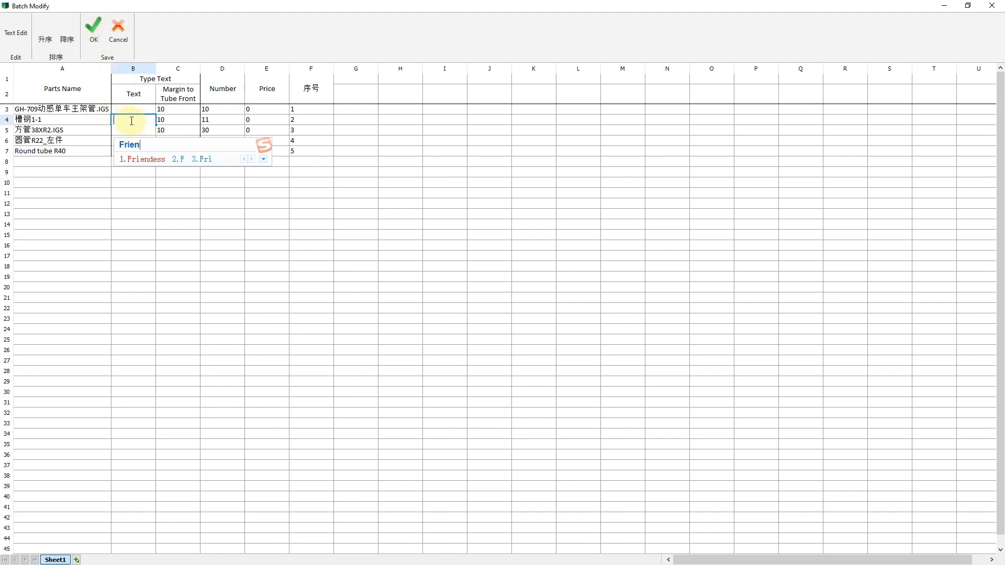
pyautogui.write('dess')
pyautogui.press('space')
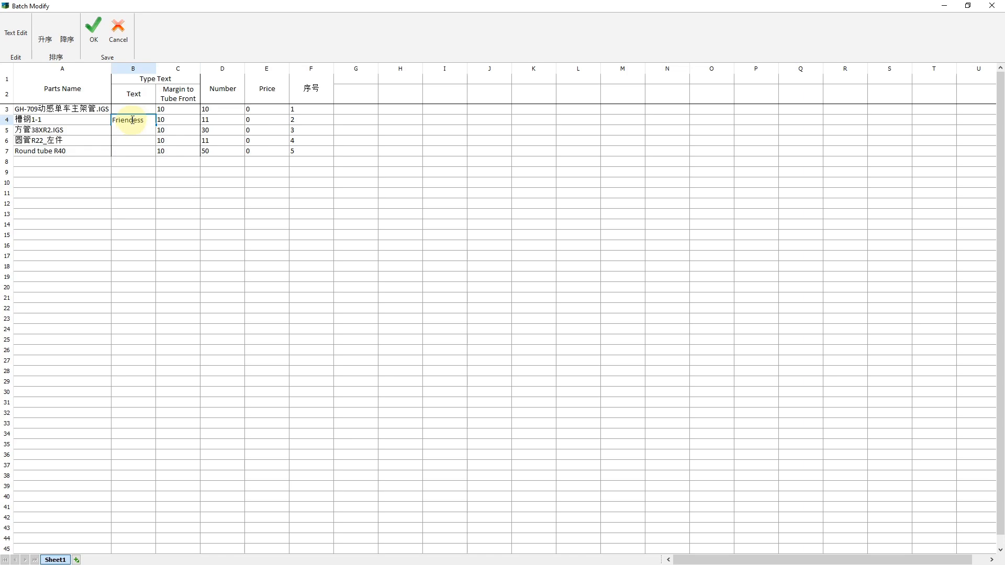
pyautogui.click(93, 30)
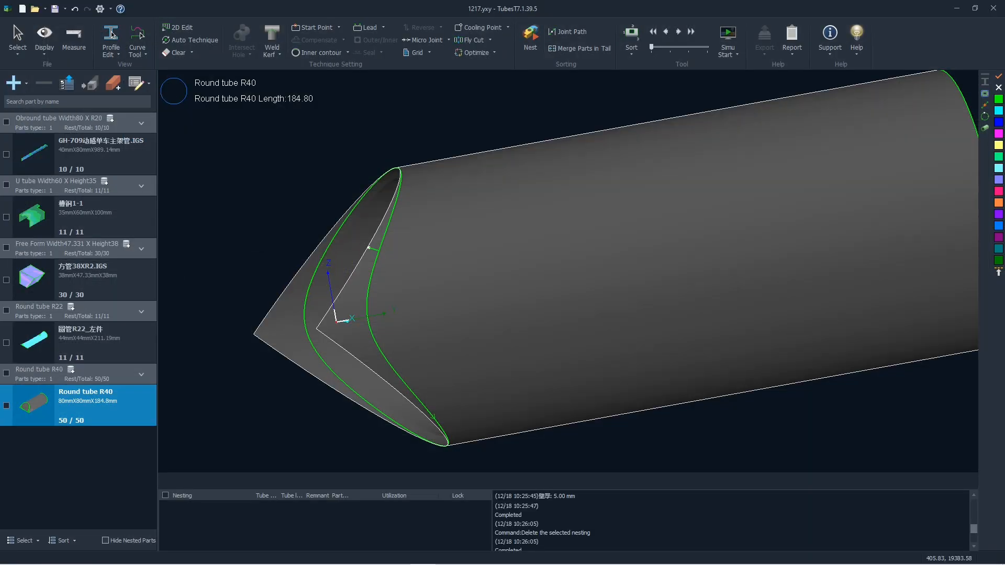
# Step: Display the GH-709动感单车主架管.IGS part and set its quantity to 30 in the parts list
pyautogui.scroll(-2, 258, 255)
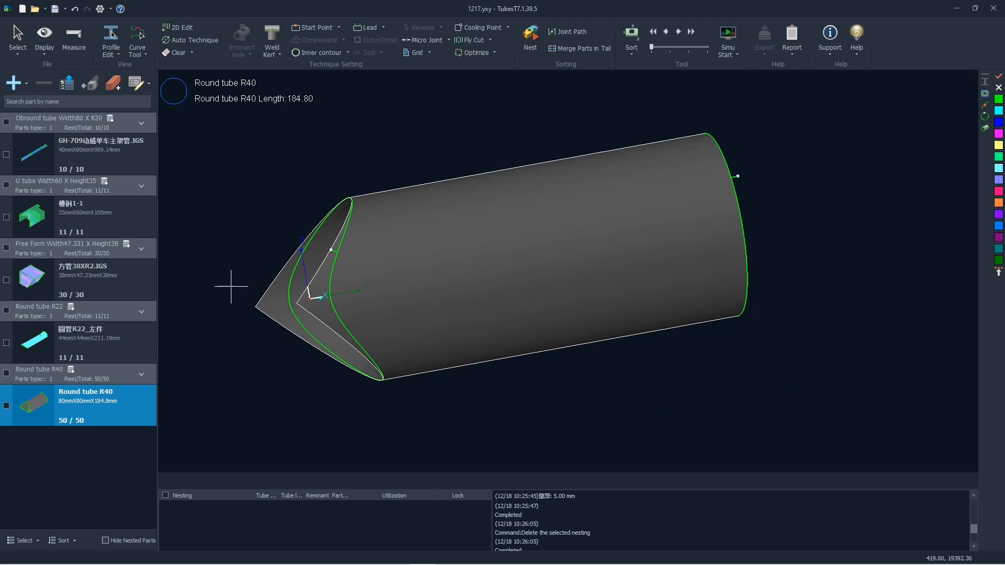
pyautogui.click(90, 164)
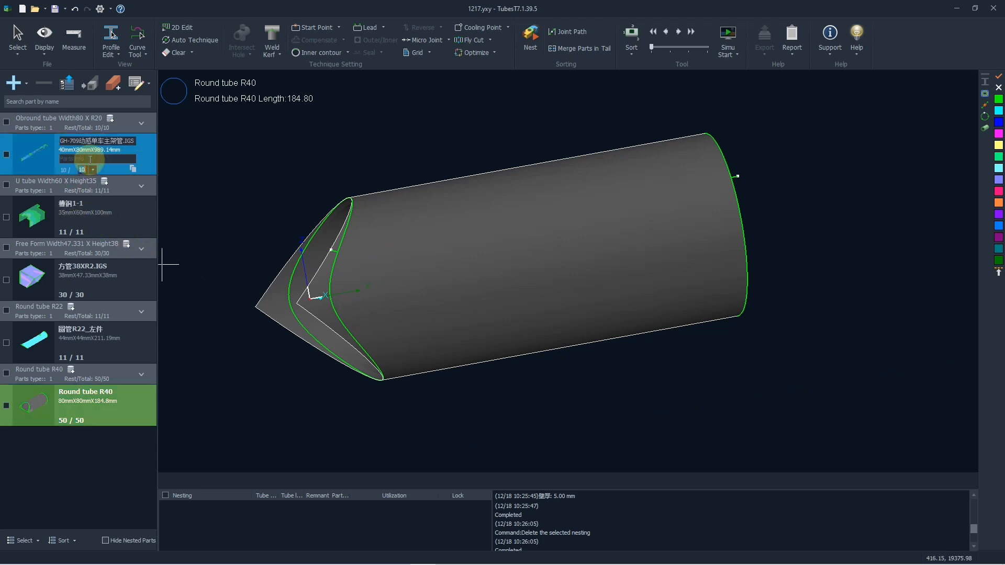
pyautogui.doubleClick(32, 164)
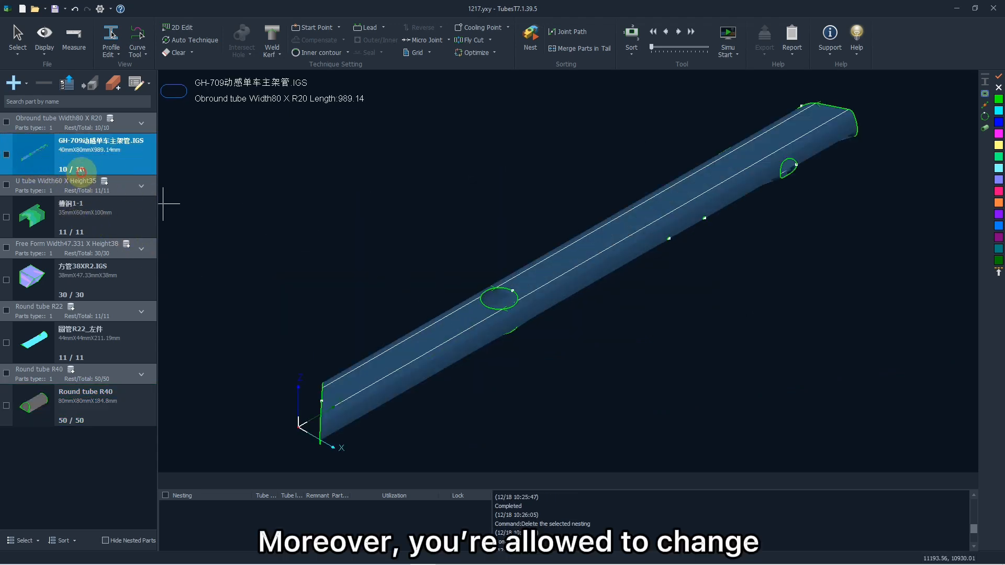
pyautogui.click(81, 169)
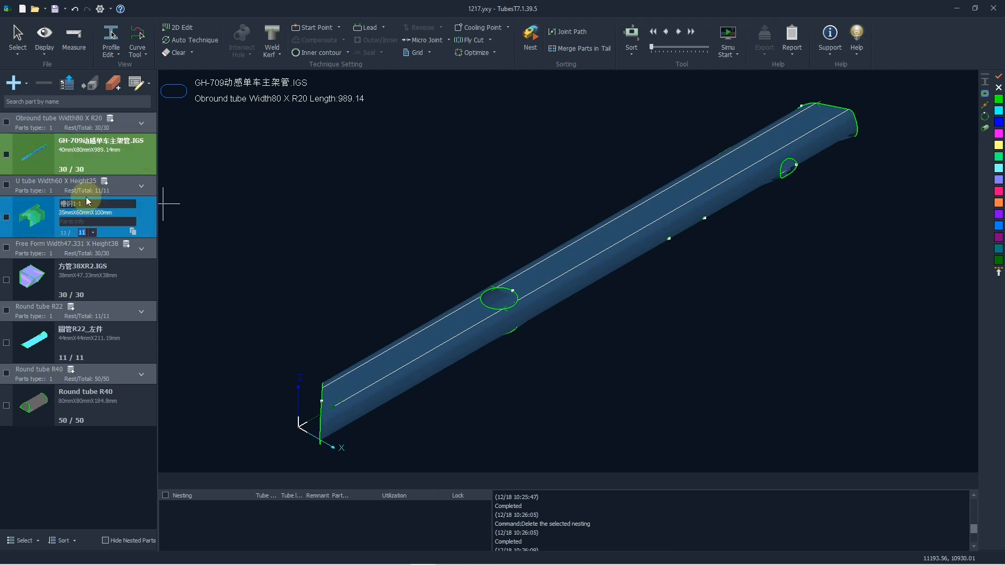
# Step: View the editable name, info and quantity fields of the GH-709动感单车主架管.IGS part in the parts list
pyautogui.click(90, 144)
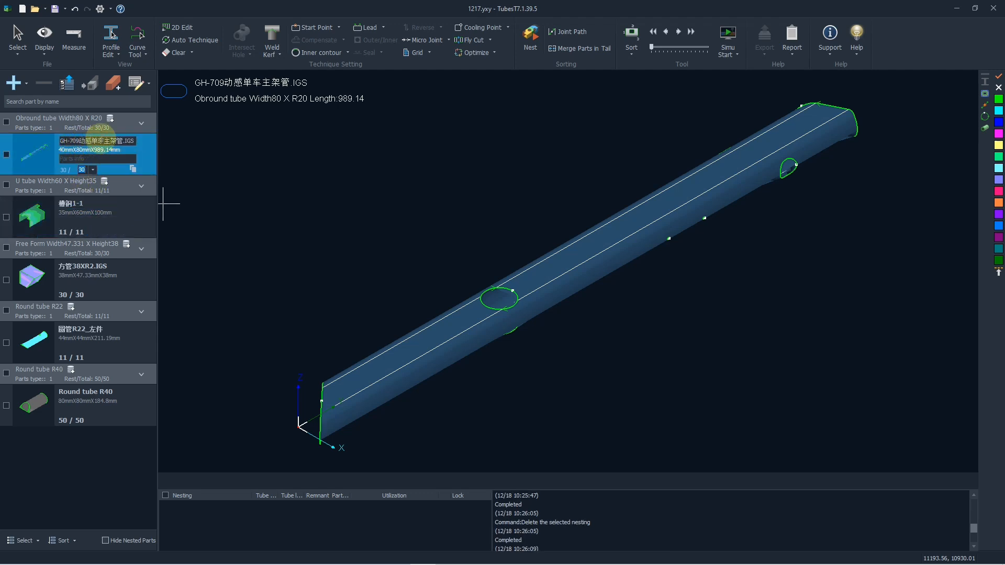
pyautogui.click(100, 140)
pyautogui.moveTo(135, 140); pyautogui.dragTo(38, 141)
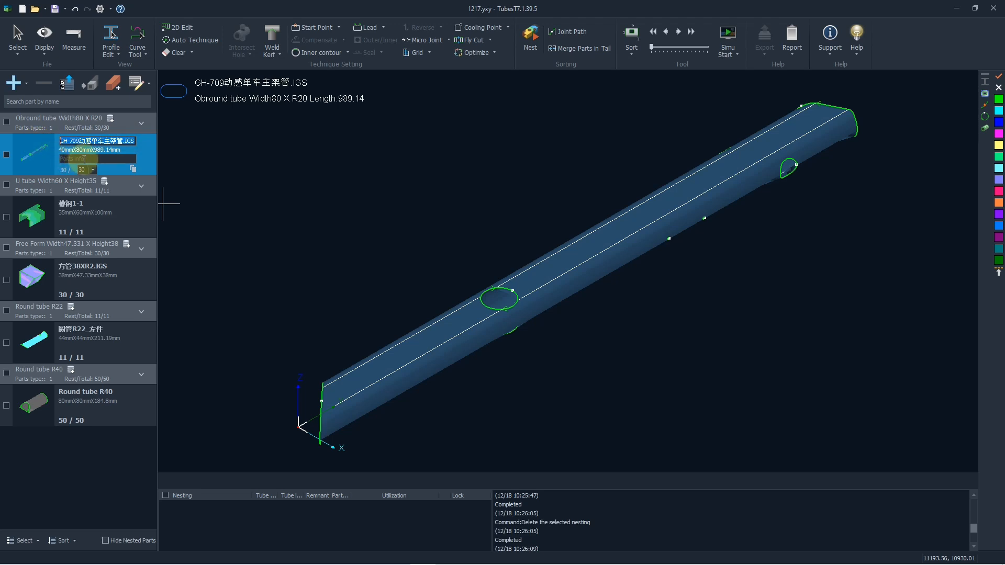
pyautogui.click(85, 159)
pyautogui.click(182, 175)
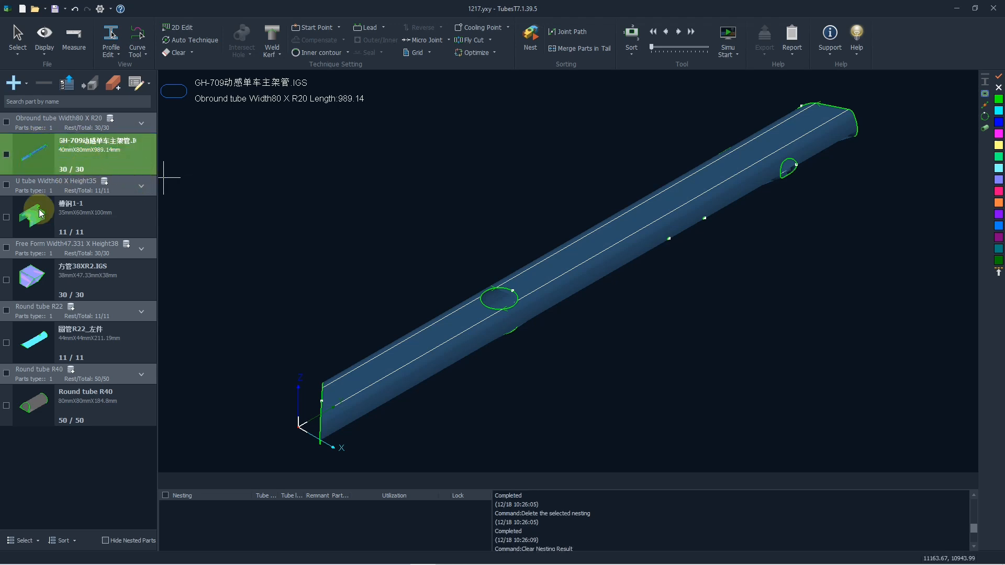
# Step: Display the Round tube R40 part and open its list entry for editing
pyautogui.click(38, 406)
pyautogui.click(114, 423)
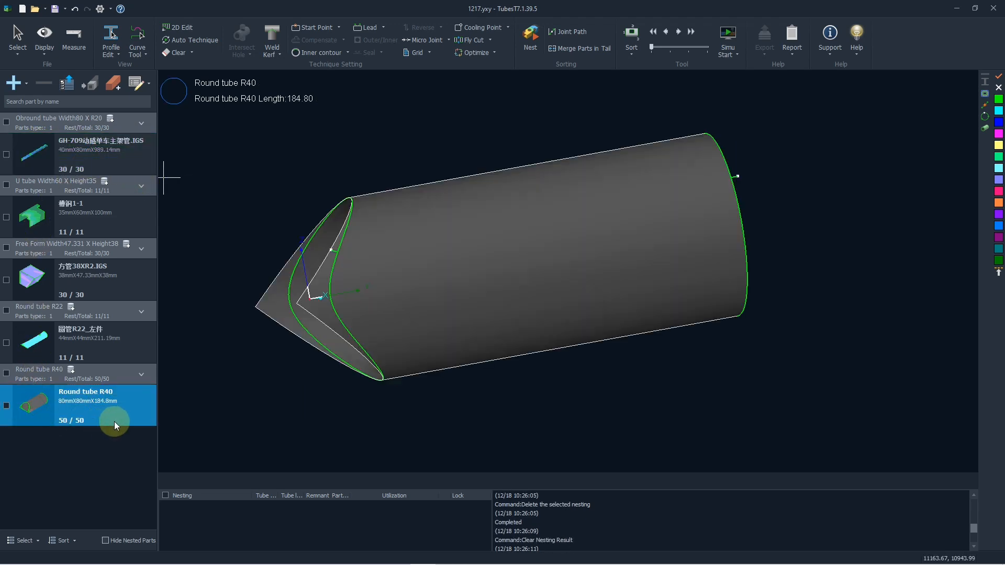
pyautogui.click(97, 411)
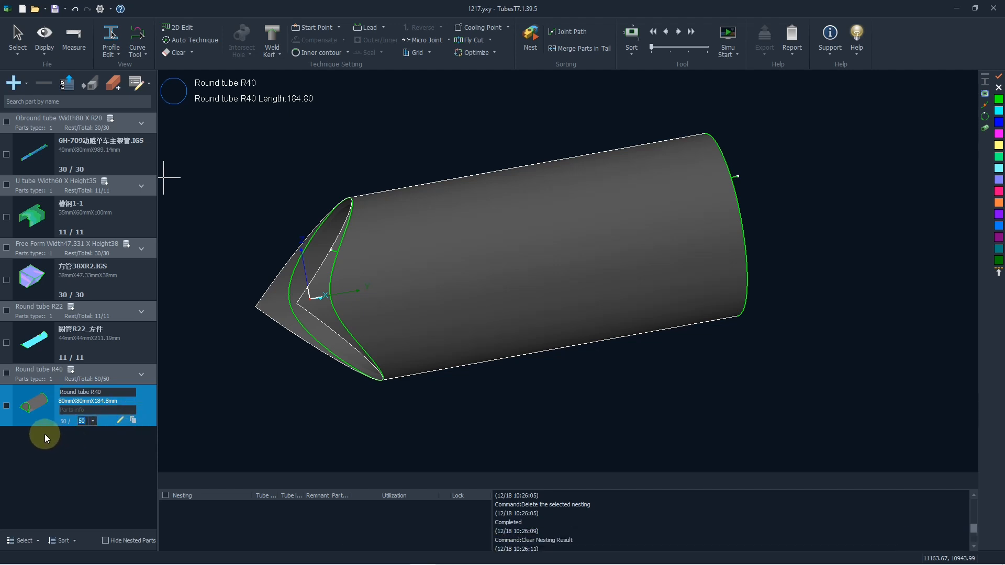
# Step: Display the 槽钢1-1 part and inspect its faces, including the Friendess marking
pyautogui.click(36, 220)
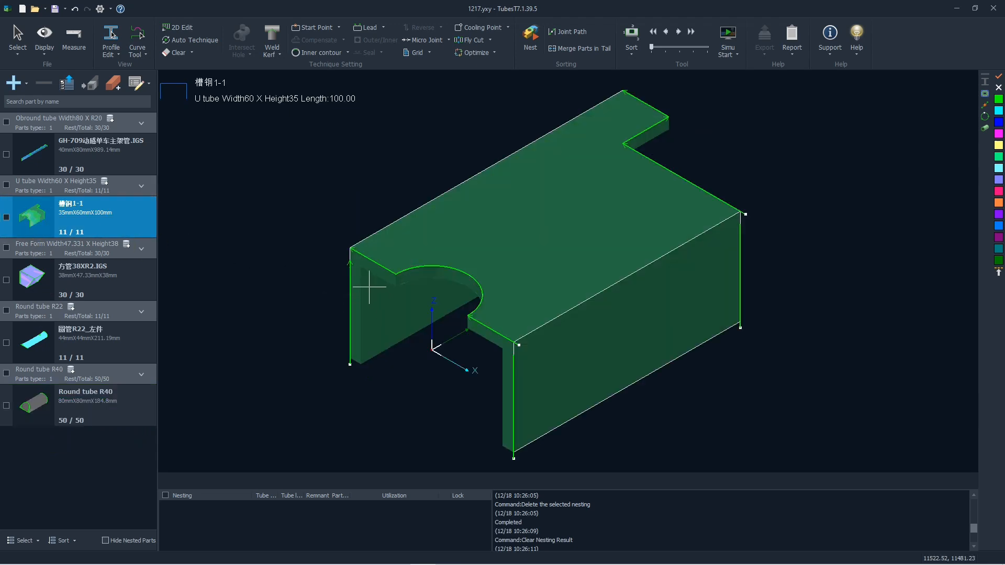
pyautogui.click(340, 228)
pyautogui.keyDown('shift'); pyautogui.scroll(3, 346, 254); pyautogui.keyUp('shift')
pyautogui.keyDown('shift'); pyautogui.scroll(-5, 360, 268); pyautogui.keyUp('shift')
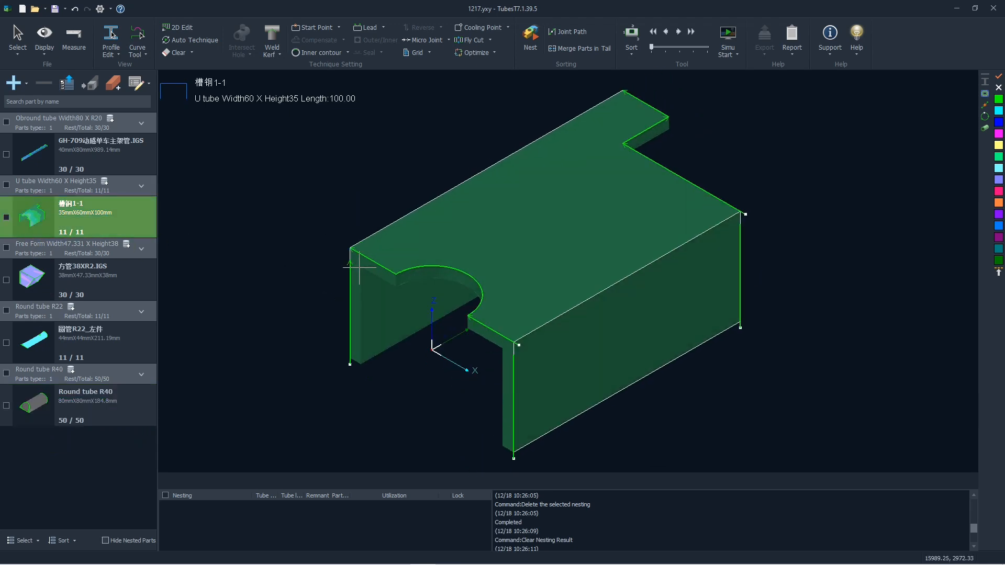
pyautogui.keyDown('shift'); pyautogui.scroll(-8, 361, 270); pyautogui.keyUp('shift')
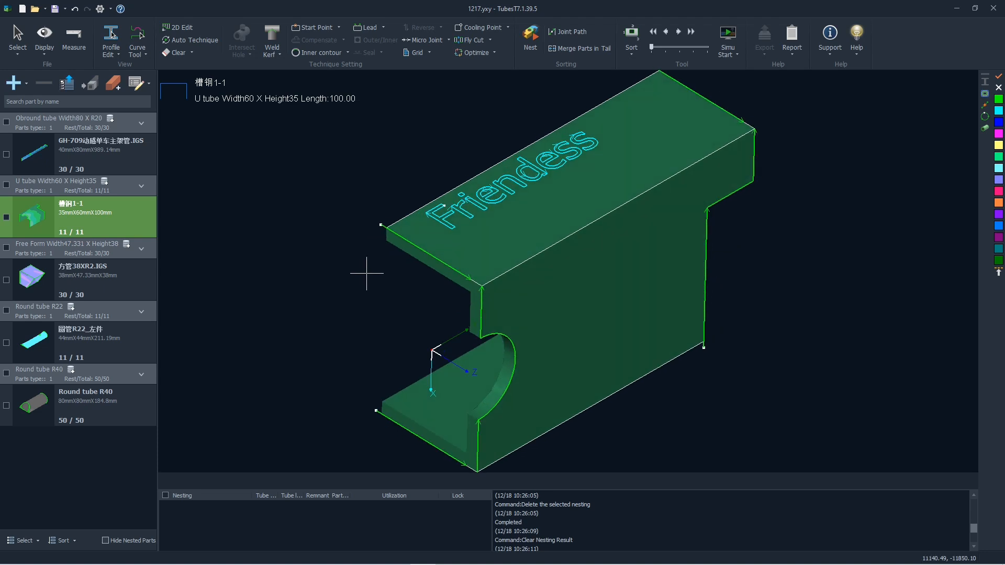
pyautogui.keyDown('shift'); pyautogui.scroll(-8, 367, 274); pyautogui.keyUp('shift')
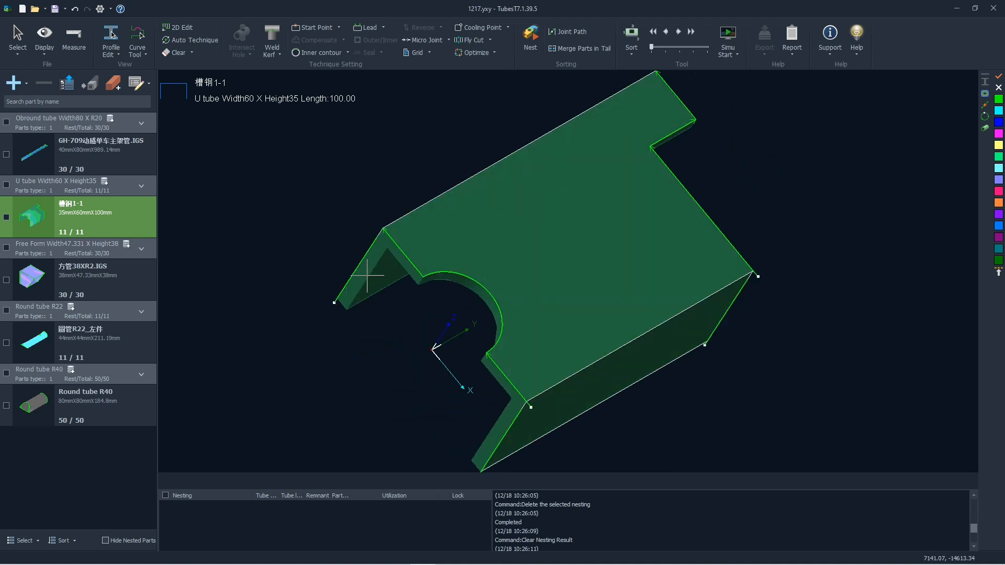
pyautogui.keyDown('shift'); pyautogui.scroll(-4, 367, 275); pyautogui.keyUp('shift')
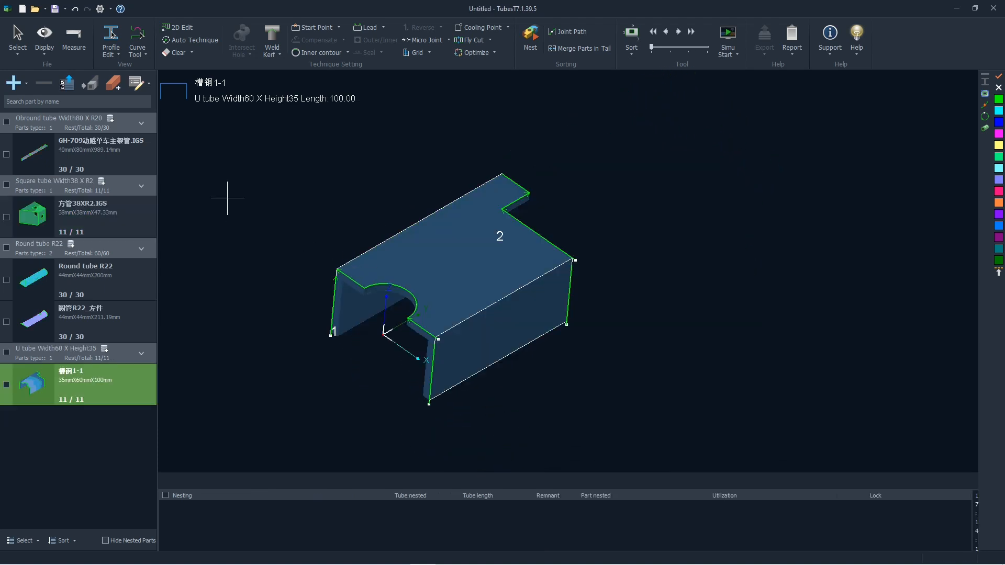
# Step: Draw an H Shape main tube with 100 mm and 200 mm edges, 10 mm thicknesses and 300 mm length, and add it to the parts list
pyautogui.click(27, 85)
pyautogui.click(321, 240)
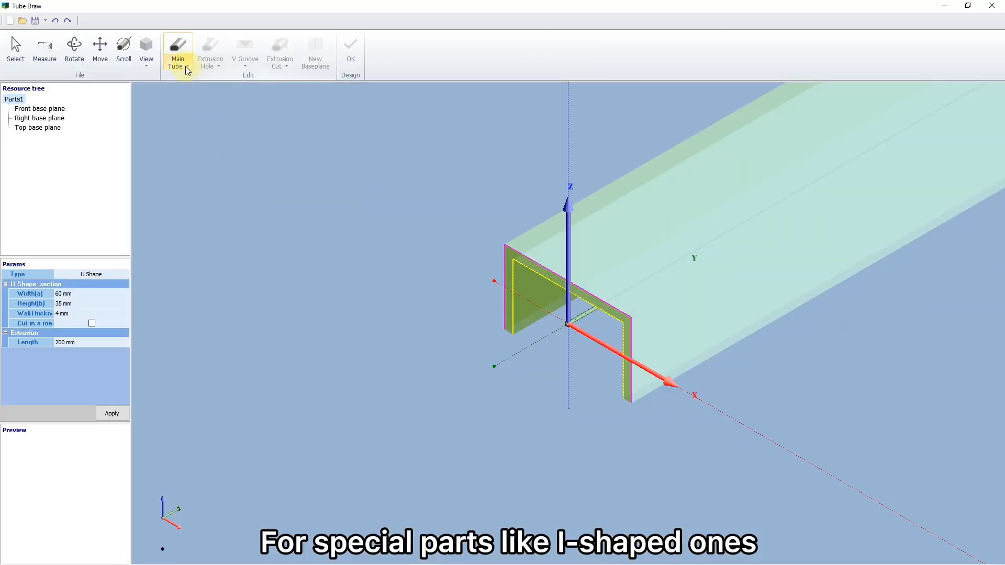
pyautogui.click(185, 66)
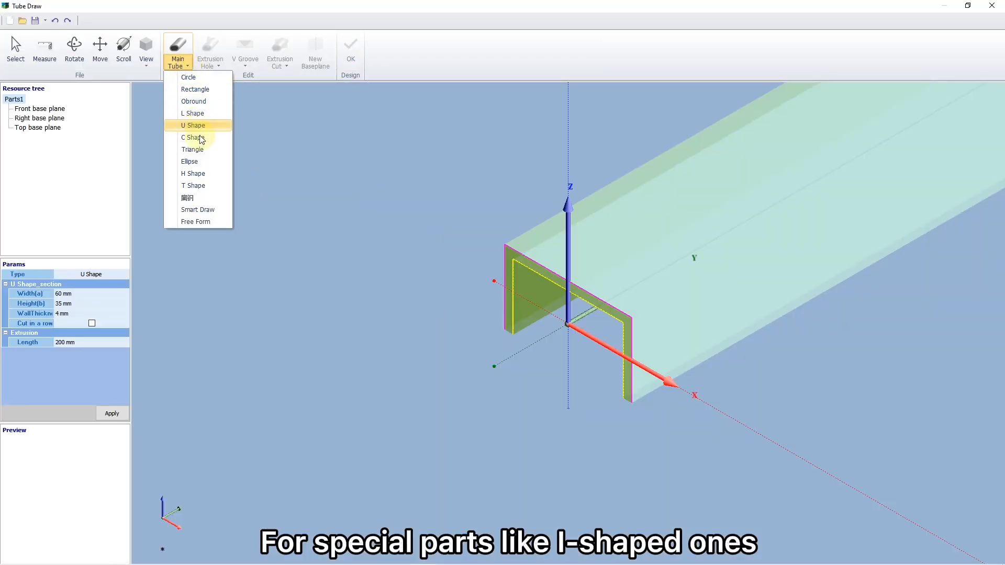
pyautogui.click(199, 176)
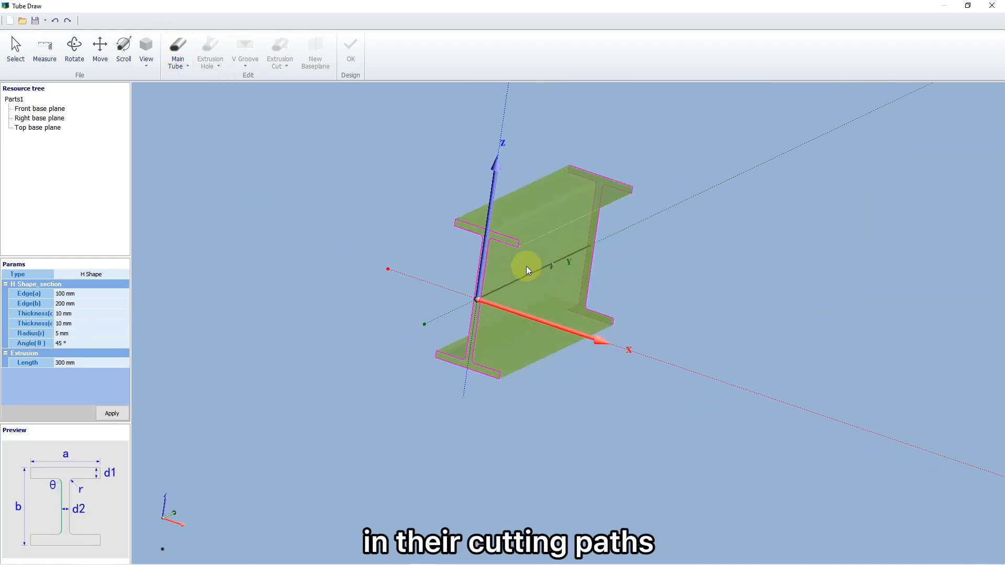
pyautogui.moveTo(526, 266); pyautogui.dragTo(570, 278, button='middle')
pyautogui.moveTo(513, 297); pyautogui.dragTo(297, 314, button='middle')
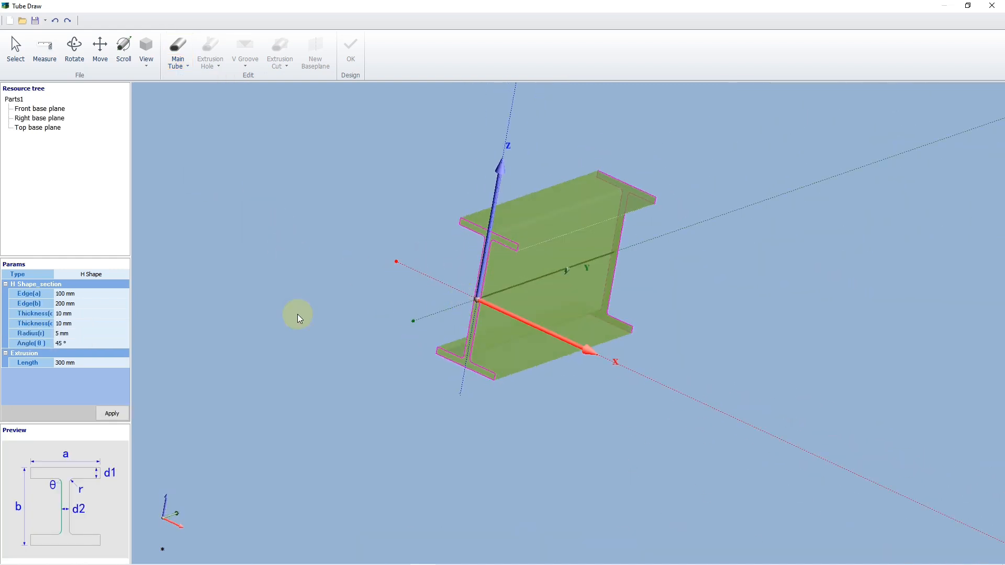
pyautogui.click(105, 412)
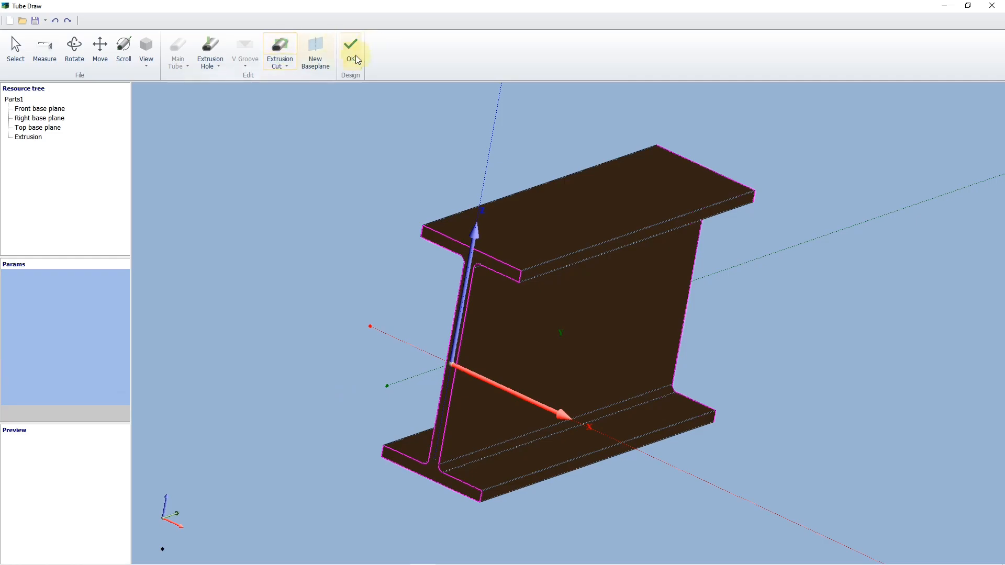
pyautogui.click(352, 56)
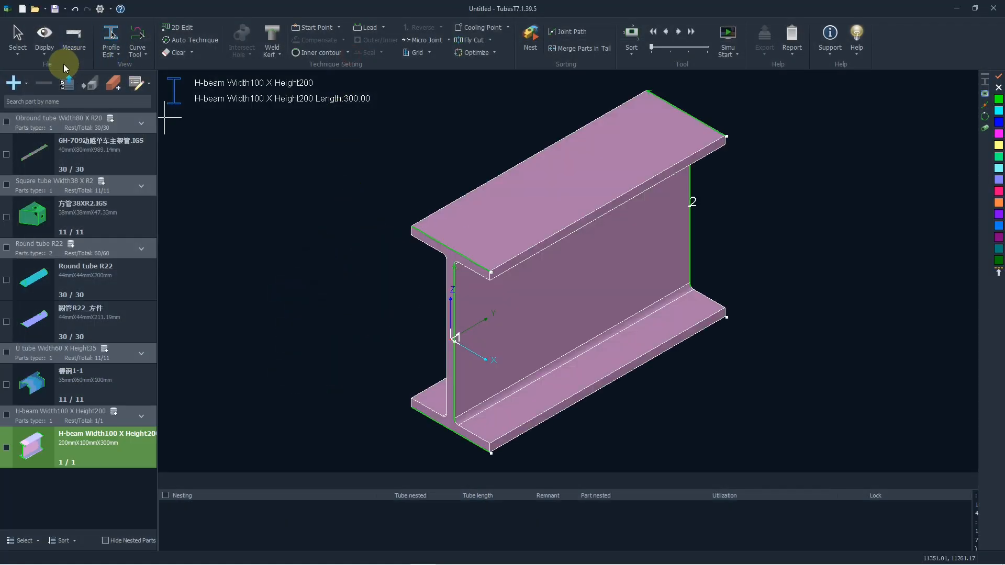
# Step: Turn on the 3D vector display for the H-beam part
pyautogui.click(43, 53)
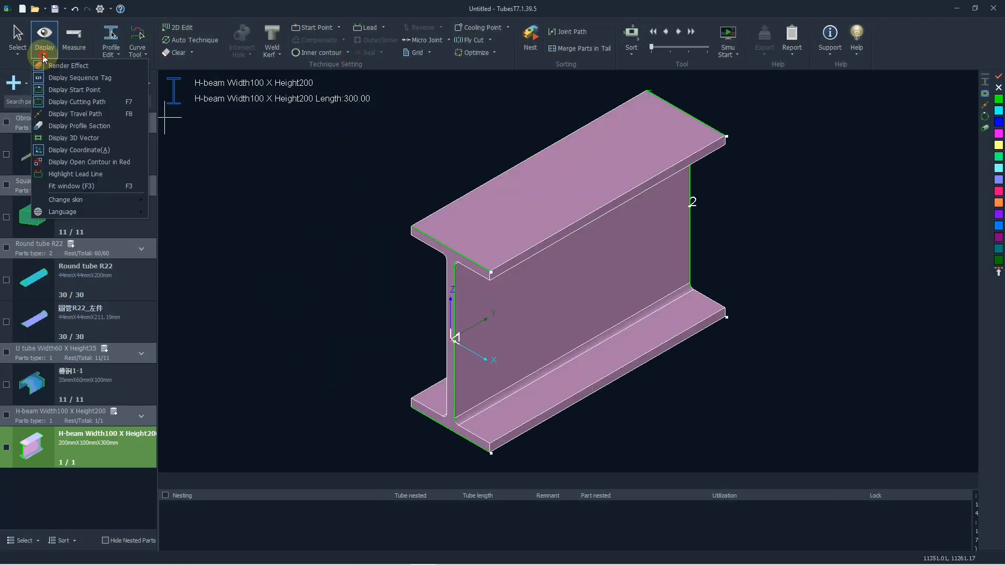
pyautogui.click(69, 138)
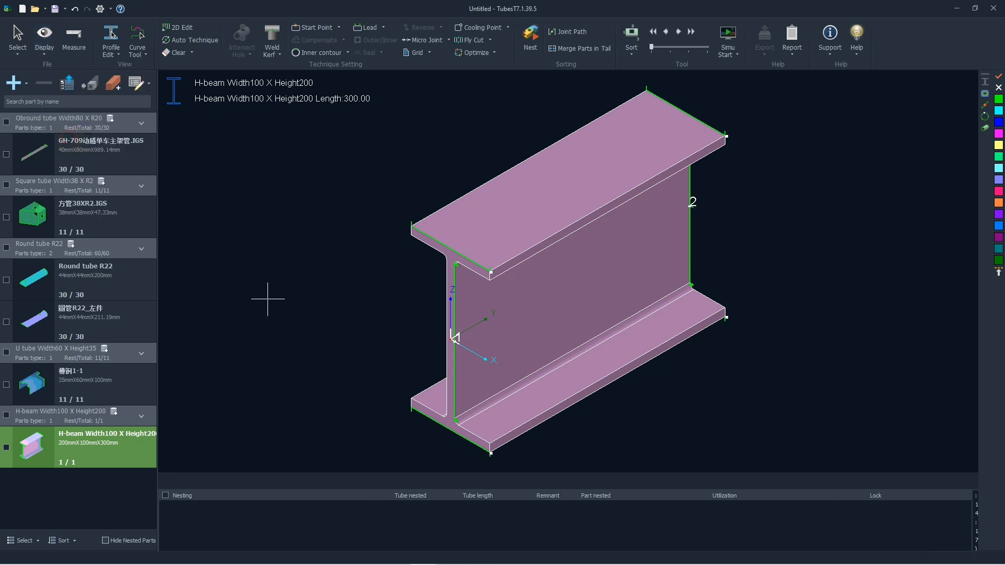
pyautogui.scroll(3, 391, 274)
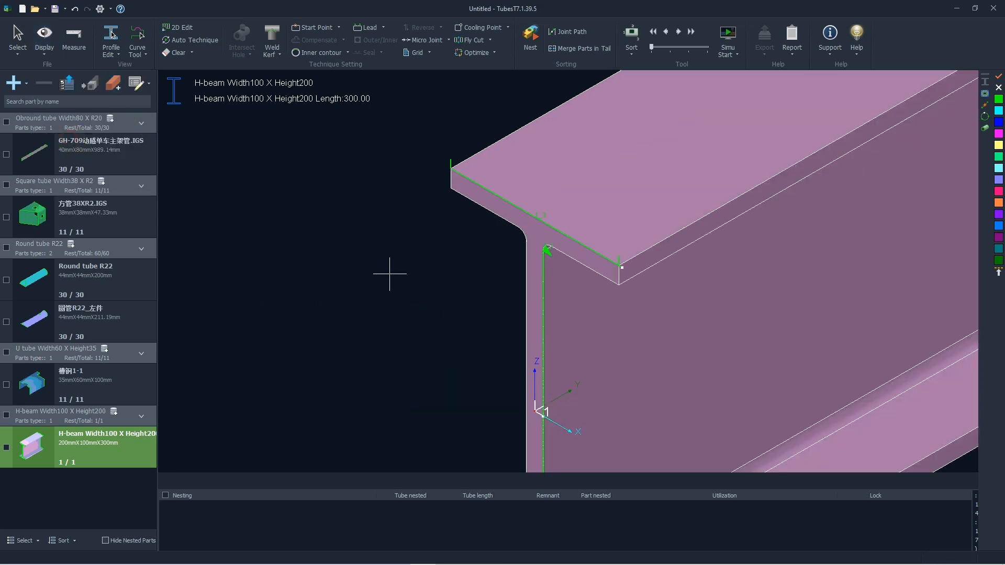
pyautogui.scroll(-1, 351, 261)
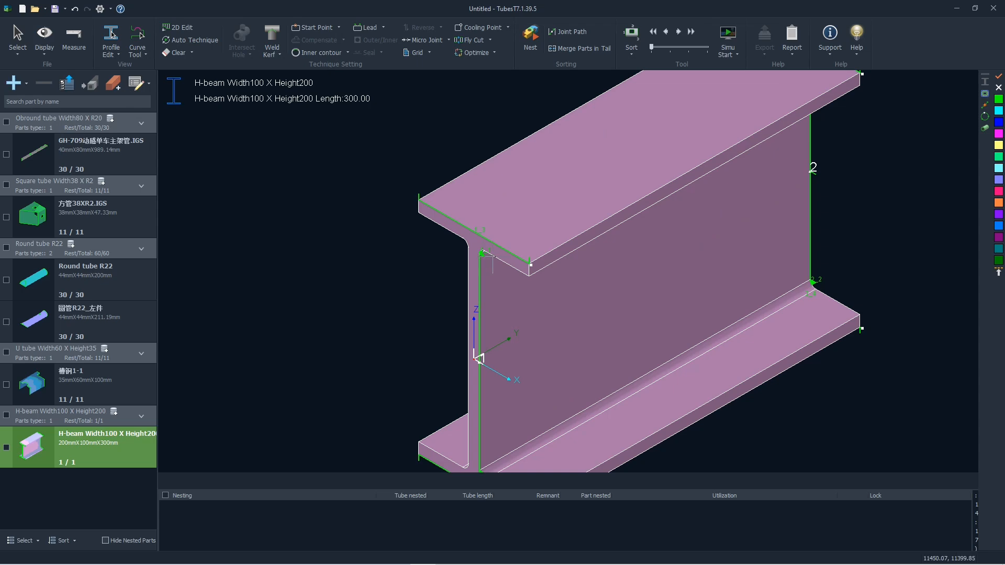
# Step: Examine the 3D cutting vectors on the H-beam's end, especially at the fillets between web and flanges
pyautogui.moveTo(515, 262); pyautogui.dragTo(426, 241, button='middle')
pyautogui.scroll(5, 421, 239)
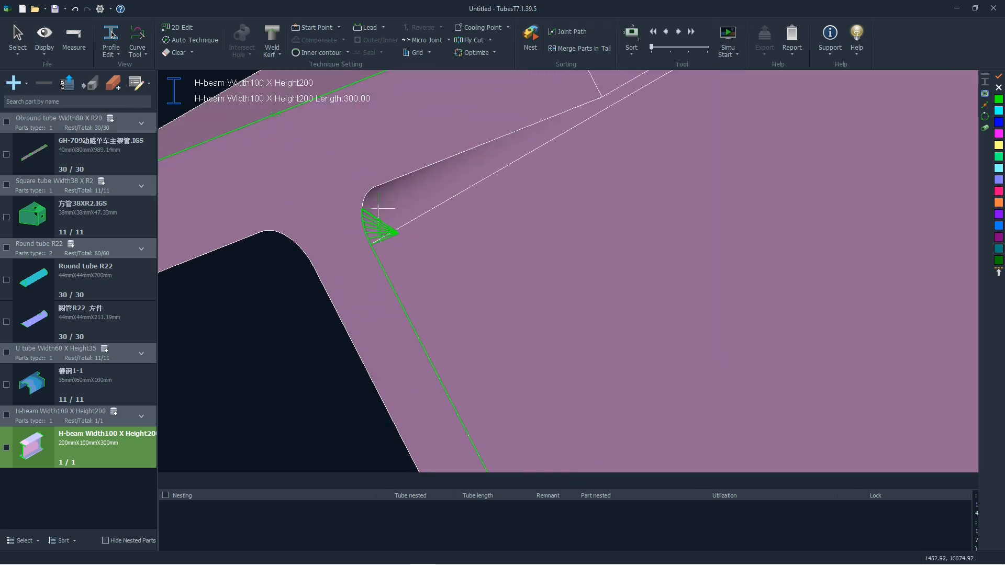
pyautogui.scroll(3, 377, 208)
pyautogui.scroll(-6, 381, 258)
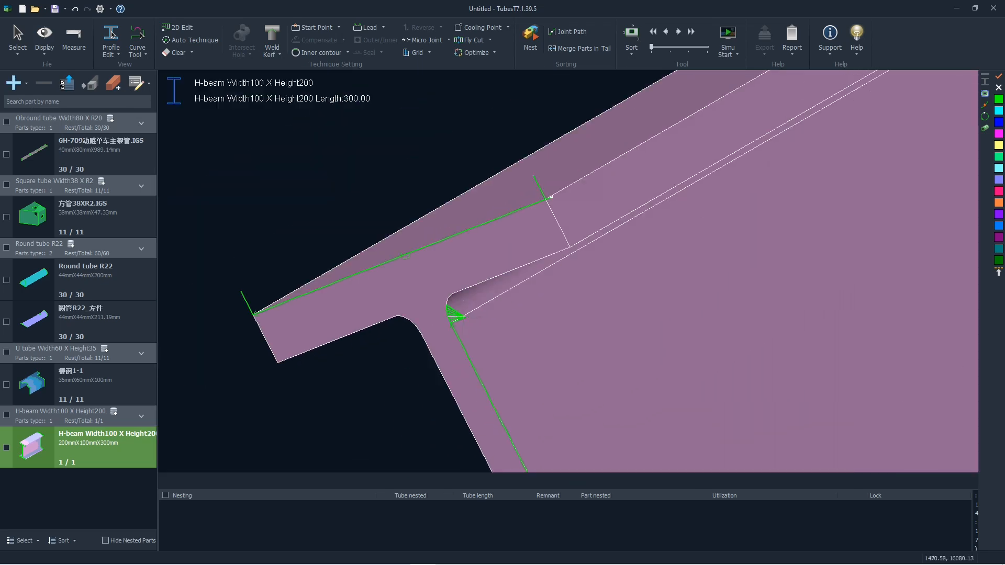
pyautogui.scroll(-3, 389, 255)
pyautogui.moveTo(398, 301); pyautogui.dragTo(397, 242, button='middle')
pyautogui.scroll(-3, 406, 298)
pyautogui.scroll(3, 432, 330)
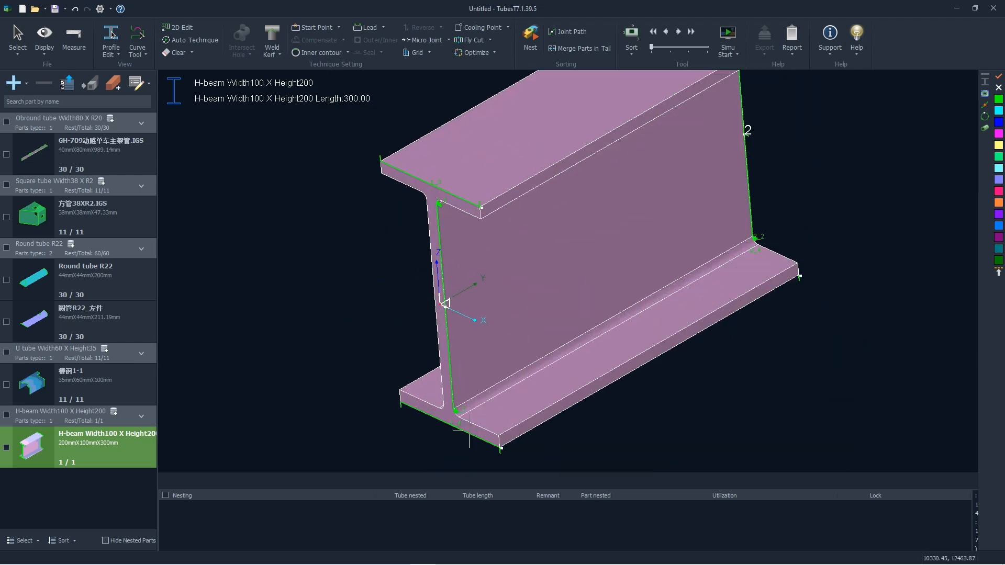
pyautogui.moveTo(468, 431); pyautogui.dragTo(460, 317, button='middle')
# Step: Start the cutting simulation of the H-beam and proceed to the 3D Vector settings
pyautogui.click(734, 55)
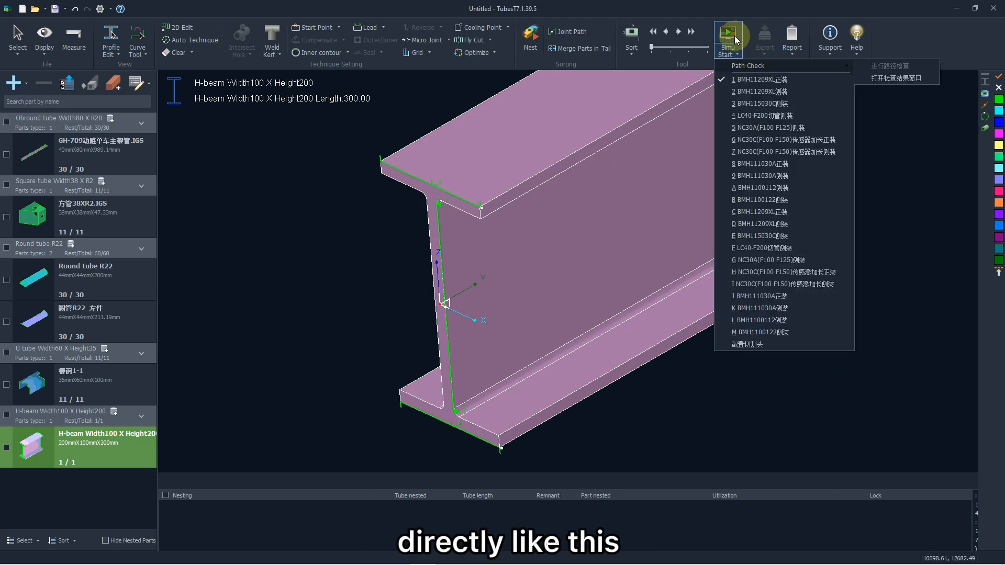
pyautogui.click(735, 40)
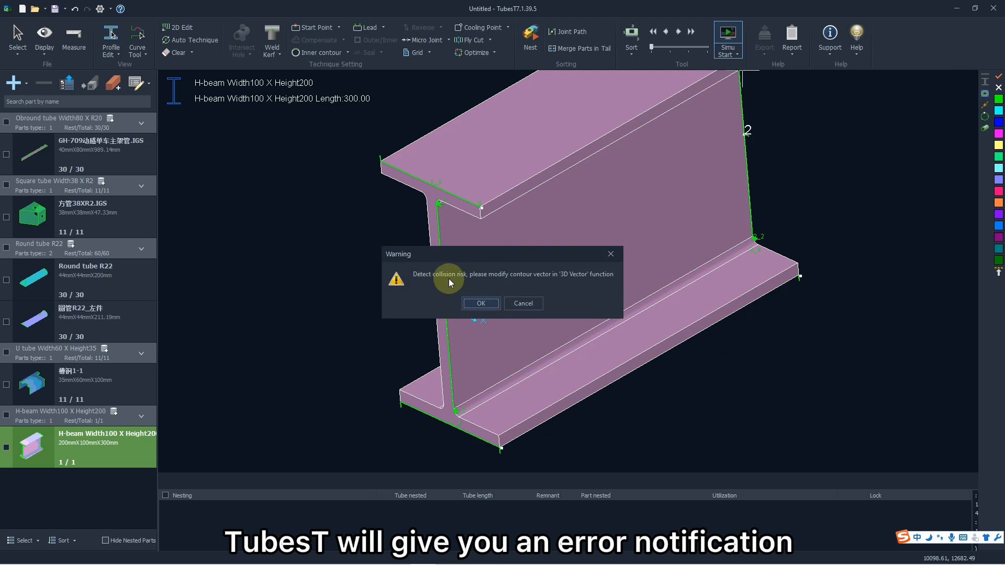
pyautogui.click(481, 304)
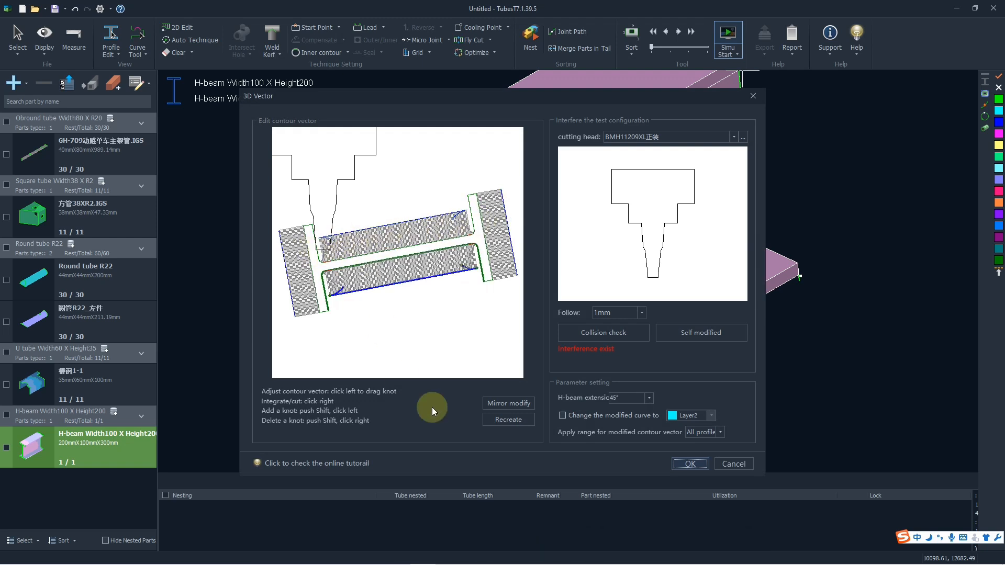
# Step: Run the collision check for the H-beam, correct its contour vectors with Self modified, and apply the result
pyautogui.click(601, 335)
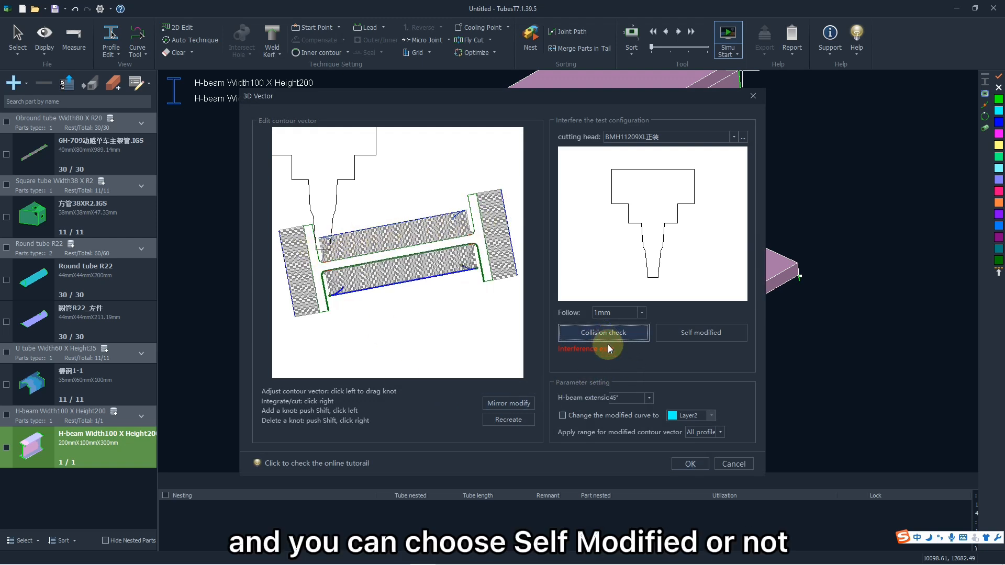
pyautogui.click(679, 335)
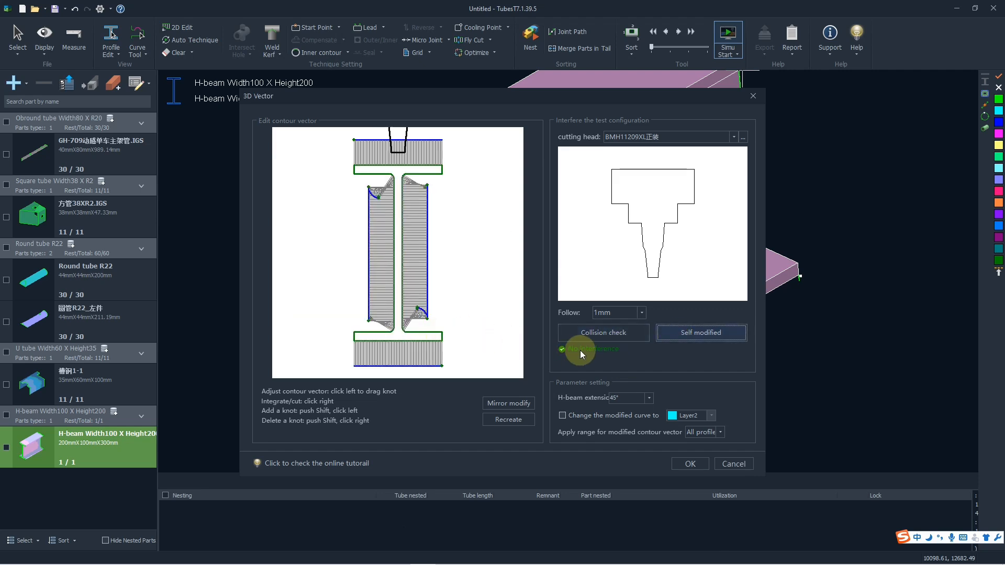
pyautogui.click(683, 463)
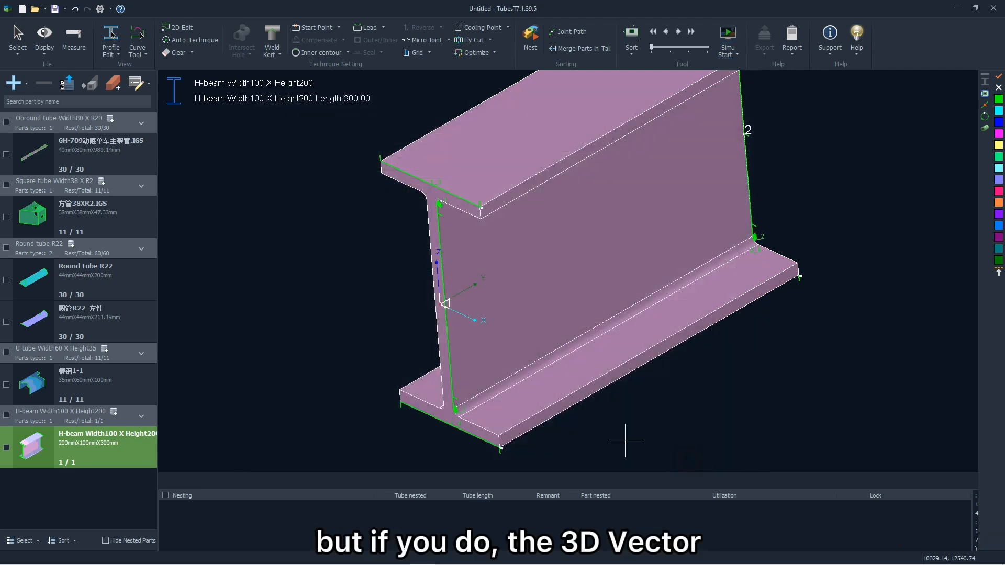
pyautogui.scroll(3, 439, 205)
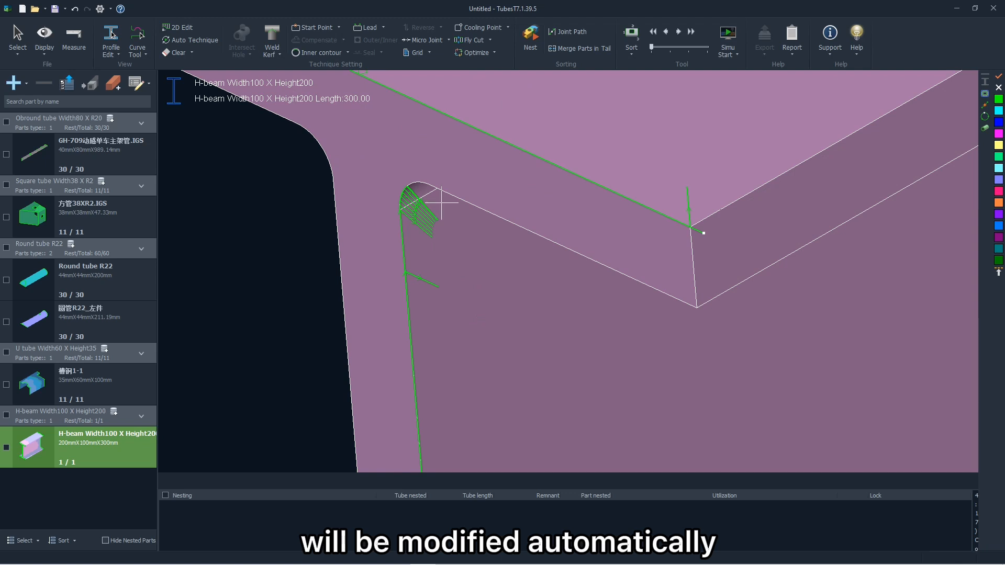
pyautogui.scroll(-2, 439, 212)
pyautogui.scroll(-3, 413, 262)
pyautogui.scroll(-2, 398, 293)
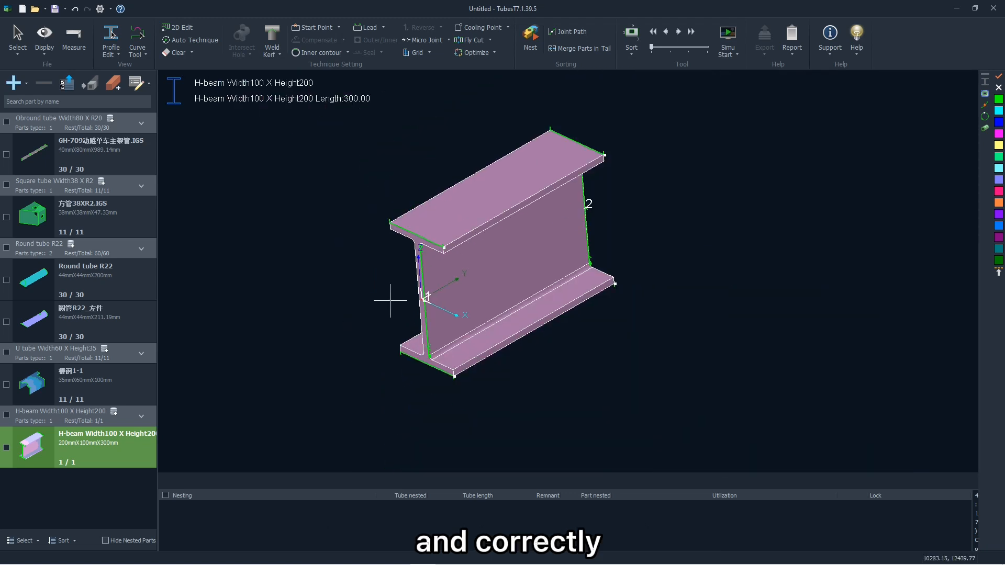
pyautogui.scroll(-1, 426, 295)
pyautogui.scroll(3, 474, 283)
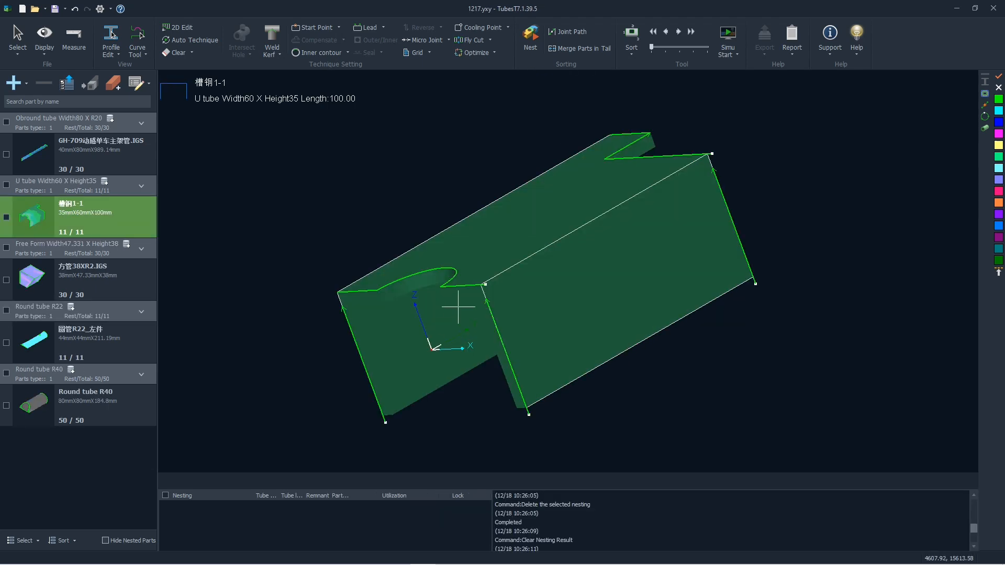
# Step: Start automatic nesting for all parts and set the tube length of the Free Form section to 6000 mm
pyautogui.moveTo(422, 218); pyautogui.dragTo(457, 264, button='middle')
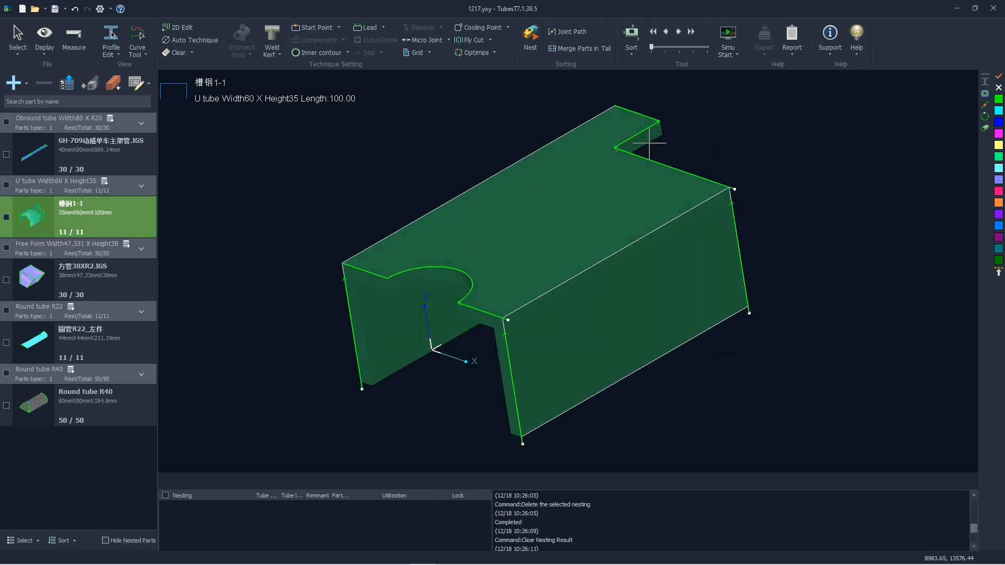
pyautogui.click(531, 40)
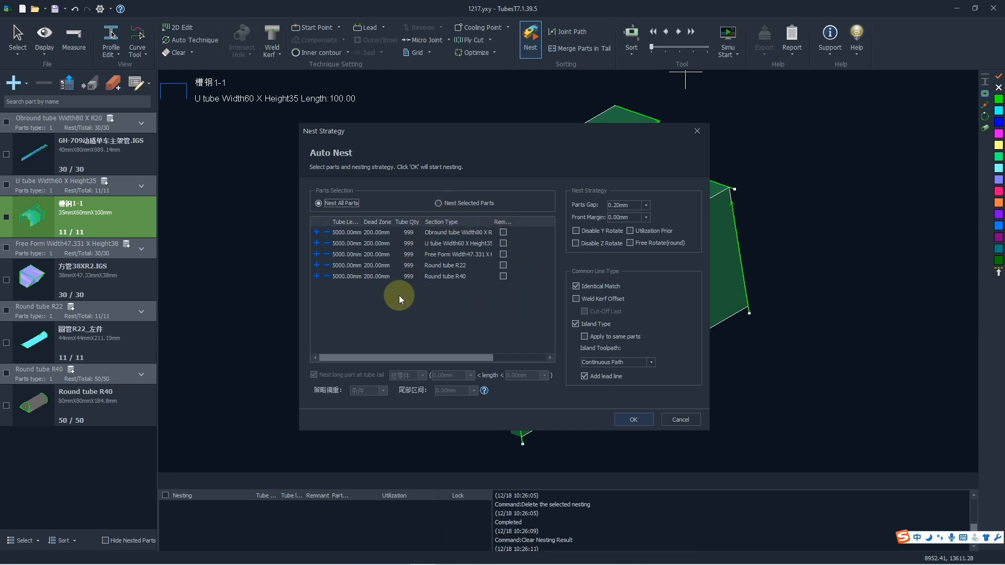
pyautogui.doubleClick(344, 243)
pyautogui.doubleClick(348, 257)
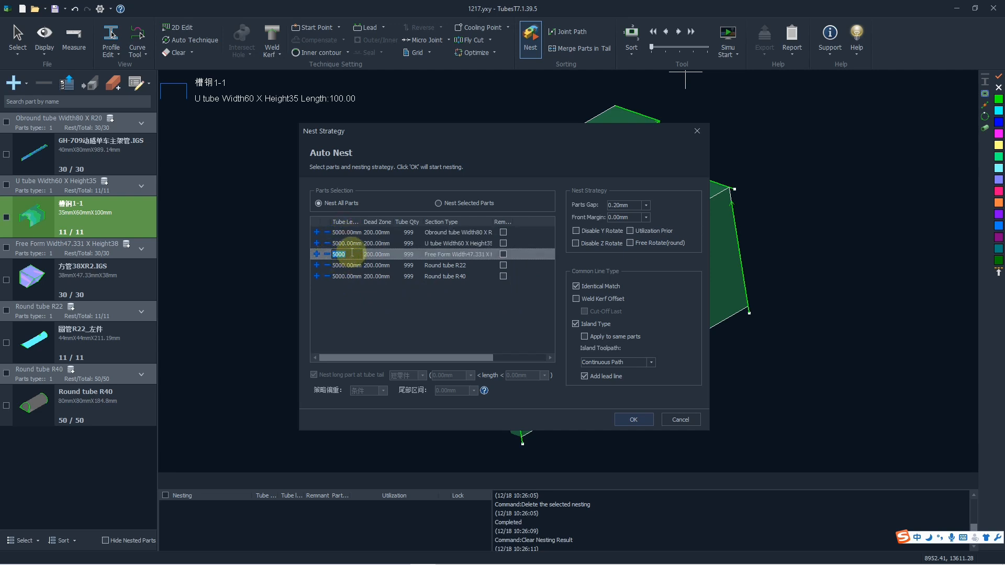
pyautogui.write('6000')
pyautogui.press('Return')
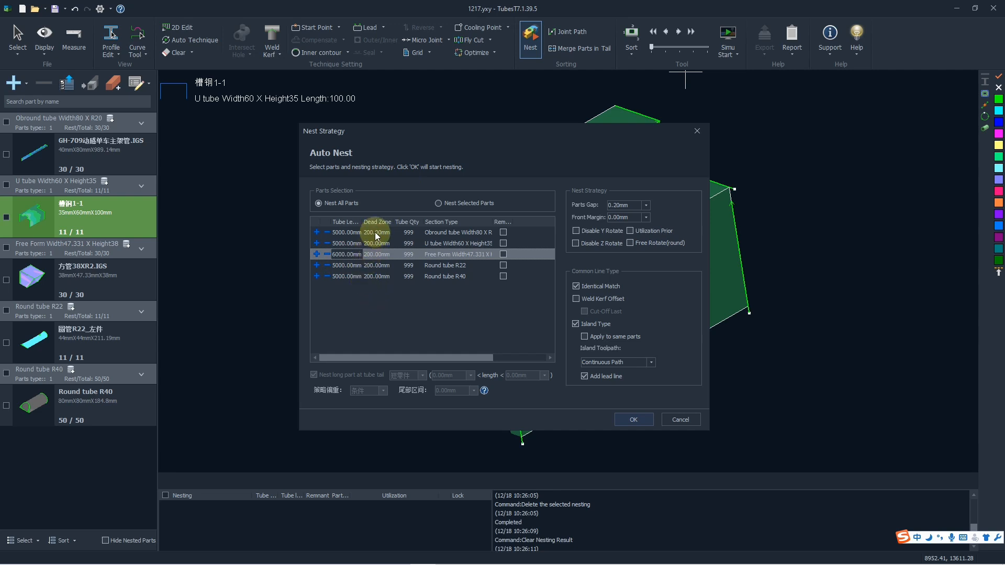
# Step: Examine the dead zone, tube quantity and section type entries in the nesting tube list
pyautogui.click(376, 233)
pyautogui.click(369, 231)
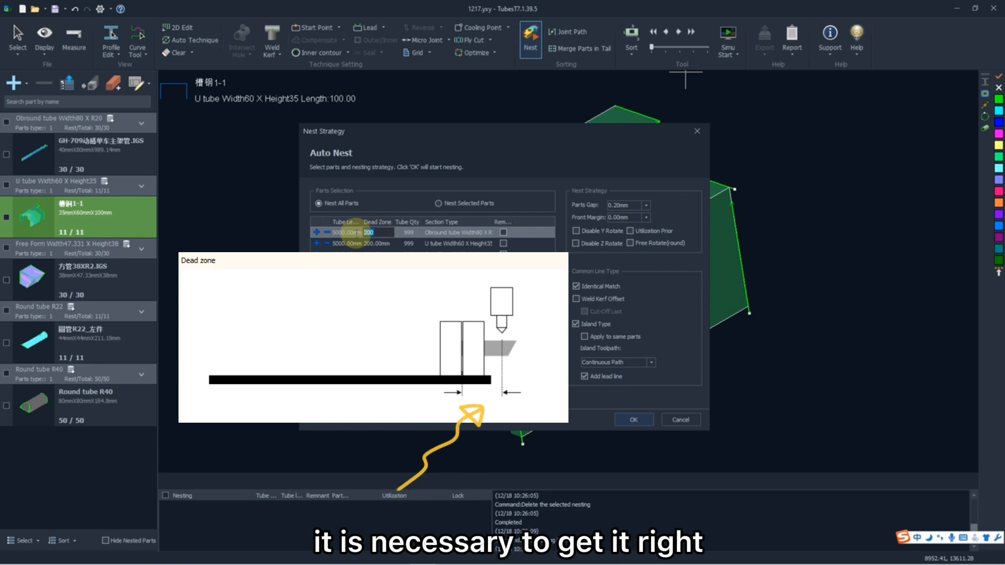
pyautogui.doubleClick(373, 244)
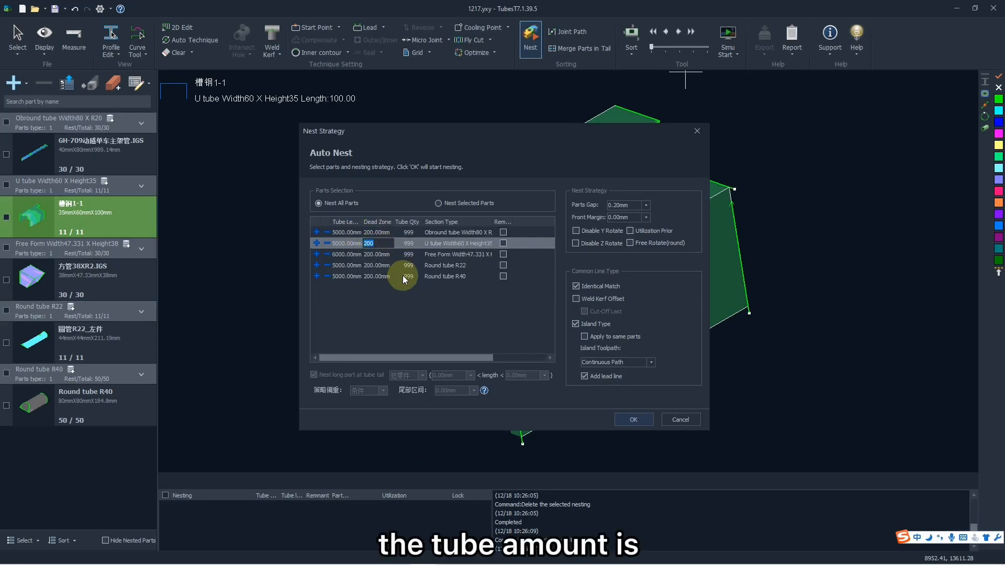
pyautogui.click(411, 232)
pyautogui.click(411, 233)
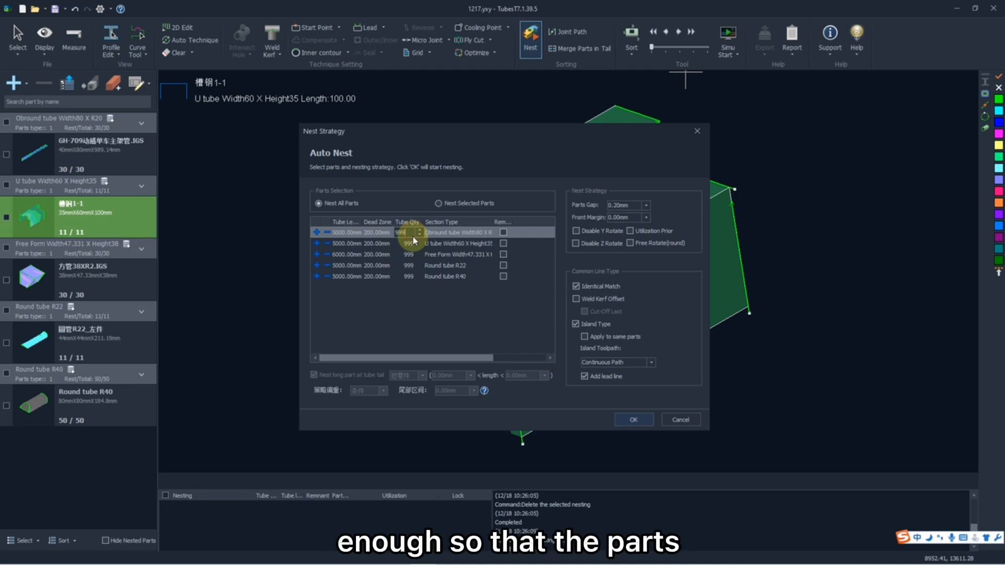
pyautogui.click(407, 231)
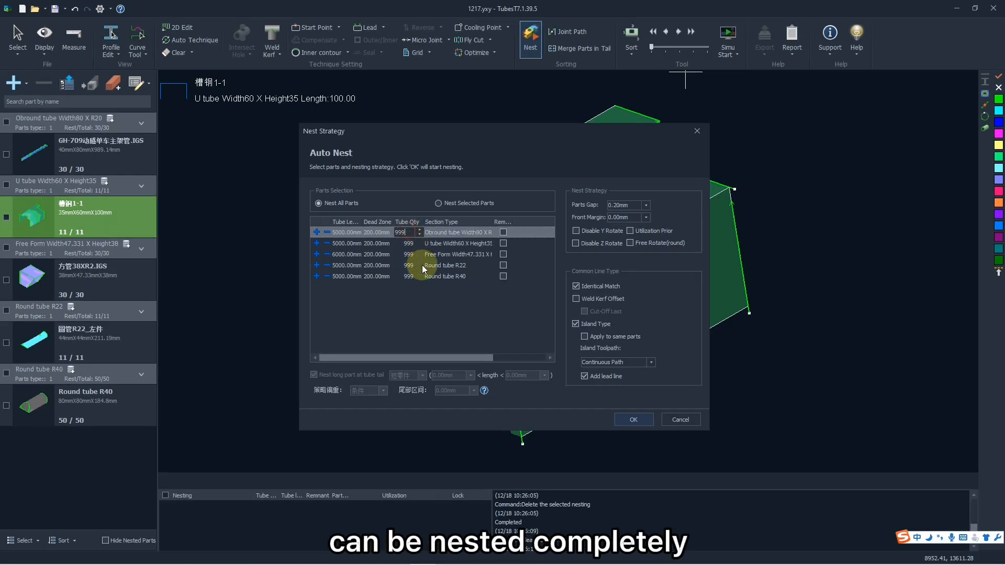
pyautogui.click(450, 234)
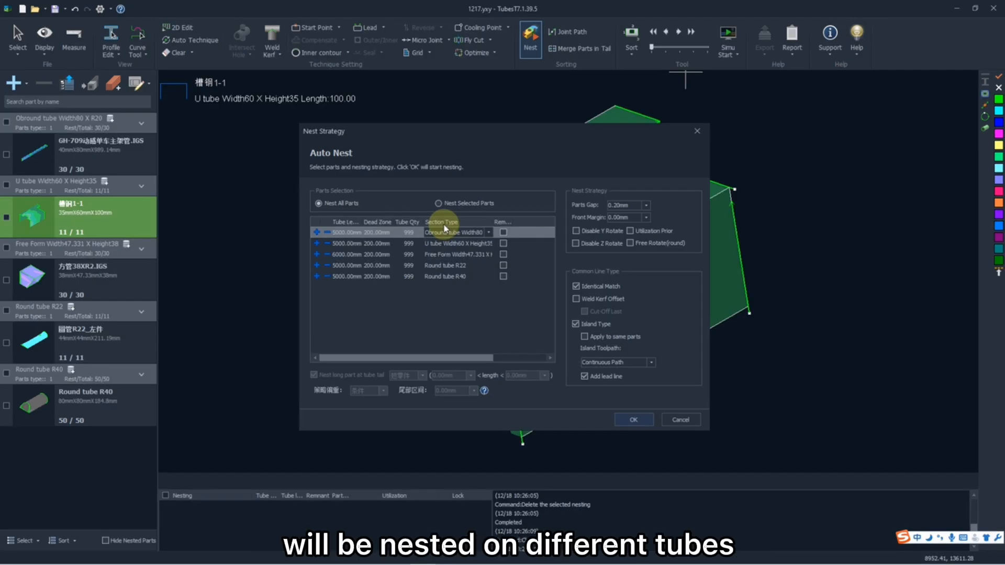
pyautogui.click(444, 225)
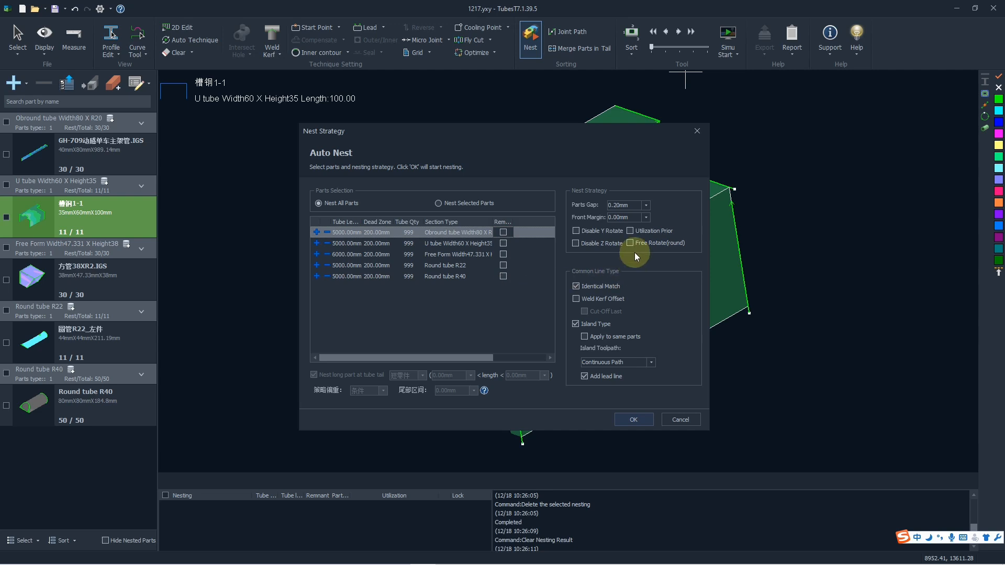
# Step: Set the parts gap to 2 mm and run the automatic nesting
pyautogui.click(628, 204)
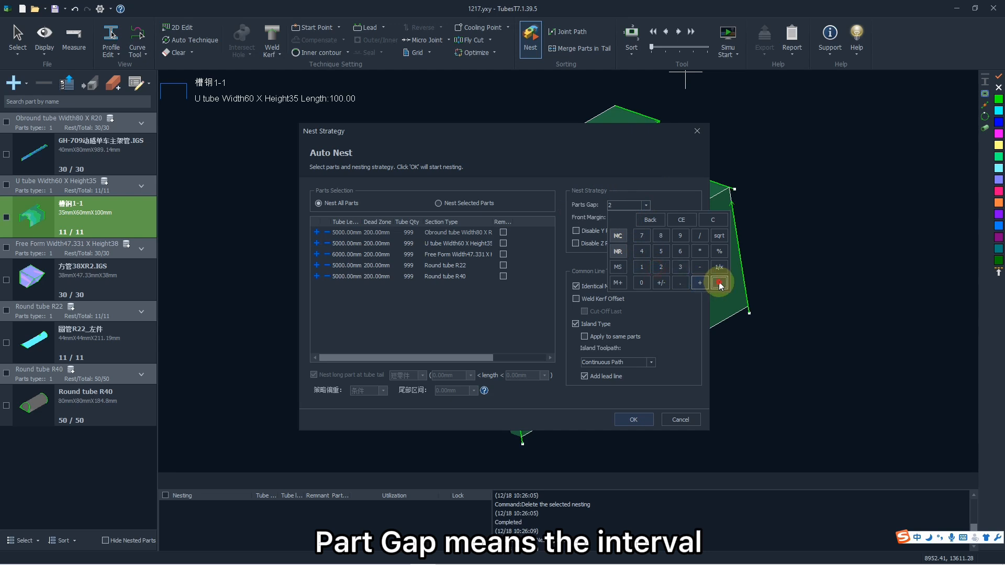
pyautogui.click(718, 282)
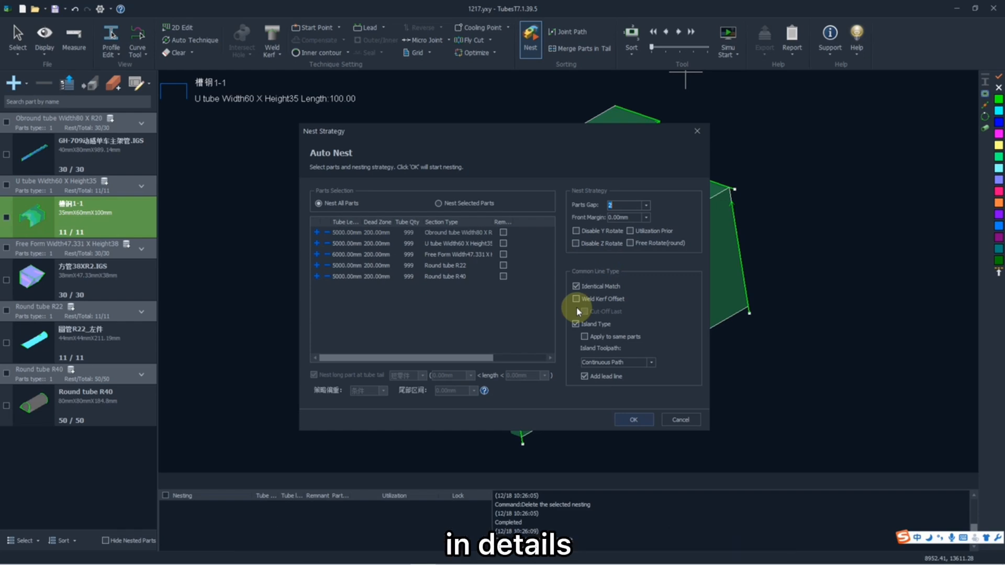
pyautogui.click(624, 419)
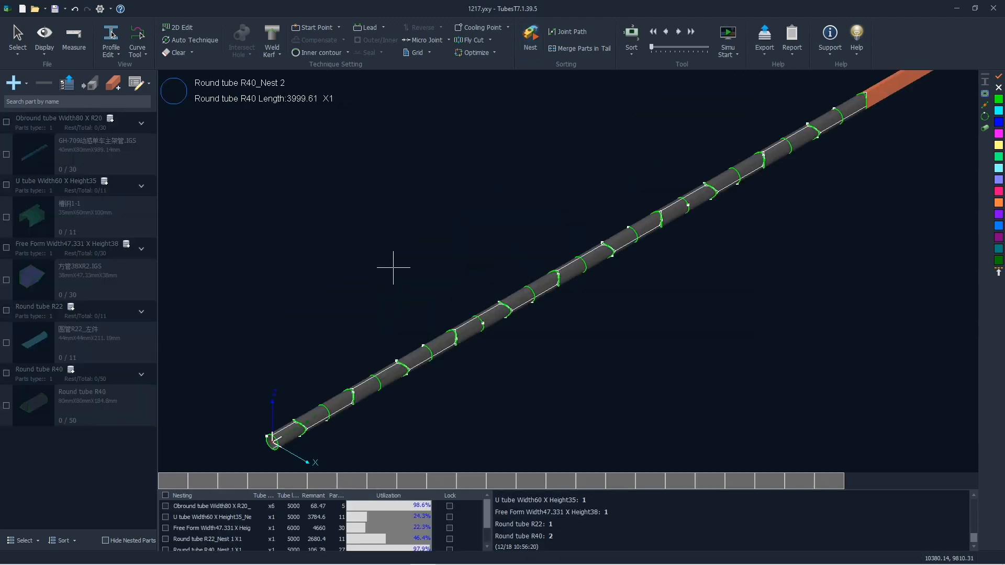
# Step: Examine the spacing between neighbouring parts on the second Round tube R40 nest
pyautogui.scroll(5, 397, 257)
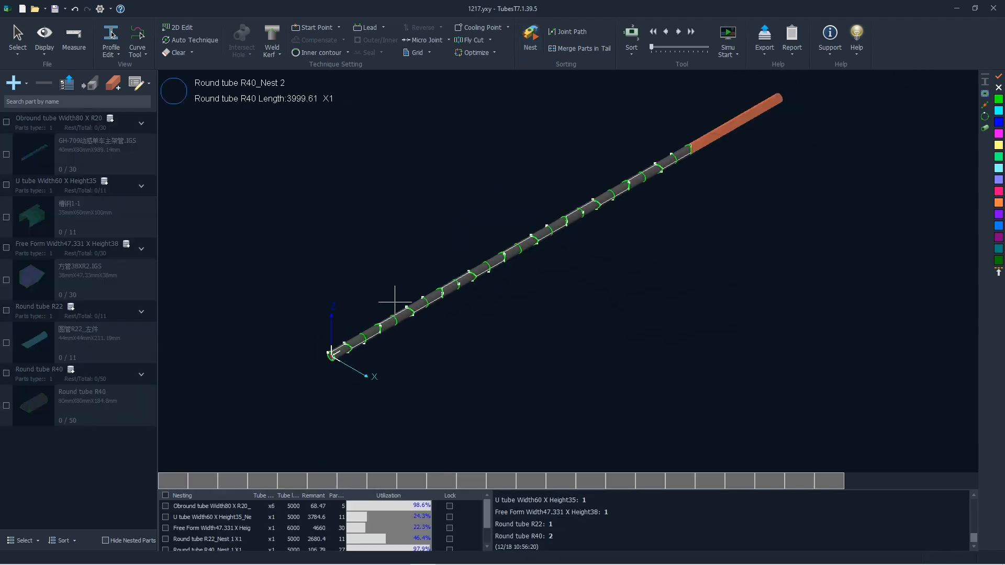
pyautogui.scroll(3, 287, 360)
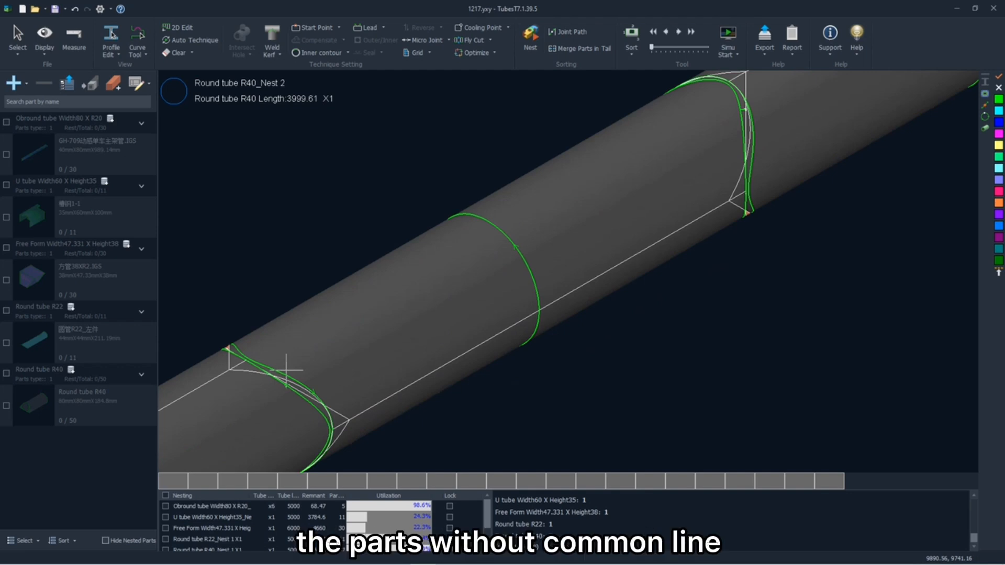
pyautogui.scroll(-2, 287, 369)
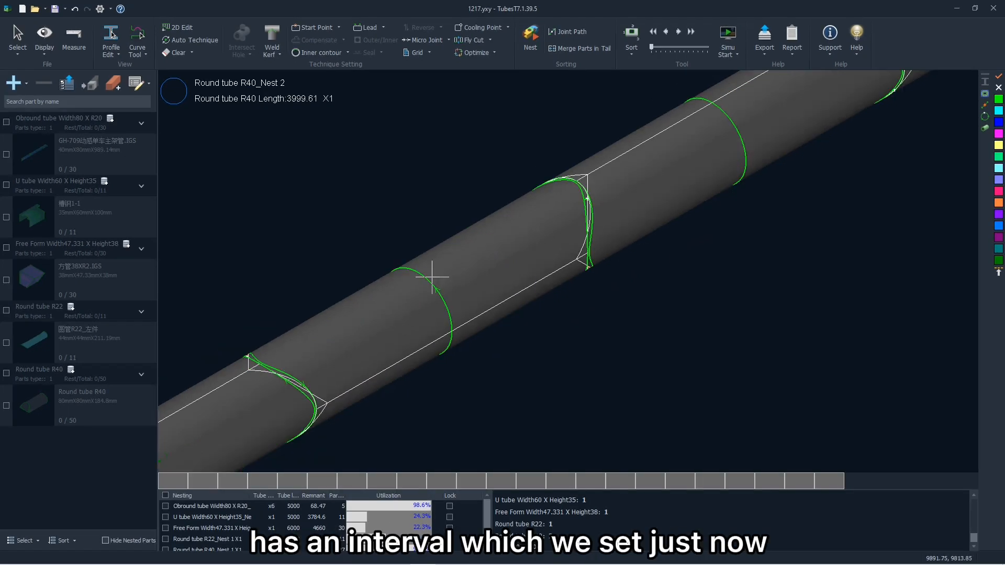
pyautogui.scroll(-3, 433, 277)
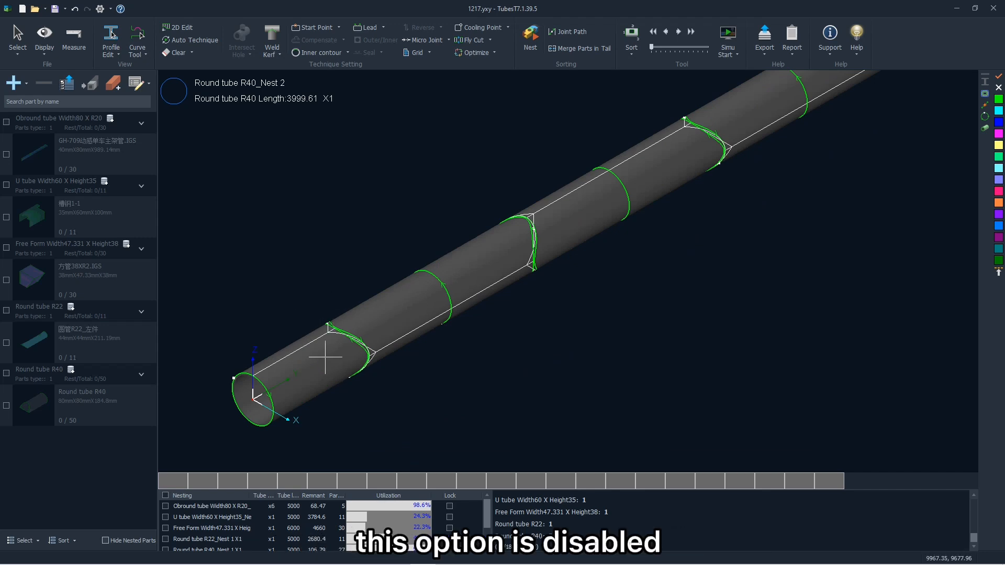
# Step: View the nesting results for the obround tube, U tube, free form tube and Round tube R22, checking how the parts are arranged
pyautogui.click(273, 507)
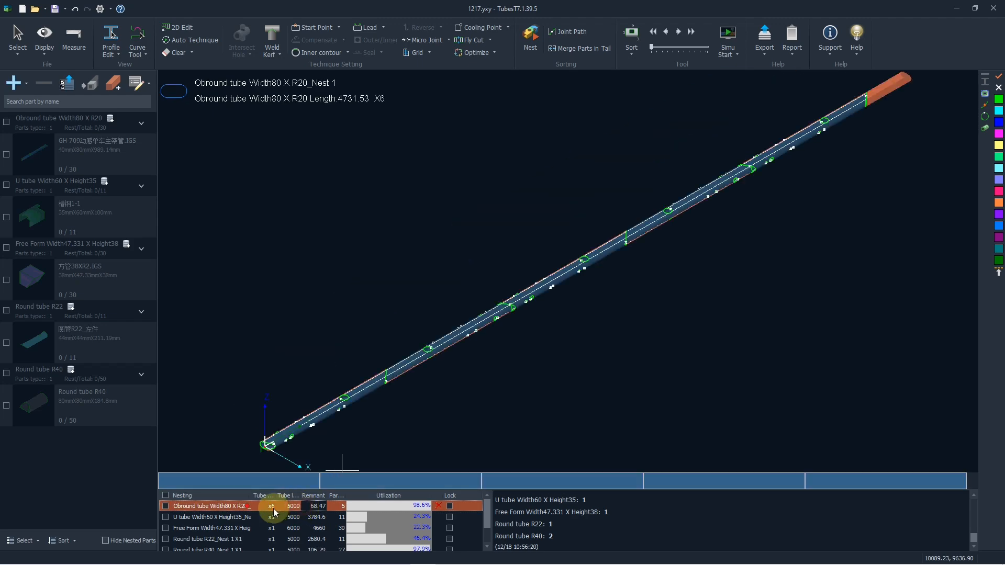
pyautogui.click(272, 517)
pyautogui.click(271, 528)
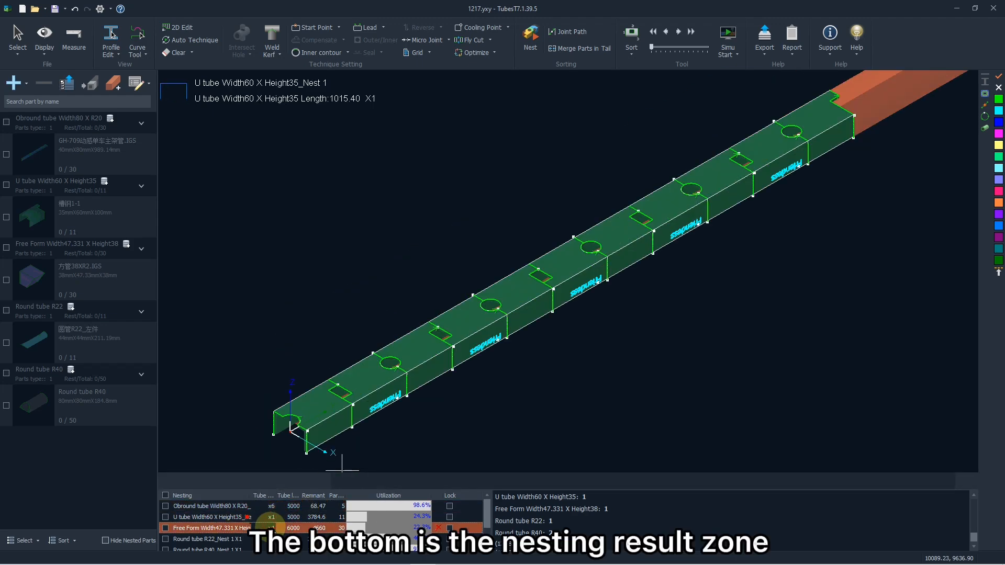
pyautogui.click(271, 517)
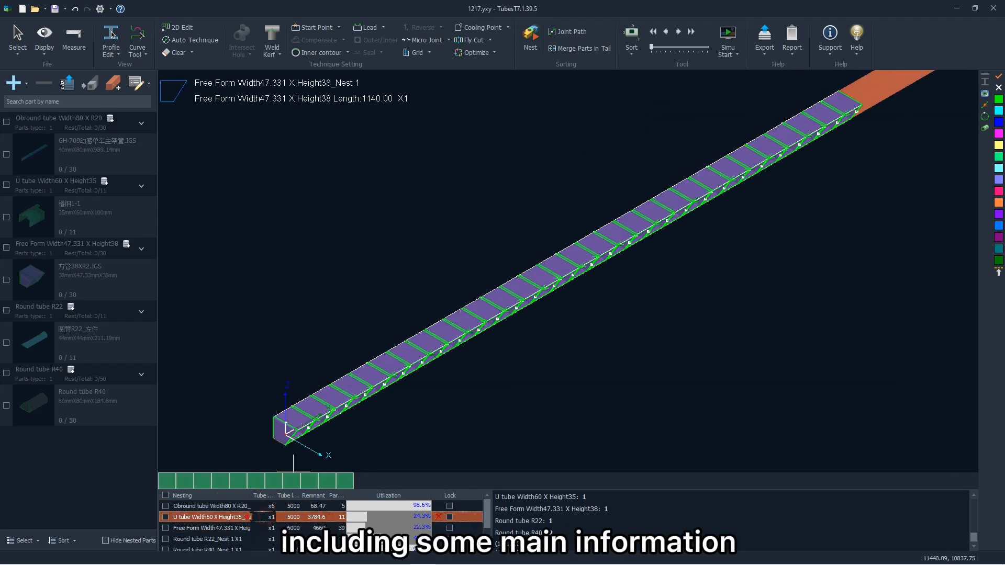
pyautogui.scroll(-2, 345, 331)
pyautogui.scroll(5, 351, 352)
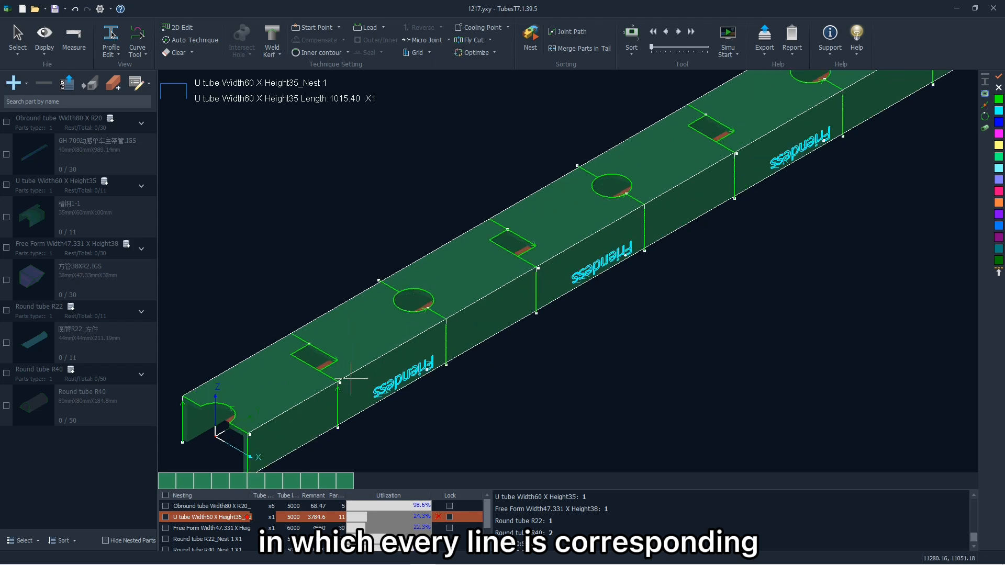
pyautogui.scroll(-1, 351, 378)
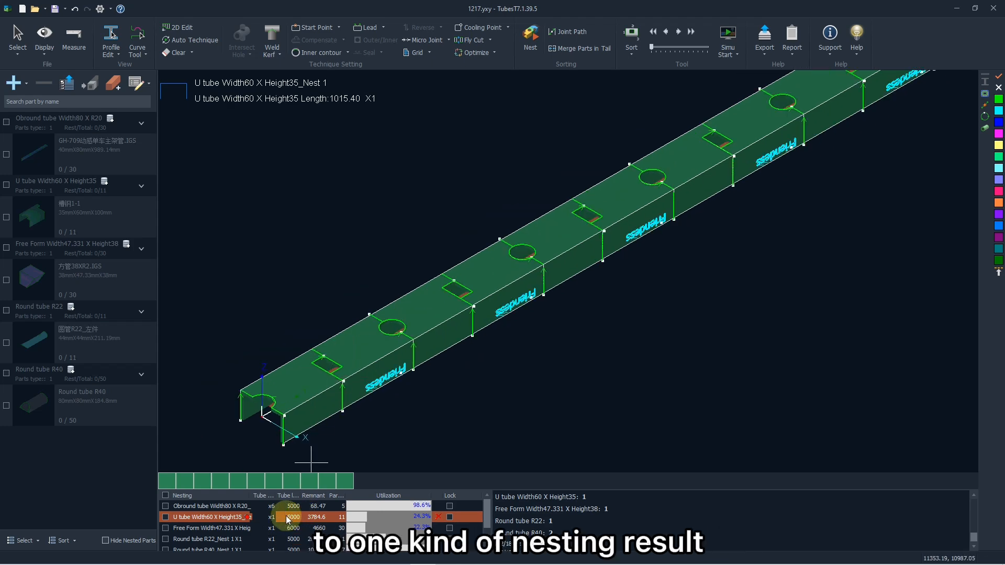
pyautogui.click(256, 539)
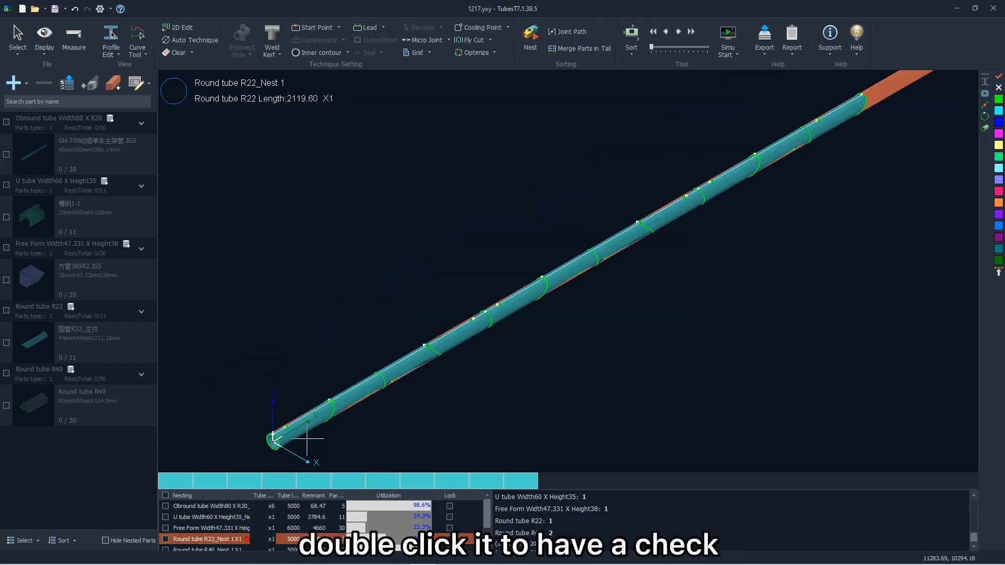
pyautogui.scroll(2, 321, 390)
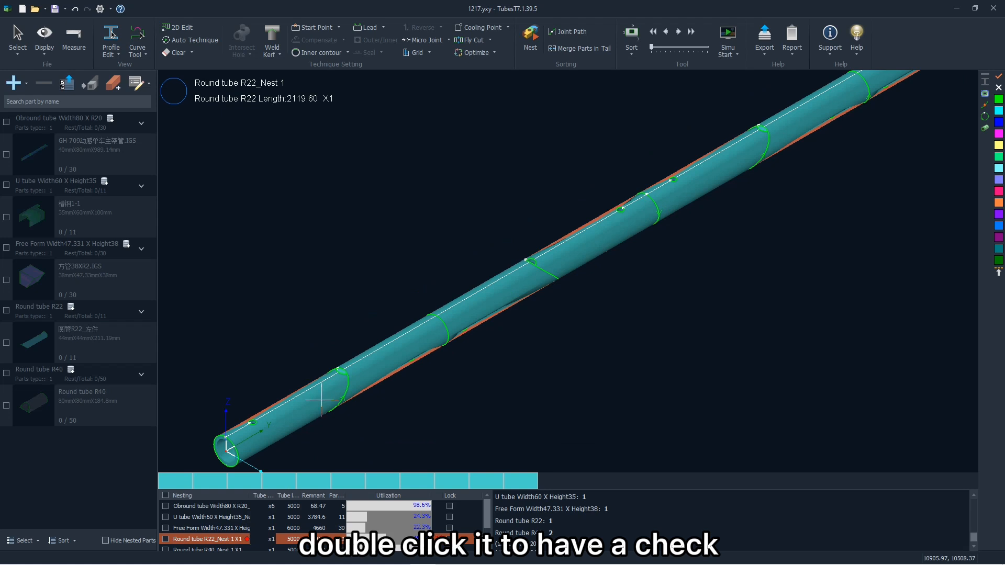
# Step: Check the obround tube nest's name and result details, plus the U tube and free form nest entries
pyautogui.click(222, 506)
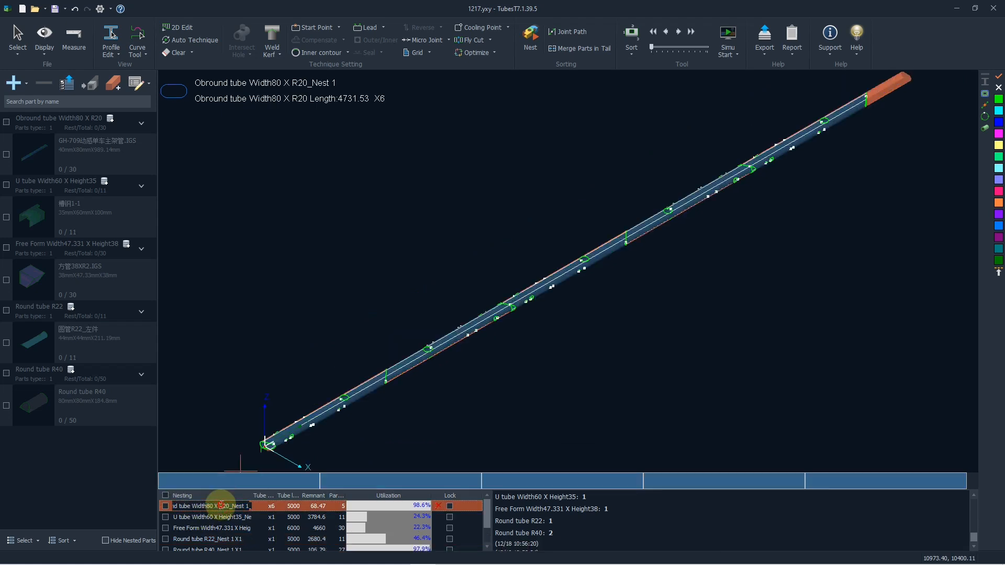
pyautogui.moveTo(231, 506); pyautogui.dragTo(168, 508)
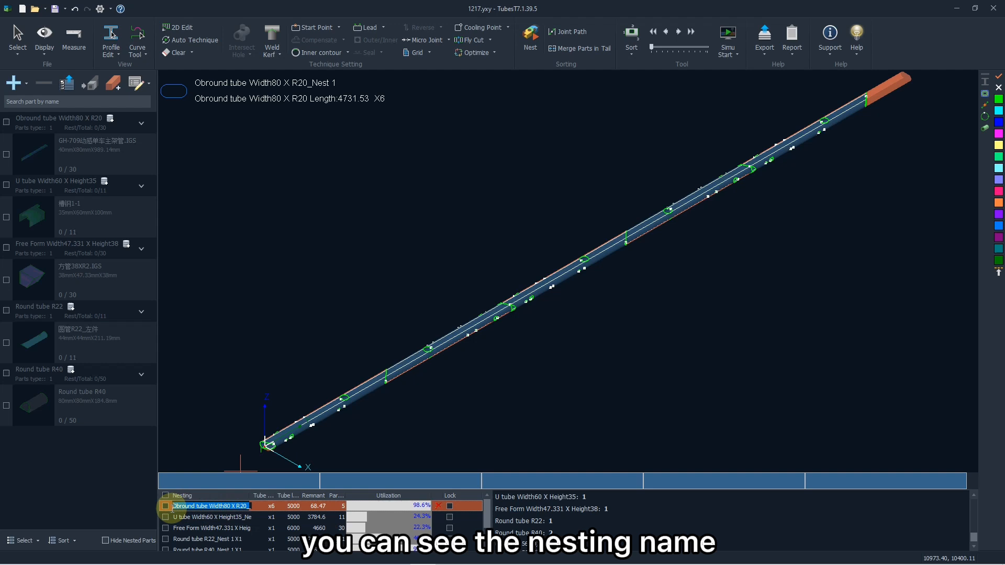
pyautogui.click(208, 507)
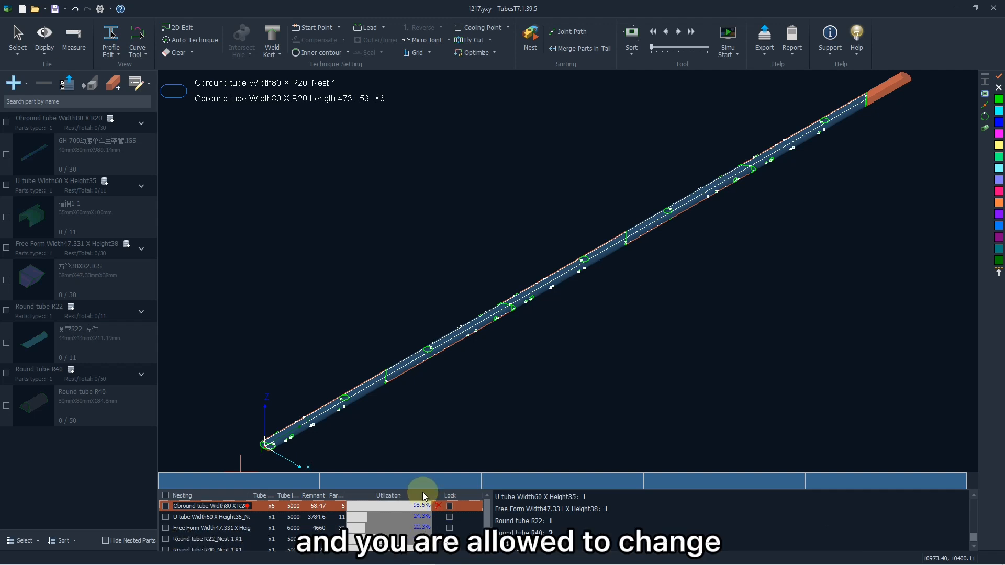
pyautogui.click(287, 517)
pyautogui.click(277, 529)
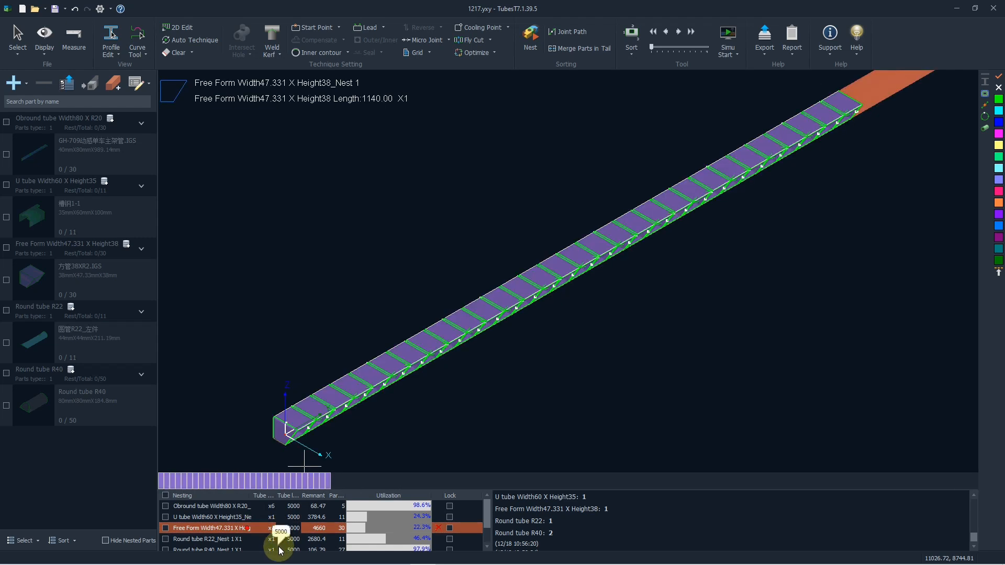
# Step: Open the first Round tube R40 nest and move its first part one position back along the tube
pyautogui.click(280, 549)
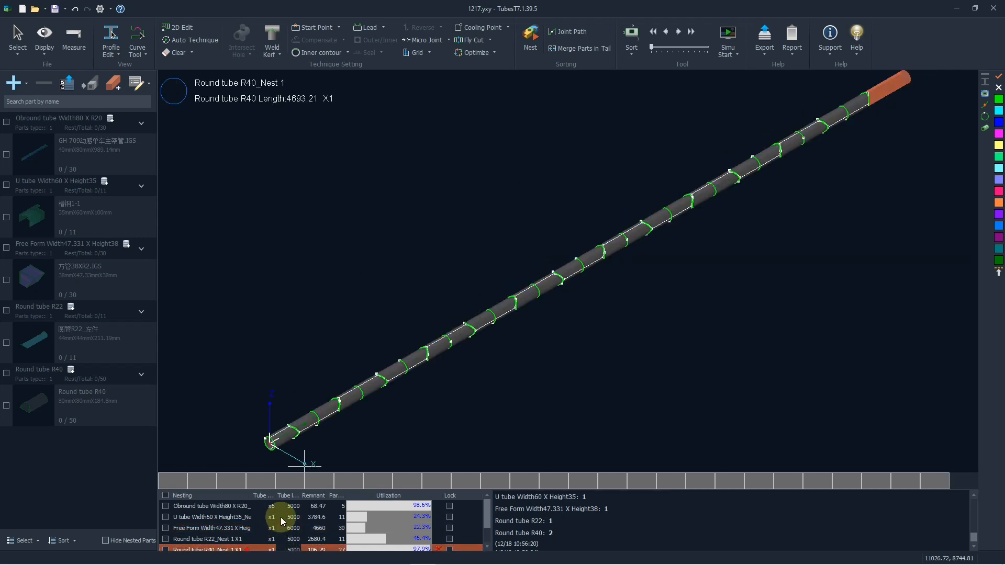
pyautogui.scroll(-3, 352, 433)
pyautogui.scroll(5, 365, 397)
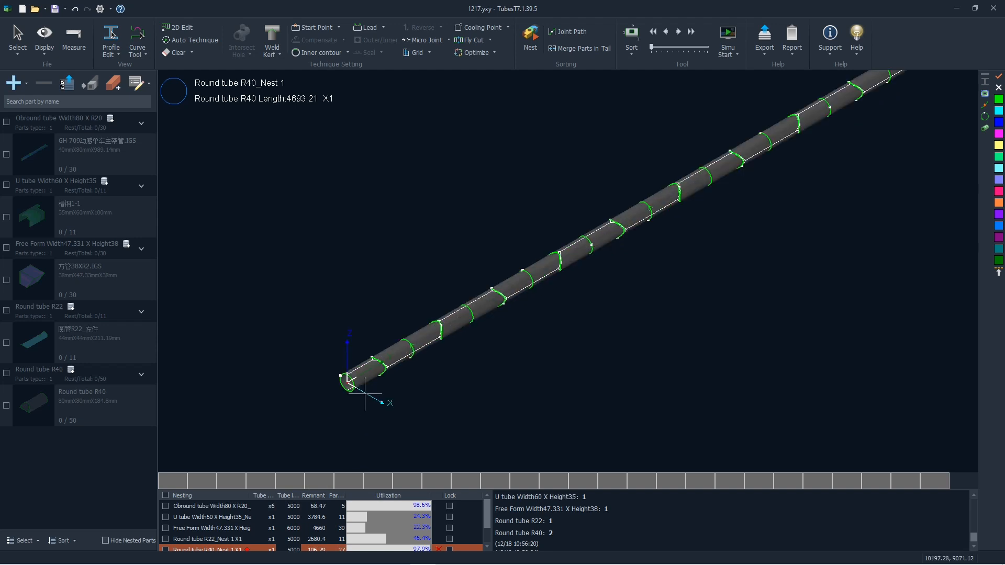
pyautogui.scroll(5, 379, 372)
pyautogui.click(398, 345)
pyautogui.click(339, 381)
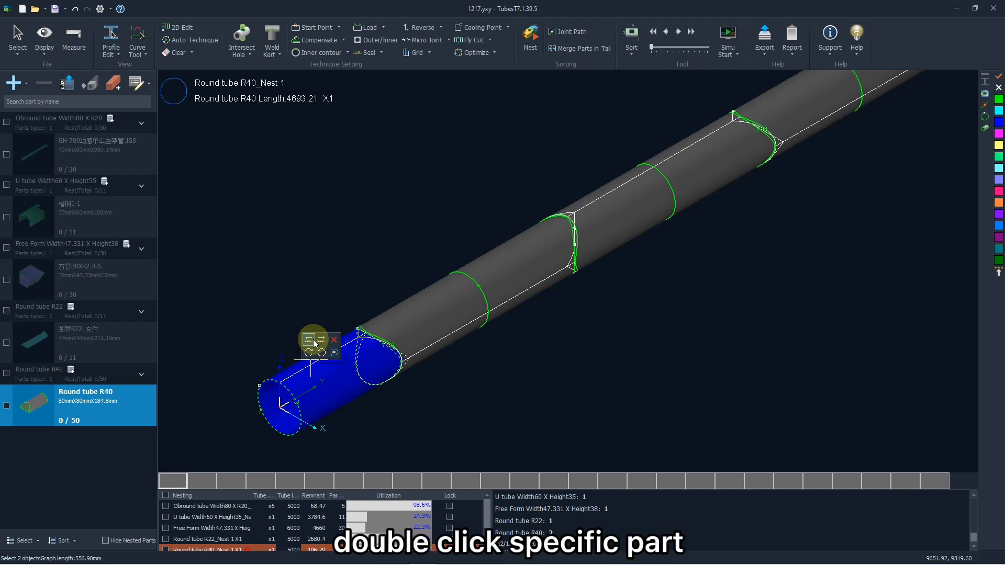
pyautogui.click(313, 343)
pyautogui.click(324, 340)
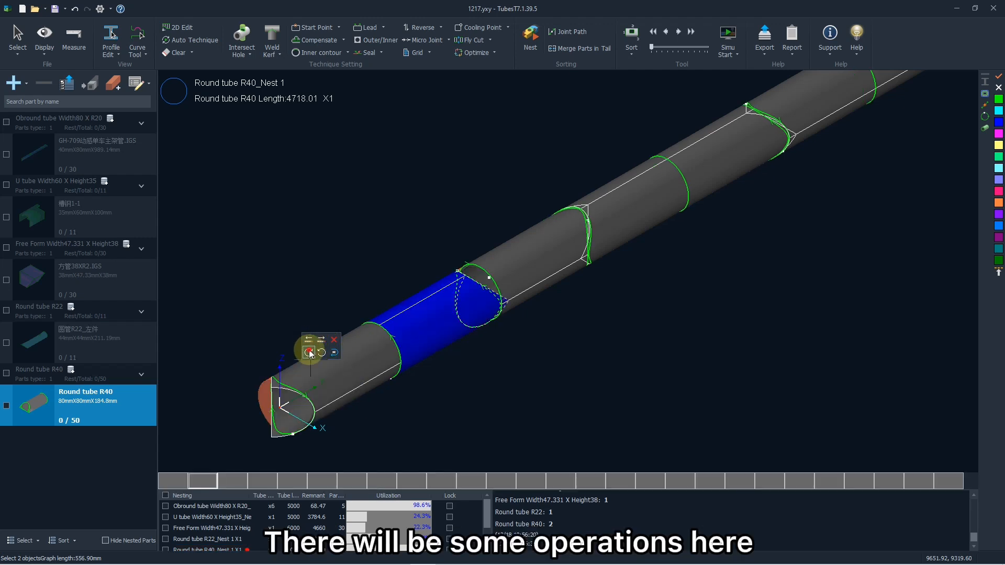
# Step: Rotate the moved Round tube R40 part clockwise and counterclockwise within the nest to adjust its orientation
pyautogui.click(310, 352)
pyautogui.click(309, 353)
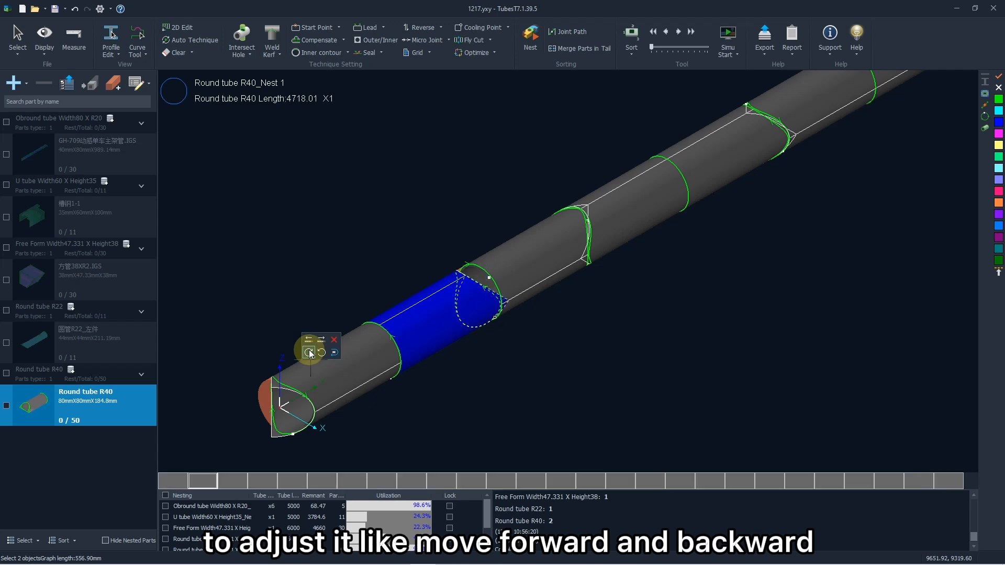
pyautogui.click(309, 353)
pyautogui.click(309, 353)
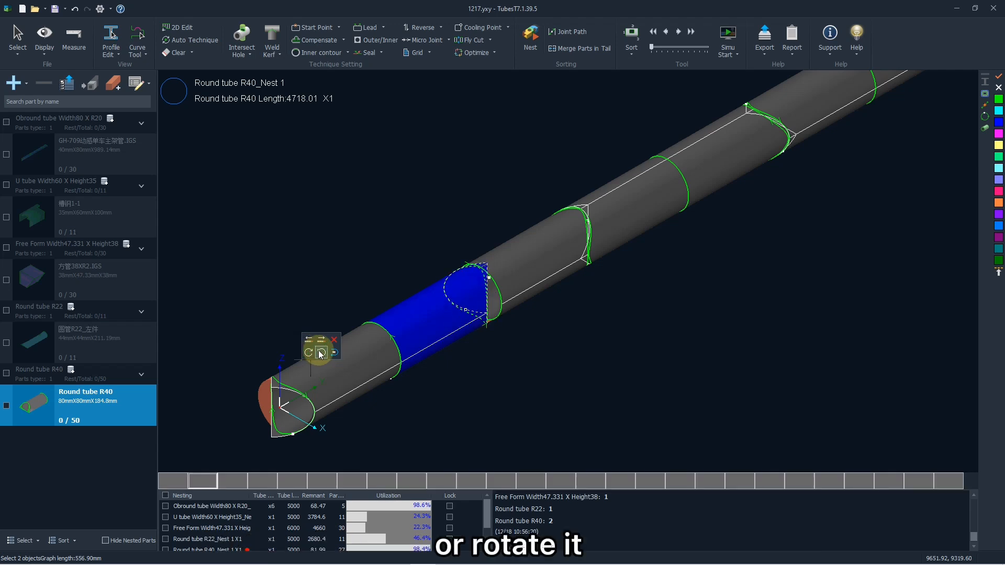
pyautogui.click(321, 354)
pyautogui.click(322, 341)
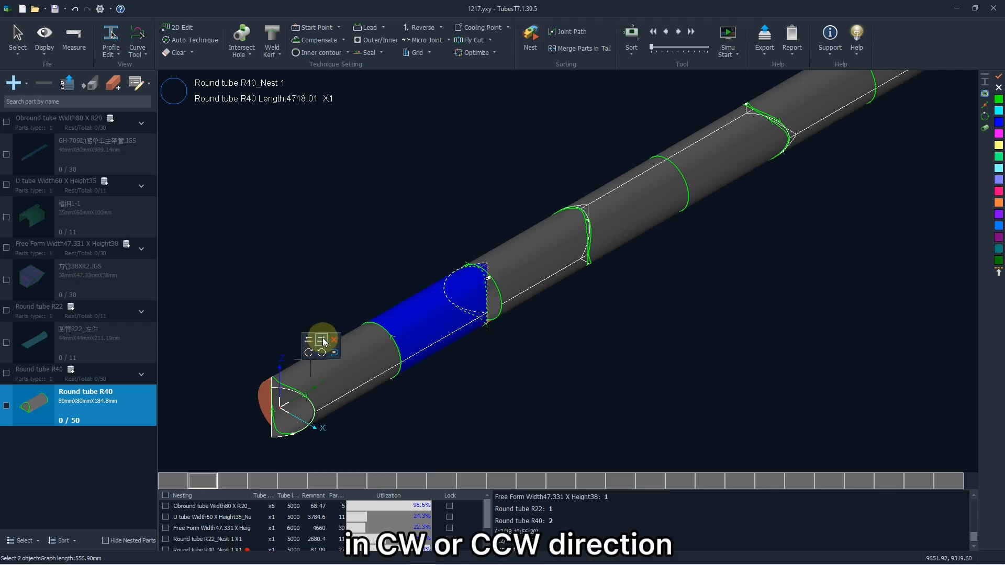
# Step: Move the selected Round tube R40 part one position further back along the tube and sort the cutting paths along the Y axis
pyautogui.click(323, 341)
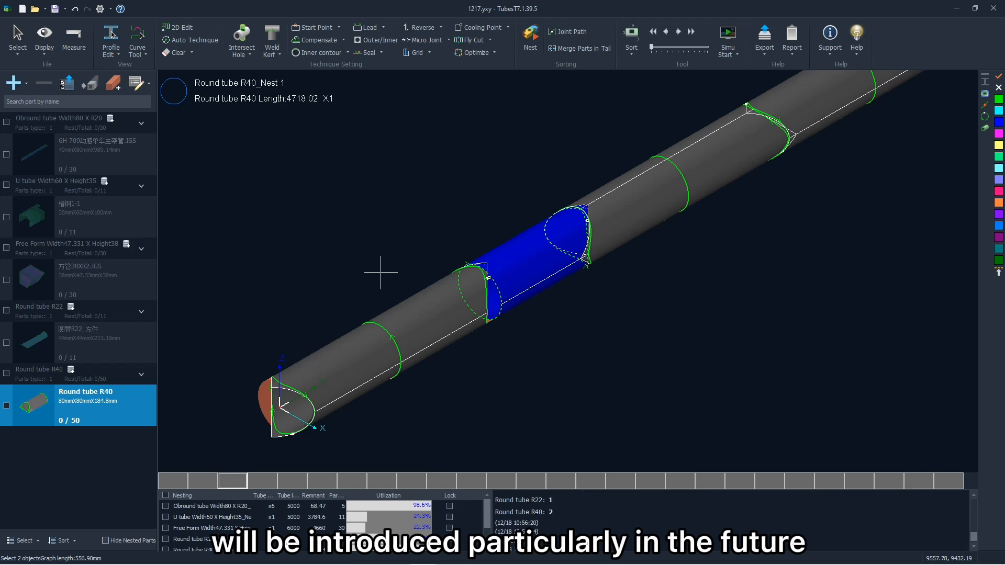
pyautogui.scroll(-2, 381, 273)
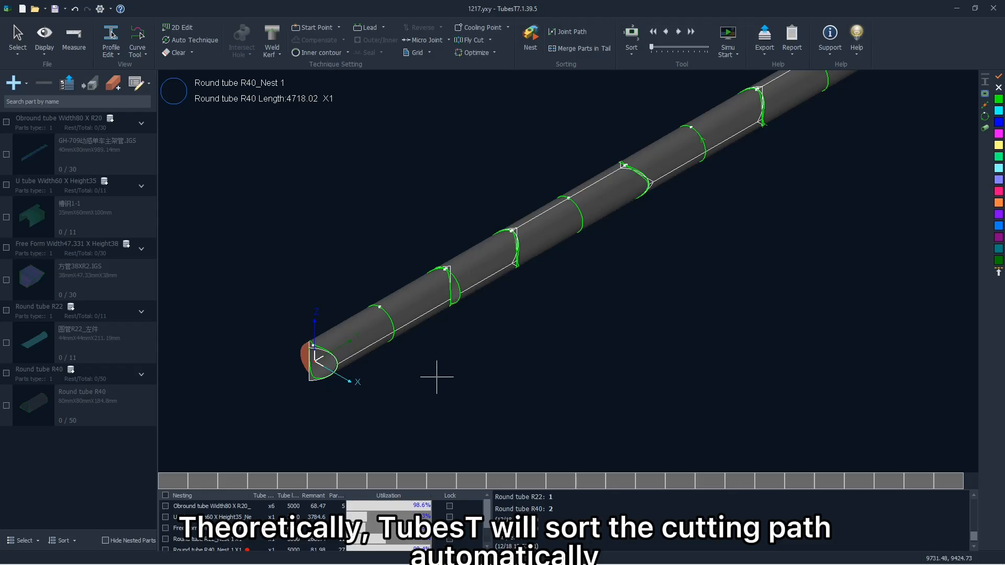
pyautogui.click(631, 49)
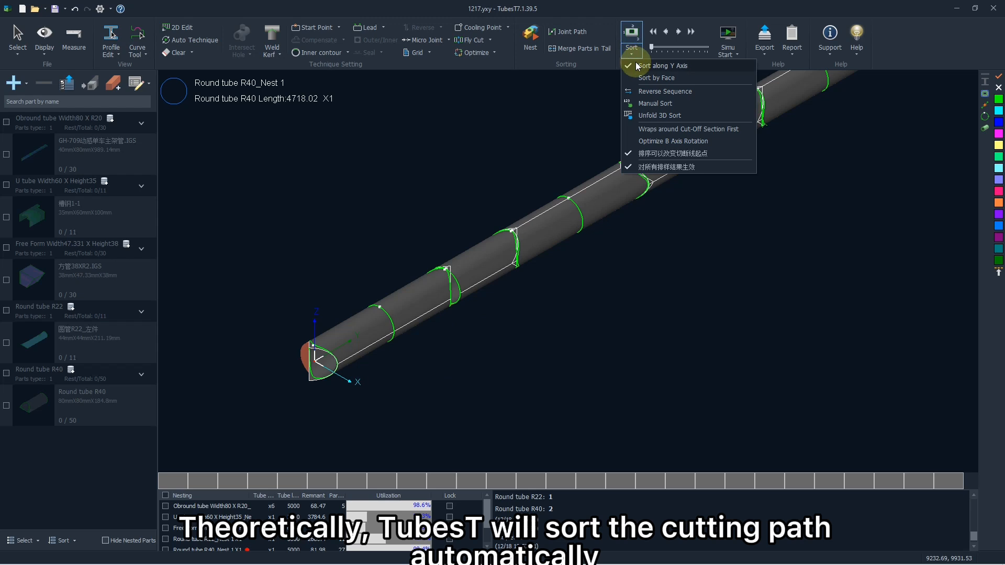
pyautogui.click(689, 64)
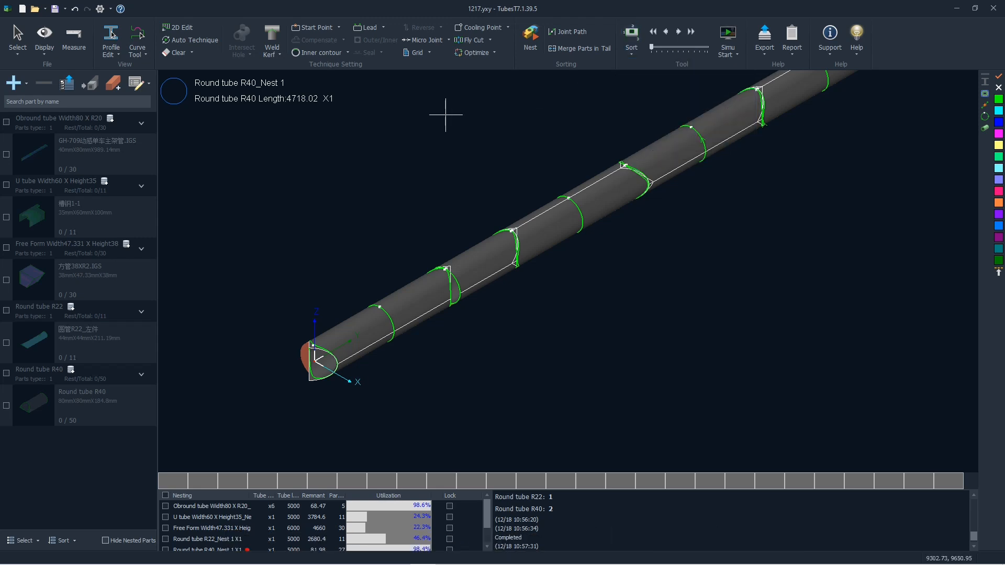
# Step: Display the cutting sequence numbers on the Round tube R40 nest and check the order of the first paths
pyautogui.click(44, 36)
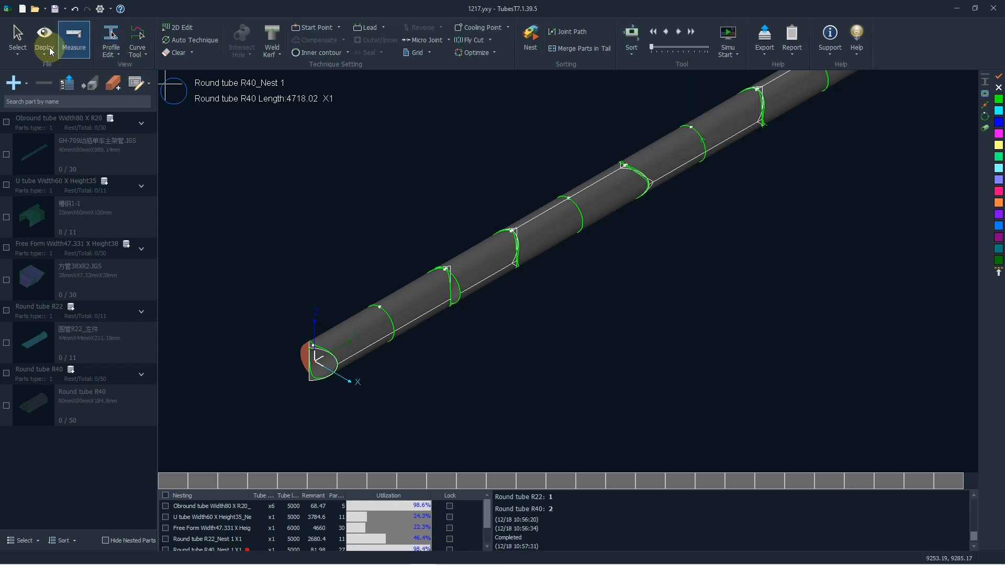
pyautogui.click(93, 109)
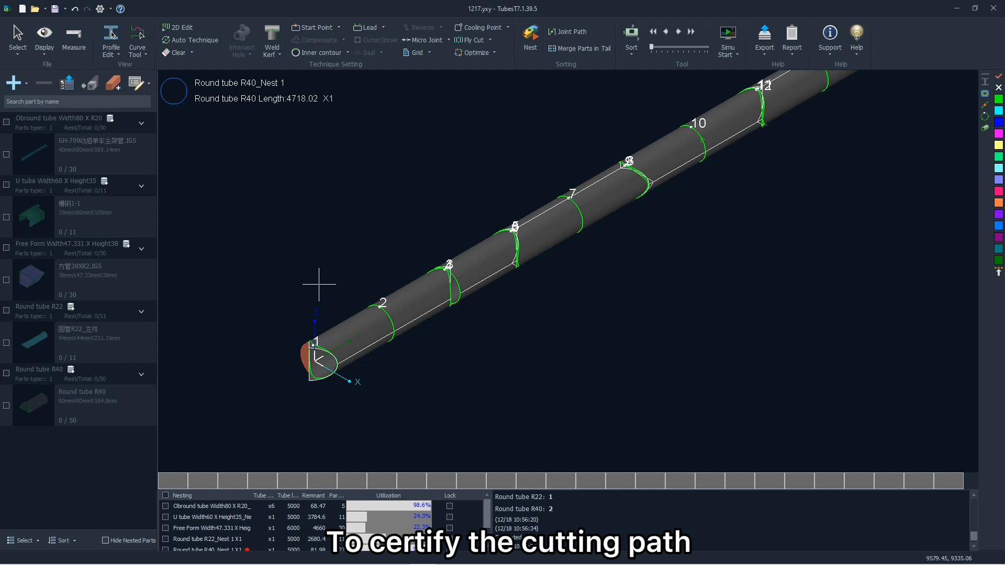
pyautogui.scroll(-2, 319, 285)
pyautogui.scroll(6, 331, 303)
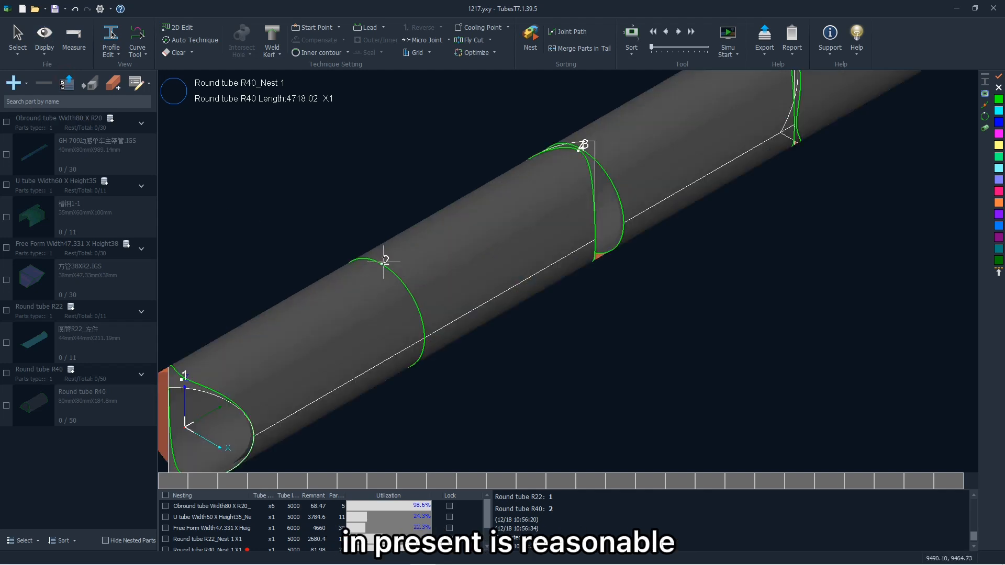
pyautogui.scroll(-2, 340, 285)
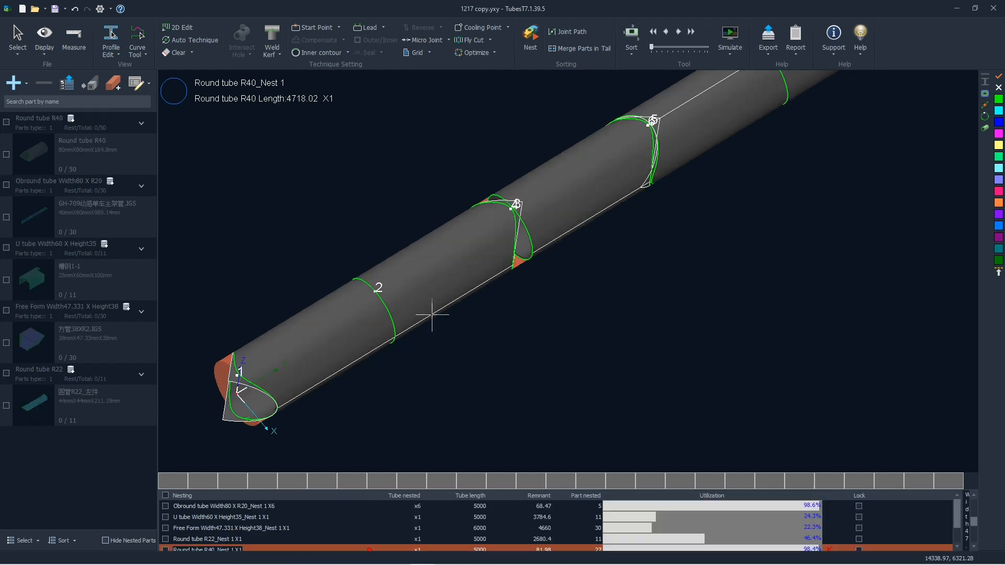
# Step: Step forward path by path through the first cuts of the R40 nest, then step back to verify their order
pyautogui.click(677, 35)
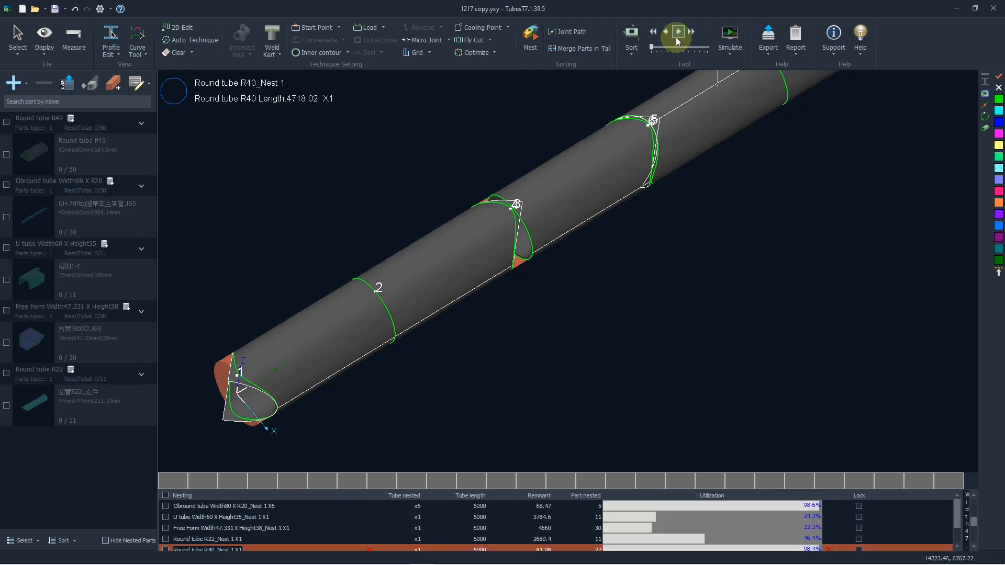
pyautogui.click(676, 39)
pyautogui.click(676, 39)
pyautogui.click(676, 39)
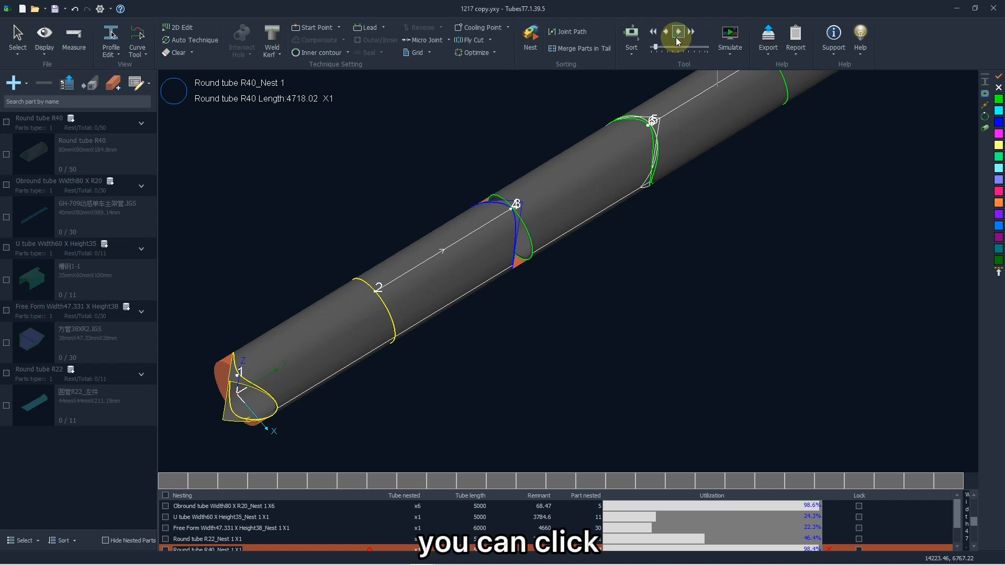
pyautogui.click(676, 38)
pyautogui.click(677, 38)
pyautogui.scroll(-2, 592, 292)
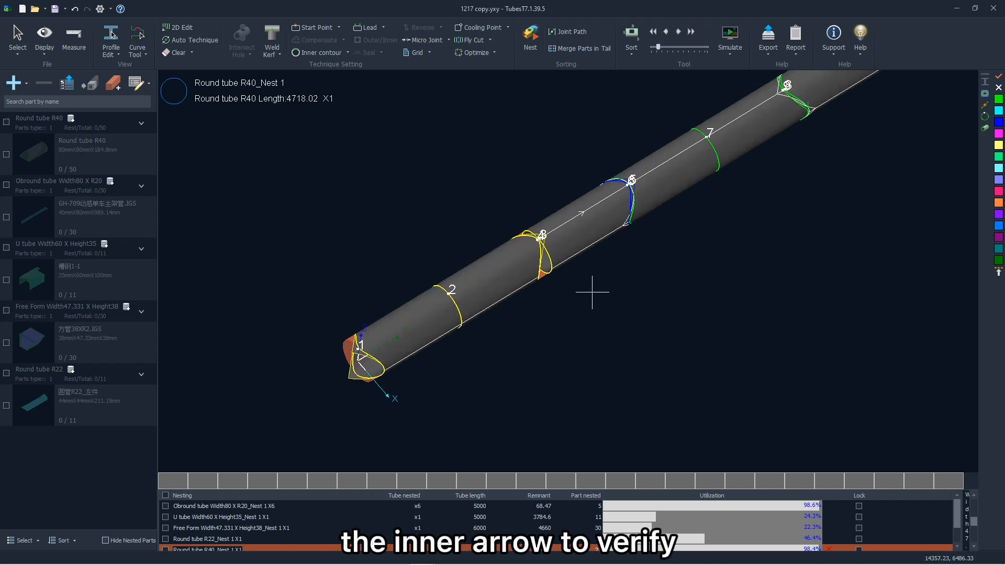
pyautogui.click(677, 34)
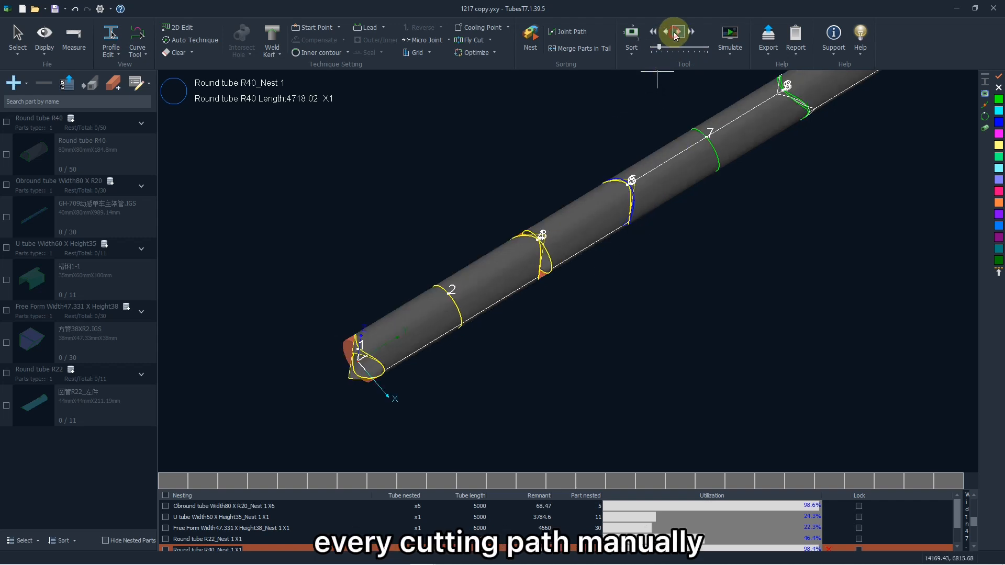
pyautogui.click(667, 35)
pyautogui.click(667, 35)
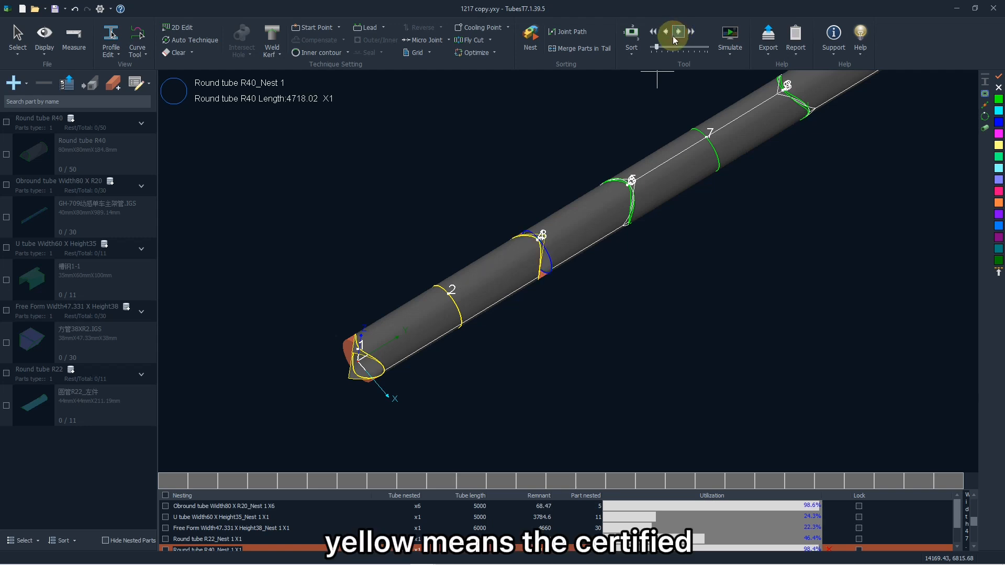
# Step: Scrub the cutting progress backward and forward along the R40 nest to review the overall path order
pyautogui.moveTo(657, 46); pyautogui.dragTo(654, 48)
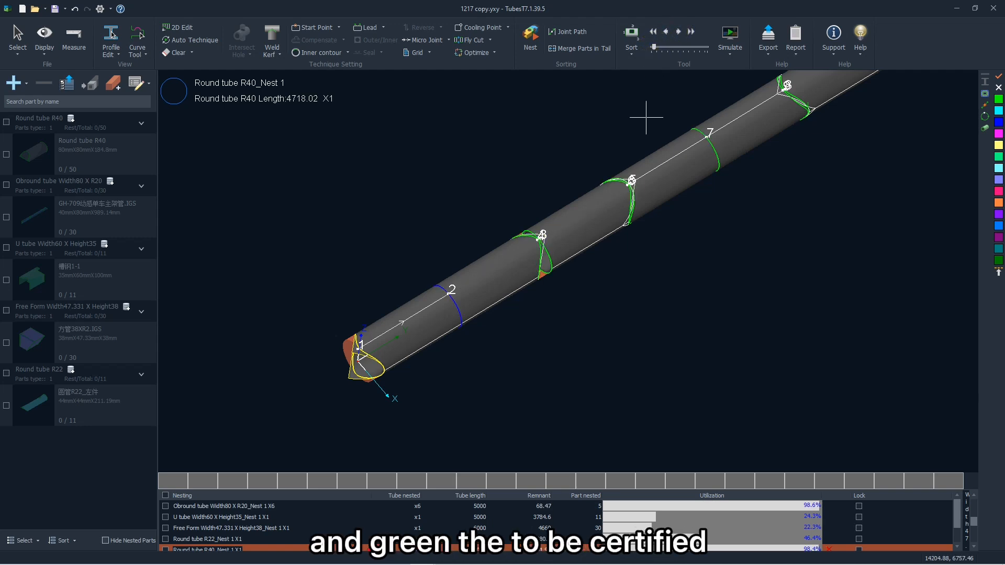
pyautogui.scroll(-3, 445, 256)
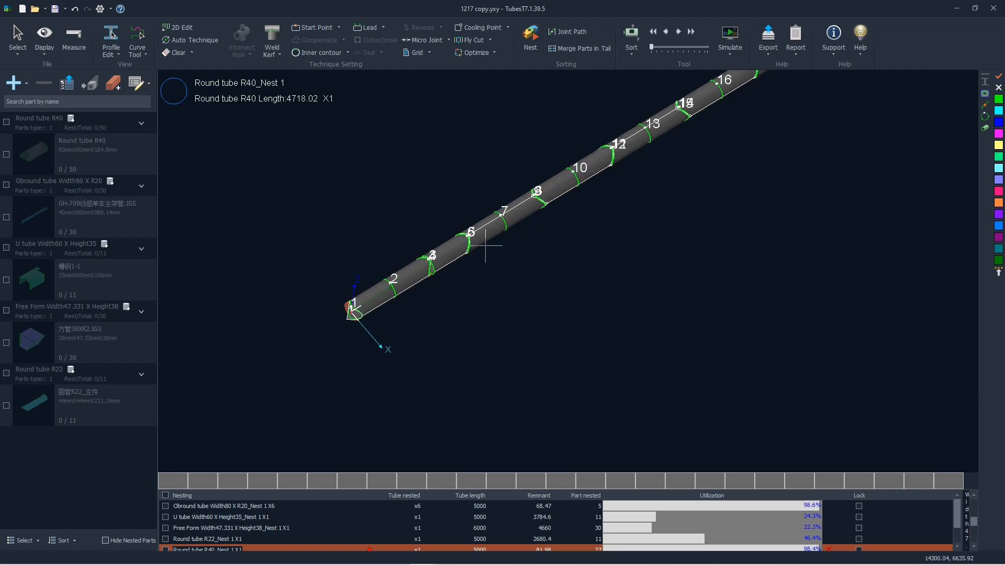
pyautogui.scroll(2, 579, 200)
pyautogui.scroll(-1, 579, 201)
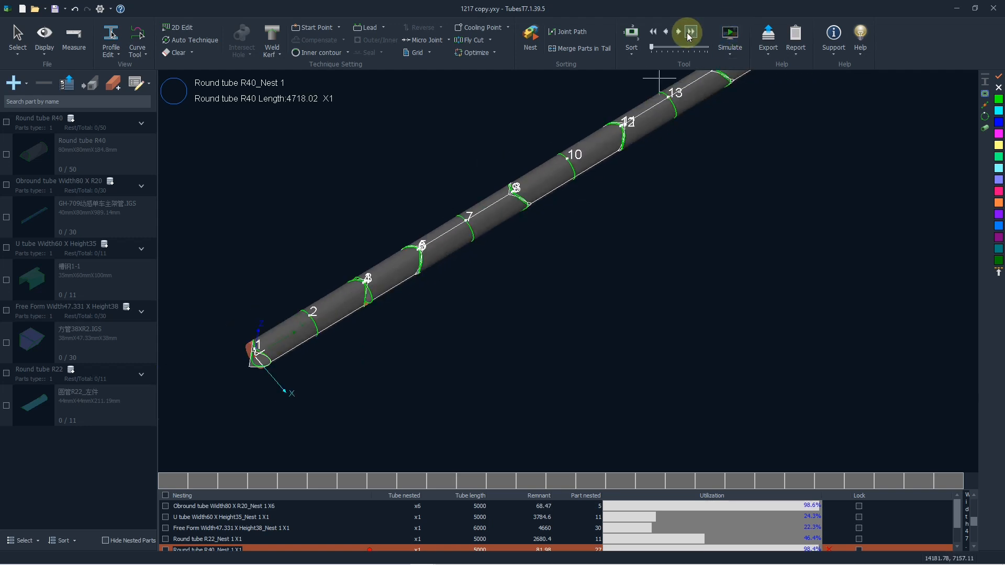
pyautogui.moveTo(654, 49)
pyautogui.mouseDown()
pyautogui.moveTo(663, 45)
pyautogui.moveTo(656, 49)
pyautogui.mouseUp()
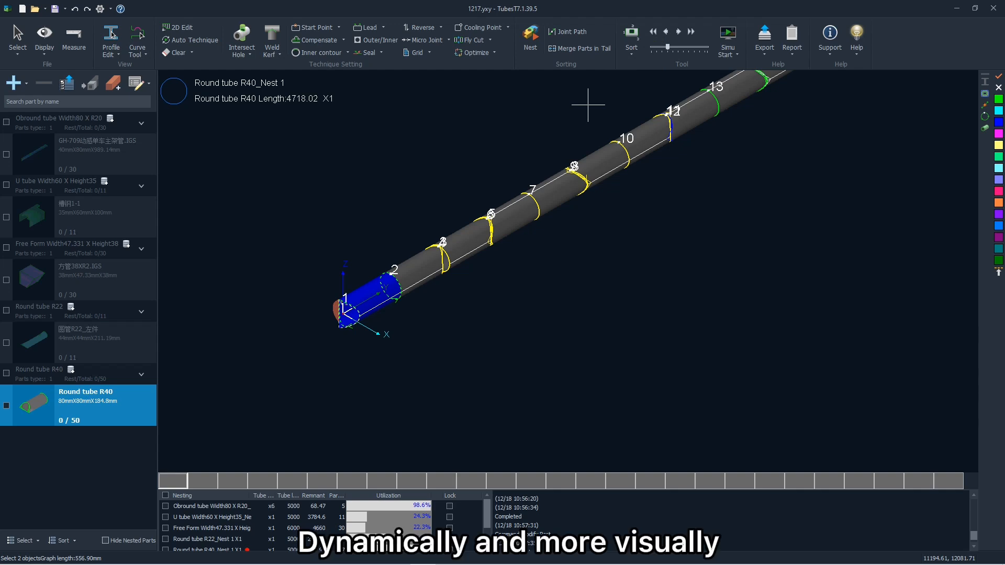
# Step: Simulate cutting the R40 nest with the virtual cutting head and adjust the simulation speed up and down
pyautogui.click(730, 41)
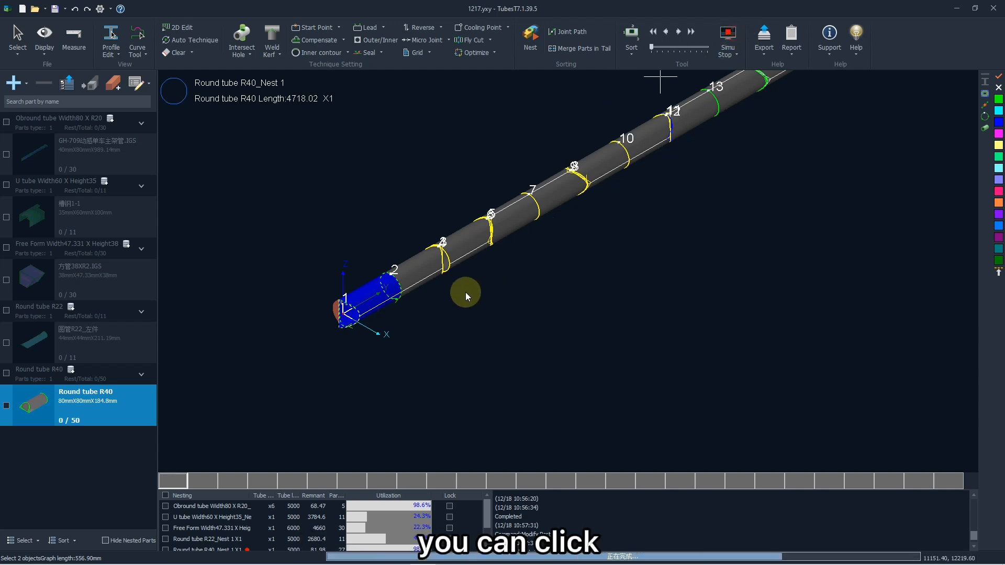
pyautogui.scroll(5, 290, 324)
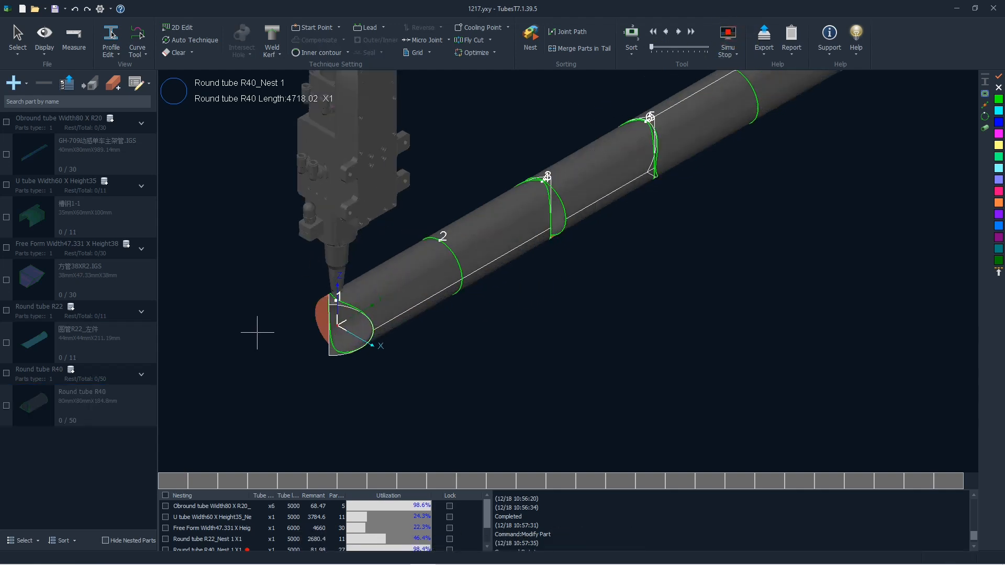
pyautogui.scroll(-4, 291, 320)
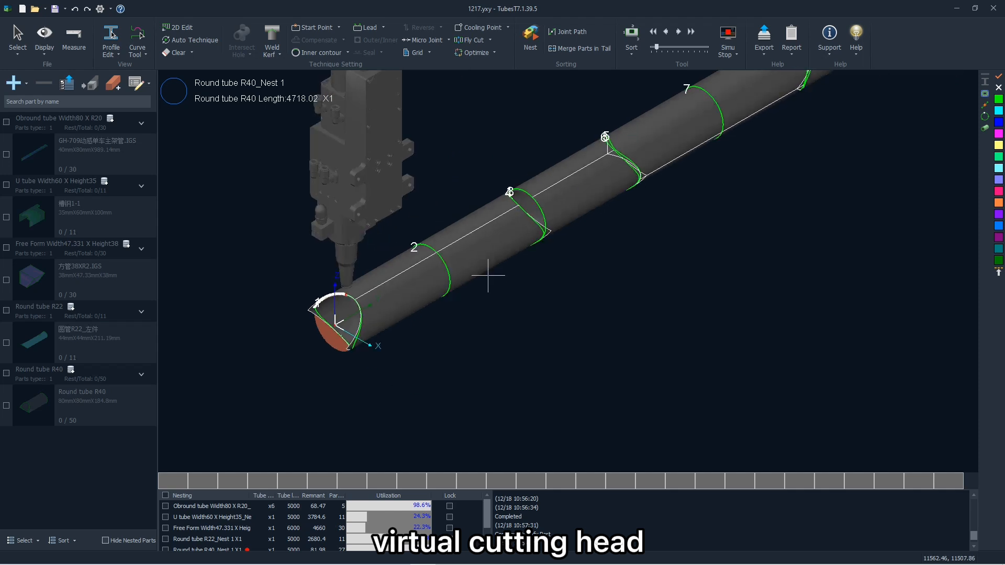
pyautogui.click(691, 32)
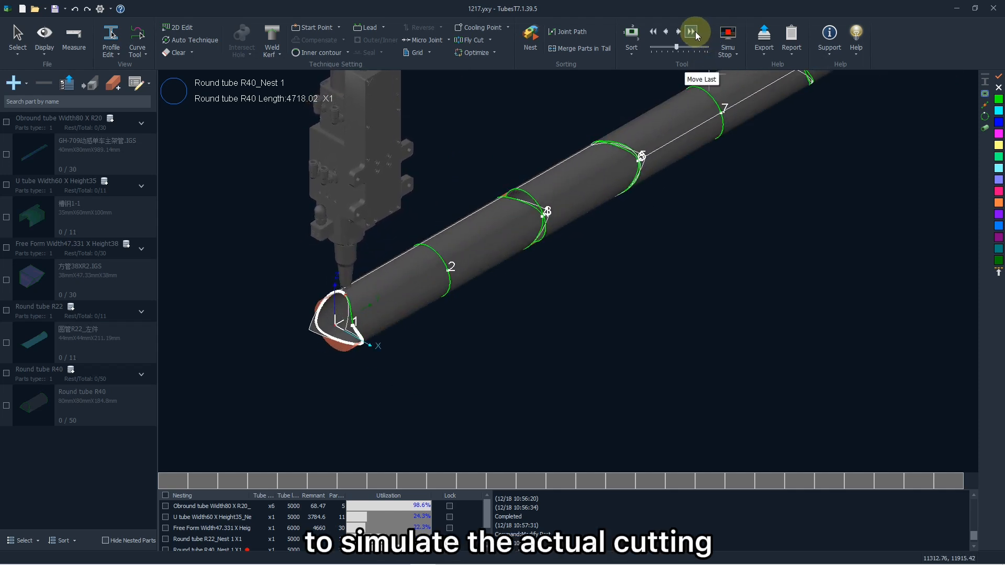
pyautogui.click(695, 31)
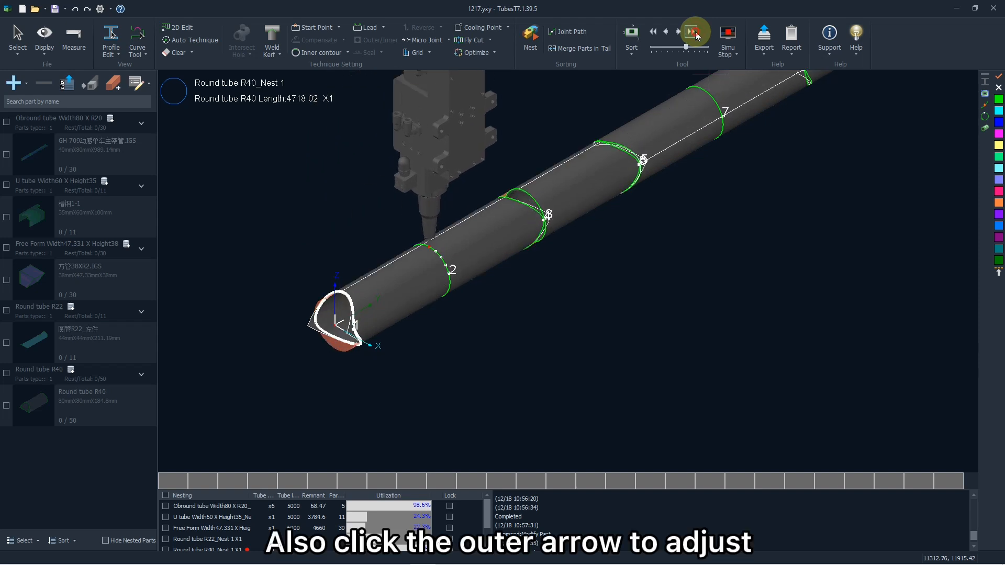
pyautogui.click(653, 31)
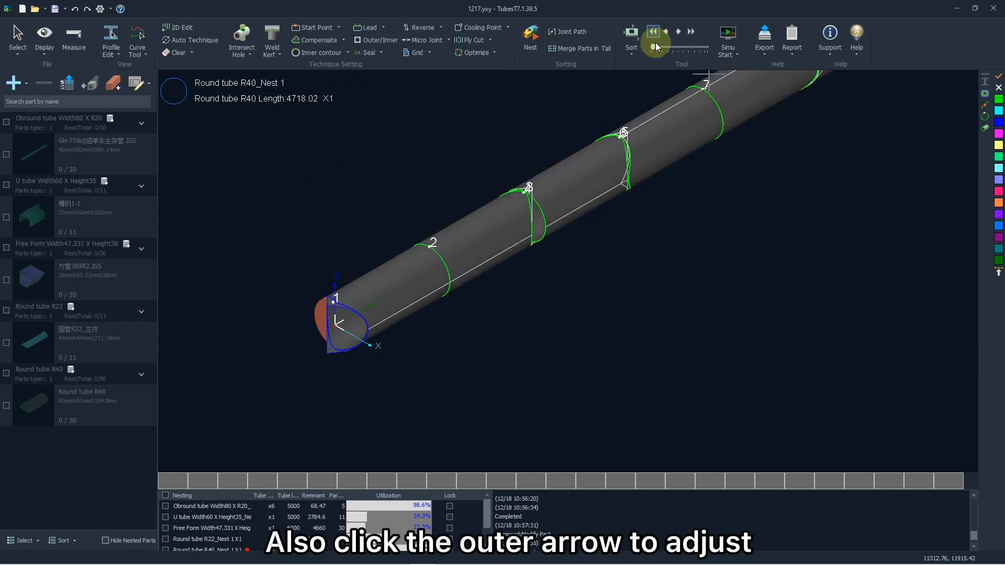
# Step: Select the second part in the R40 nest, simulate cutting from that part, and stop the simulation
pyautogui.scroll(-4, 426, 191)
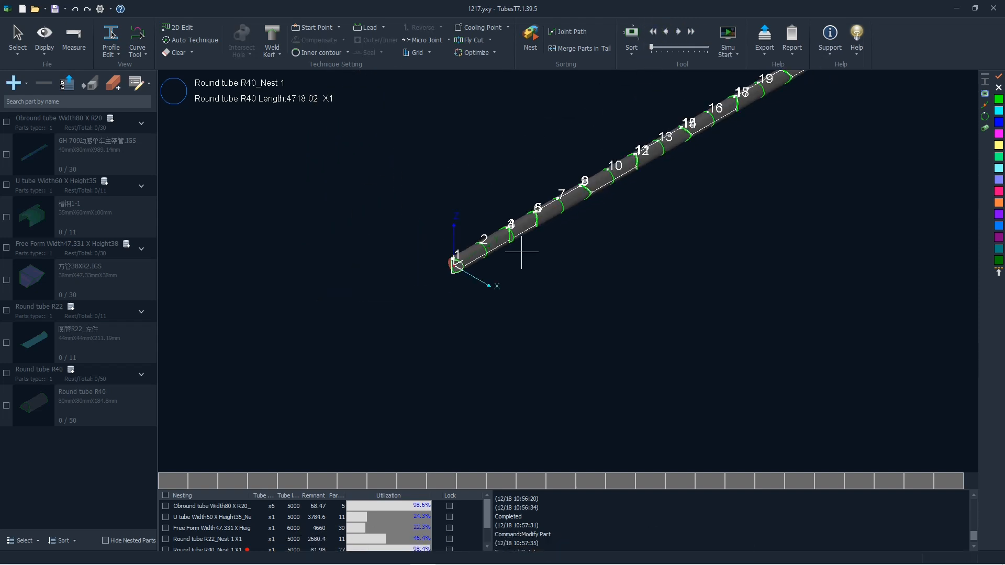
pyautogui.scroll(1, 522, 251)
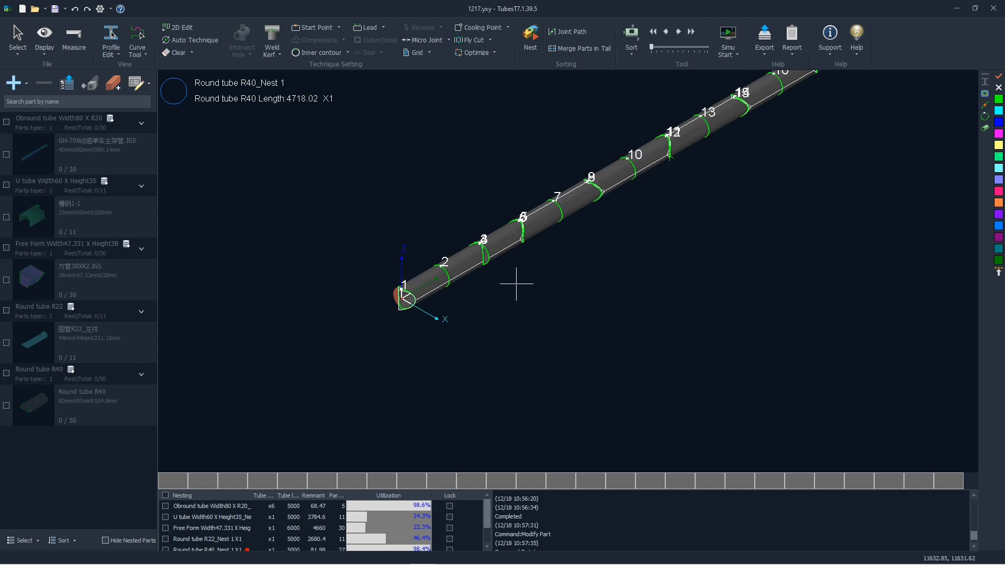
pyautogui.click(484, 250)
pyautogui.scroll(4, 485, 246)
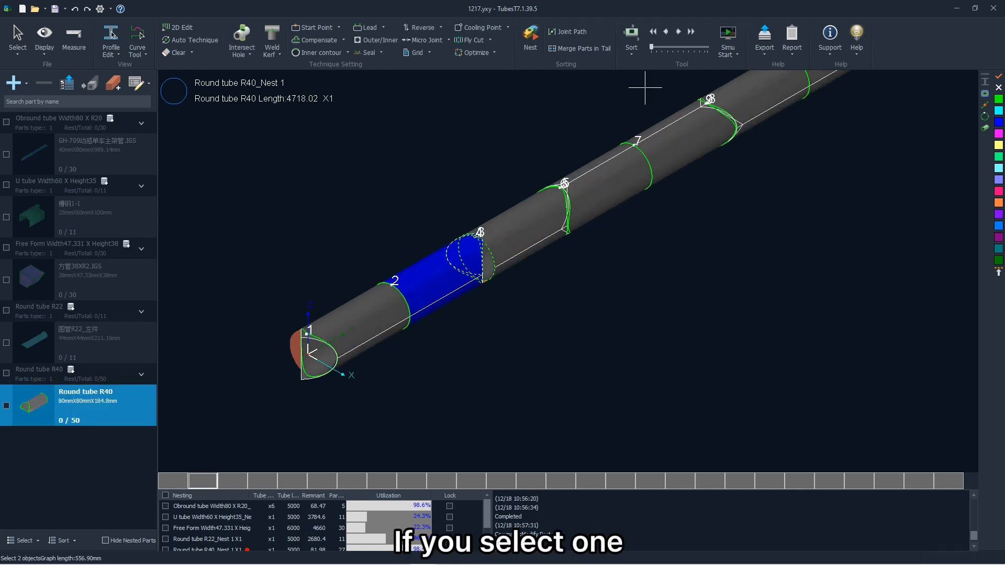
pyautogui.click(728, 35)
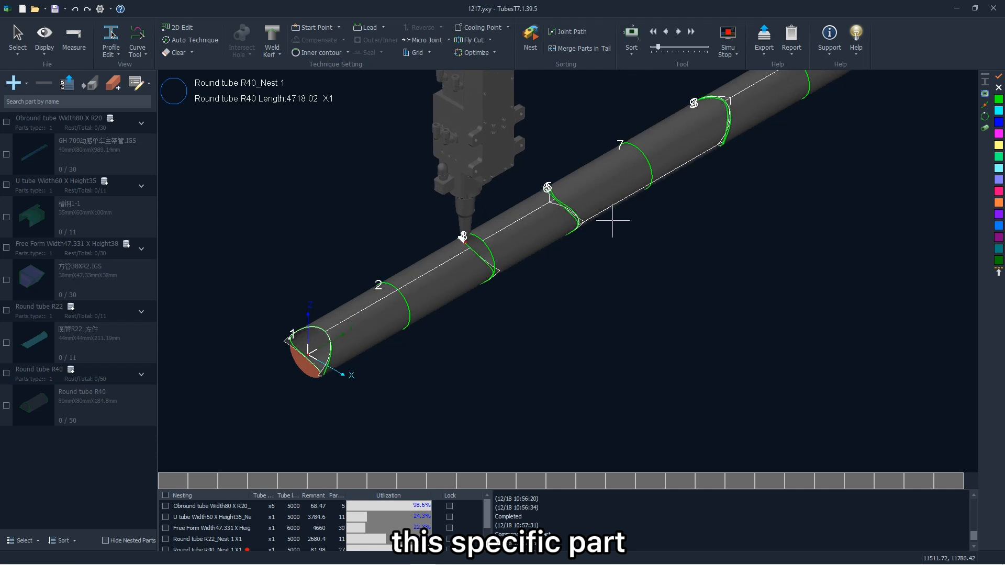
pyautogui.click(737, 32)
# Step: Select the cut-off contour numbered 13 on the R40 nest and start the cutting simulation from it
pyautogui.scroll(-3, 461, 330)
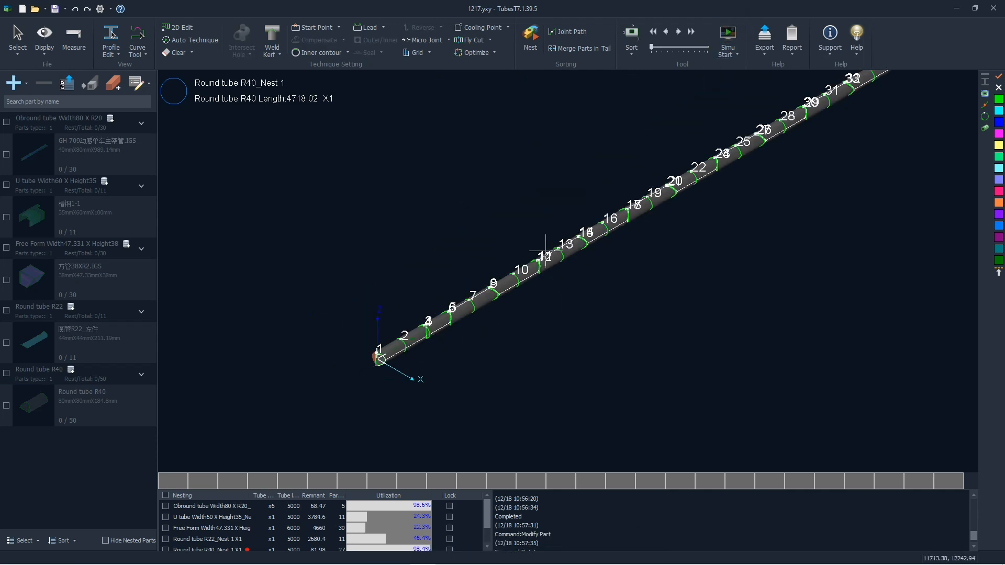
pyautogui.scroll(5, 545, 250)
pyautogui.moveTo(389, 237); pyautogui.dragTo(503, 319)
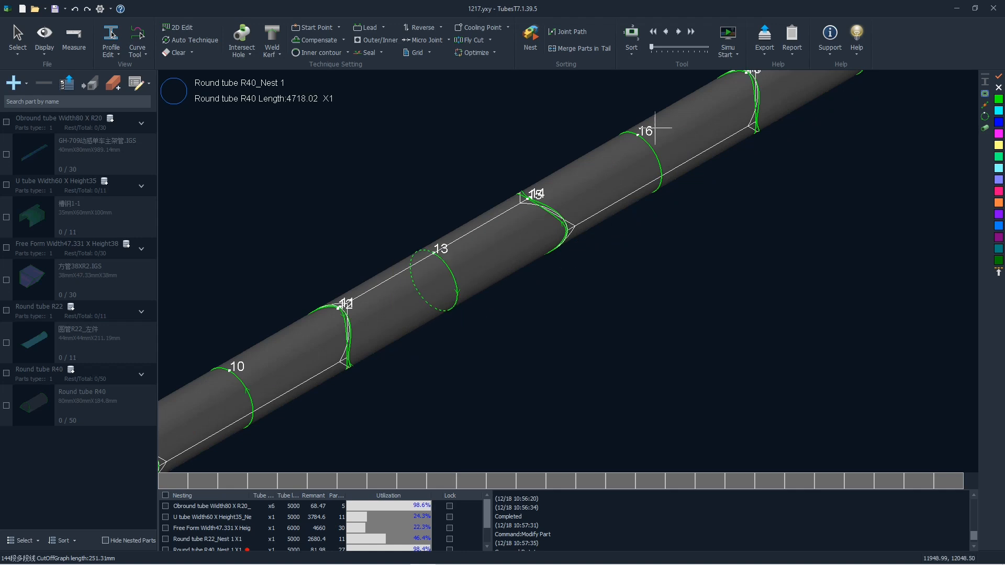
pyautogui.click(727, 35)
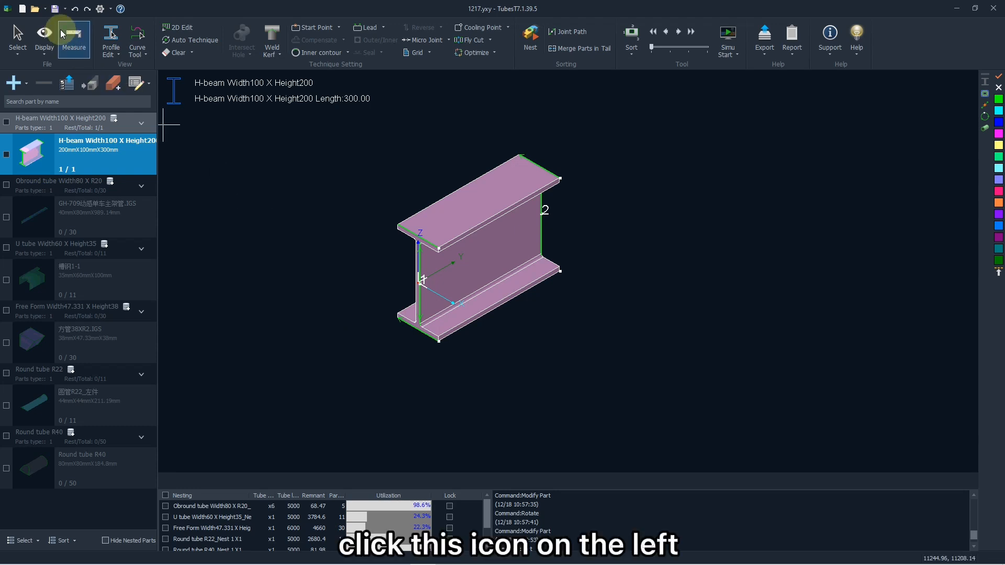
# Step: Save the current document, then save a copy as "1217 copy" in TubesT Document (YXY) format in the YXY folder
pyautogui.click(55, 9)
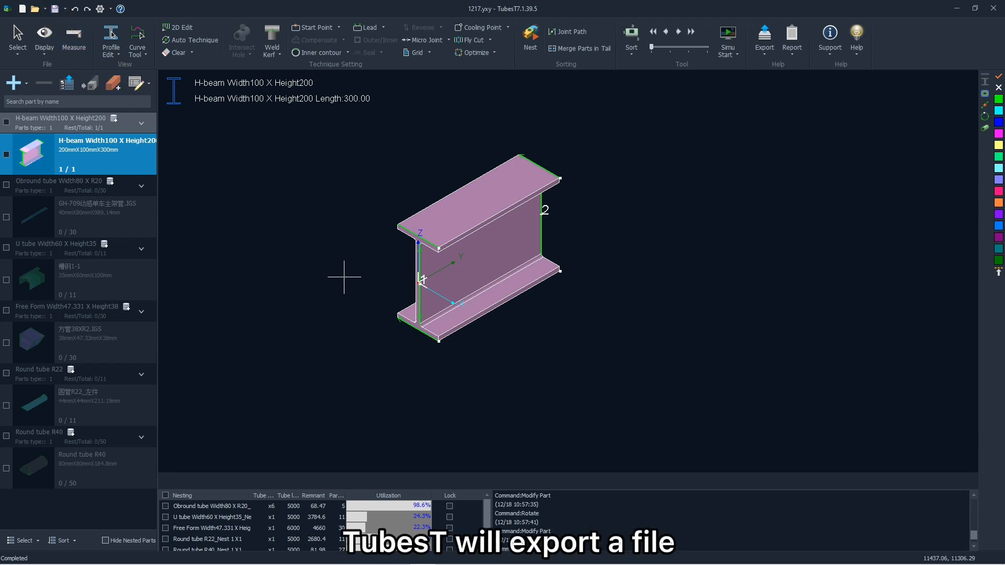
pyautogui.click(64, 9)
pyautogui.click(74, 23)
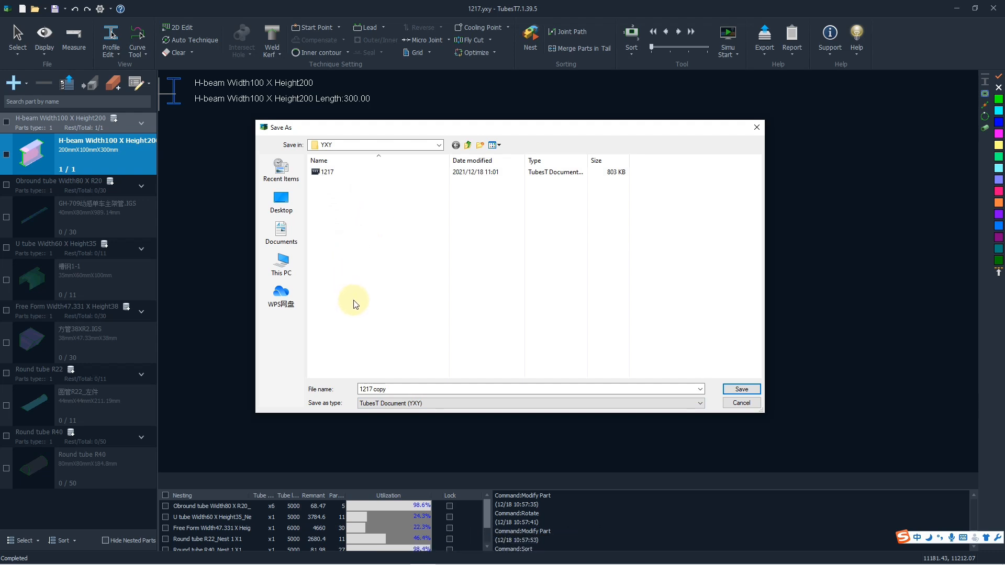
pyautogui.click(729, 393)
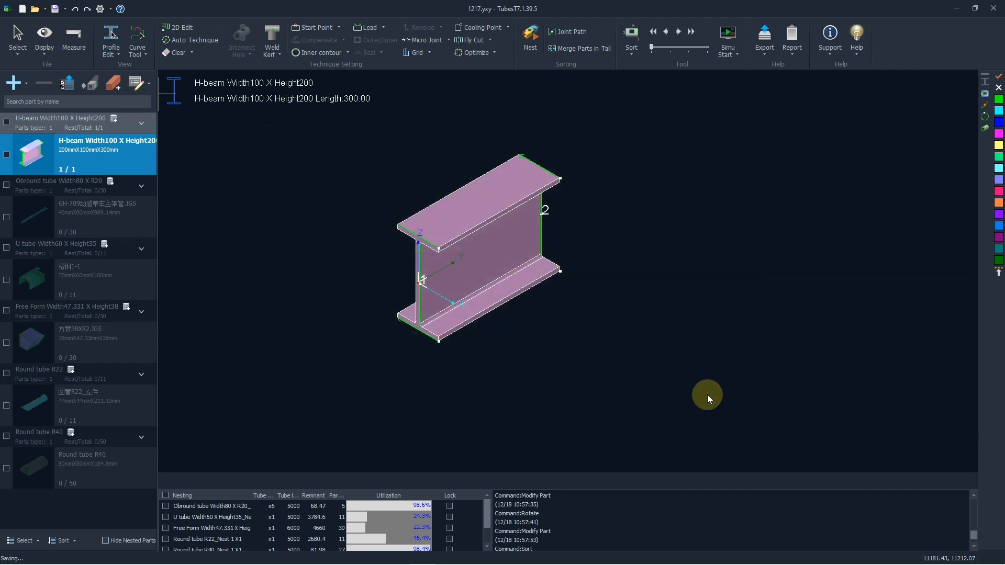
# Step: Open the Obround tube Width80 X R20 nest from the nesting results
pyautogui.click(270, 507)
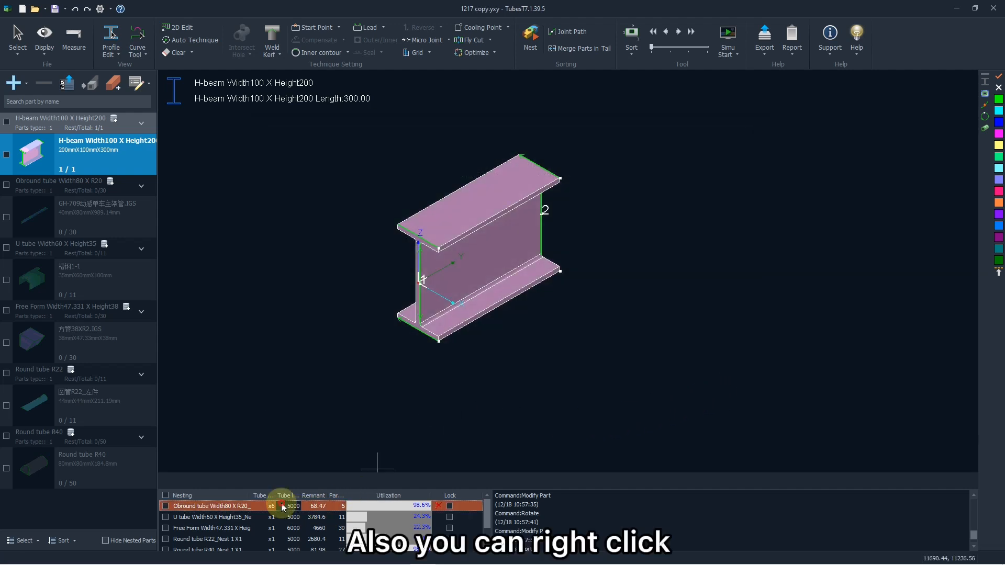
pyautogui.click(273, 517)
pyautogui.click(272, 507)
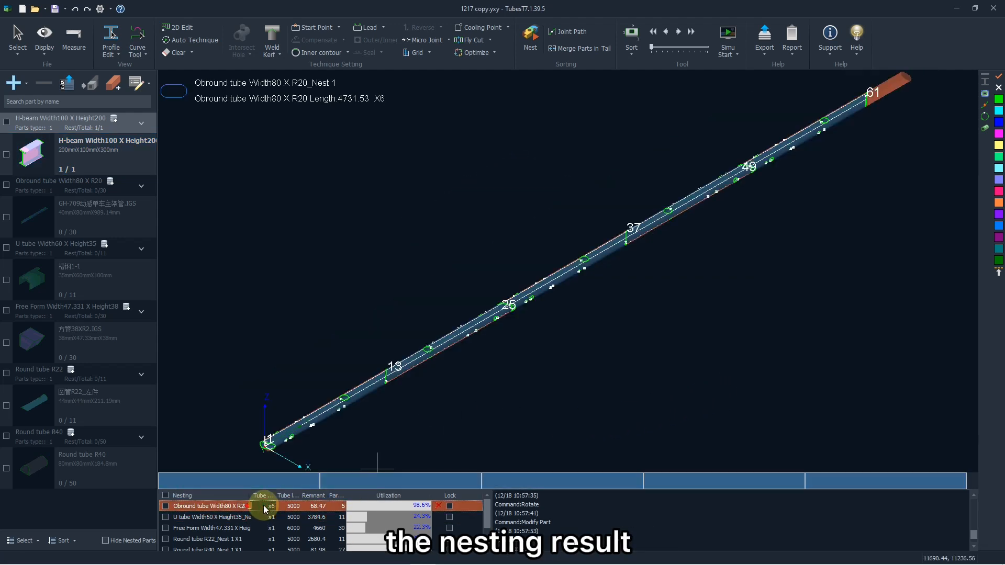
# Step: Export all nesting results in .zx format to the ZX folder inside the TubesT folder
pyautogui.rightClick(271, 506)
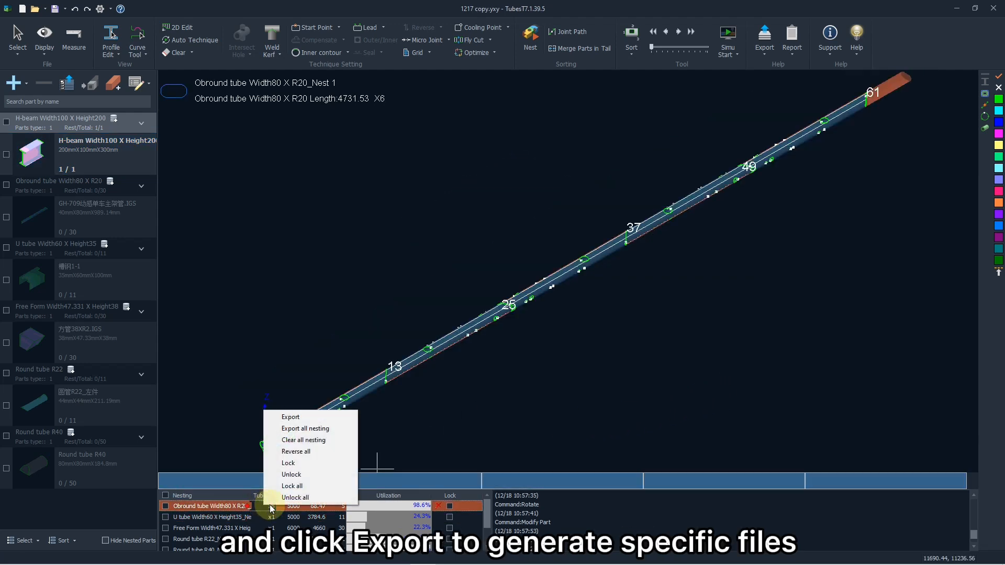
pyautogui.click(310, 429)
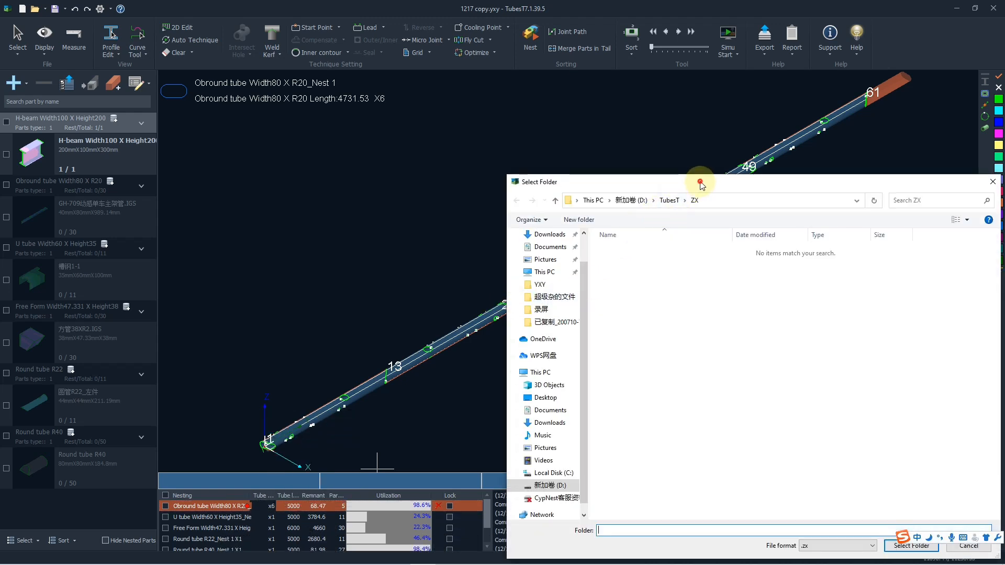
pyautogui.moveTo(699, 180); pyautogui.dragTo(451, 114)
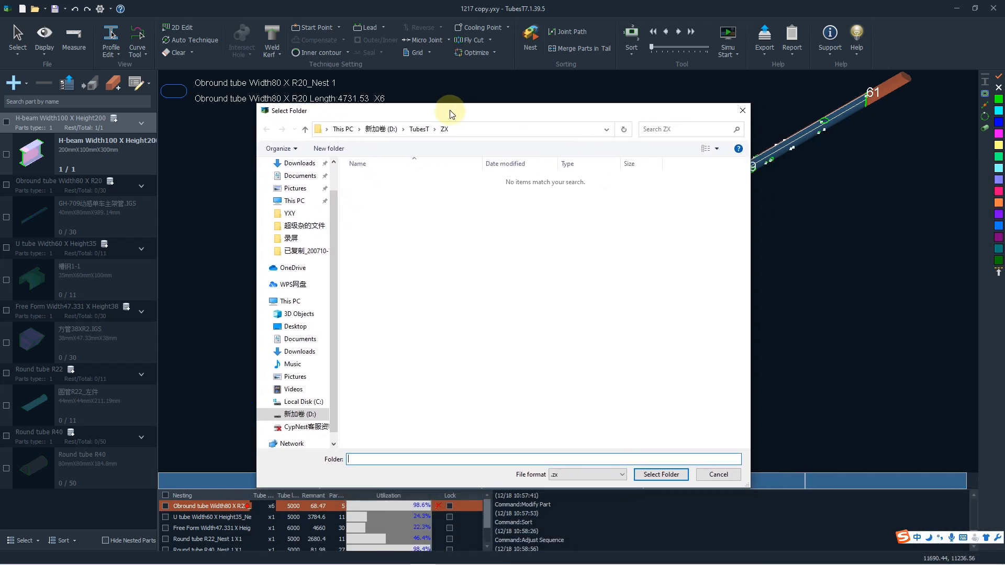
pyautogui.click(418, 129)
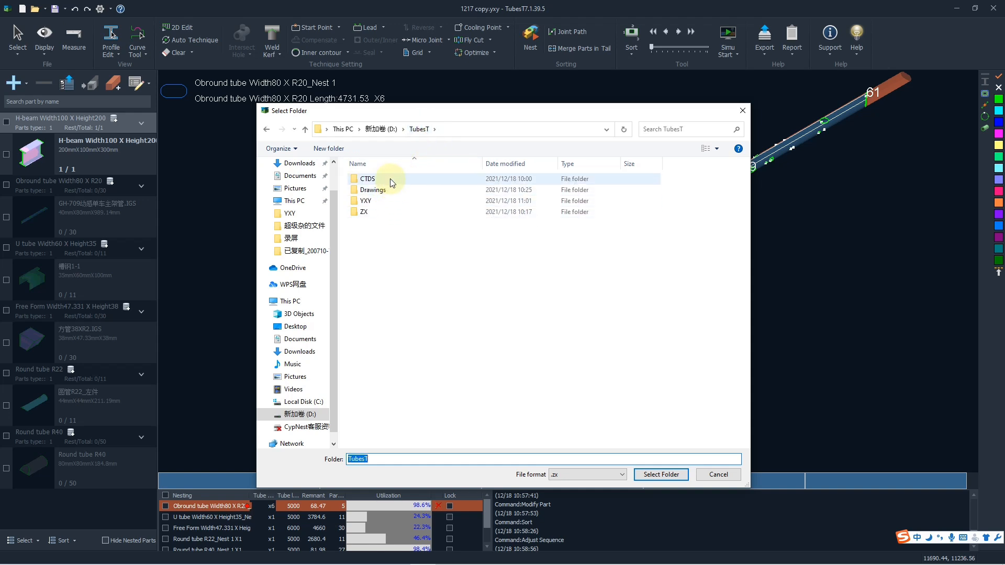
pyautogui.click(560, 475)
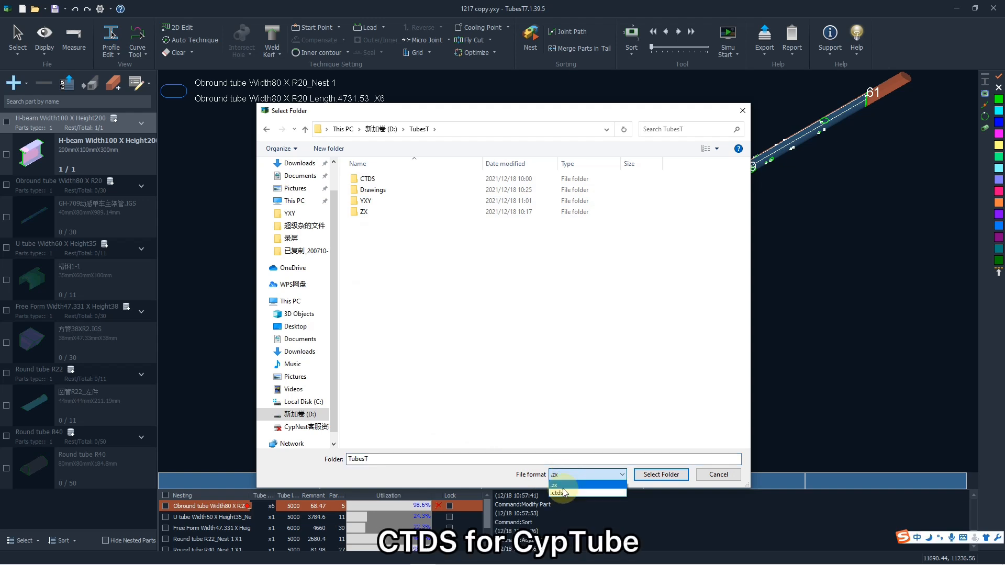
pyautogui.click(564, 480)
pyautogui.doubleClick(385, 213)
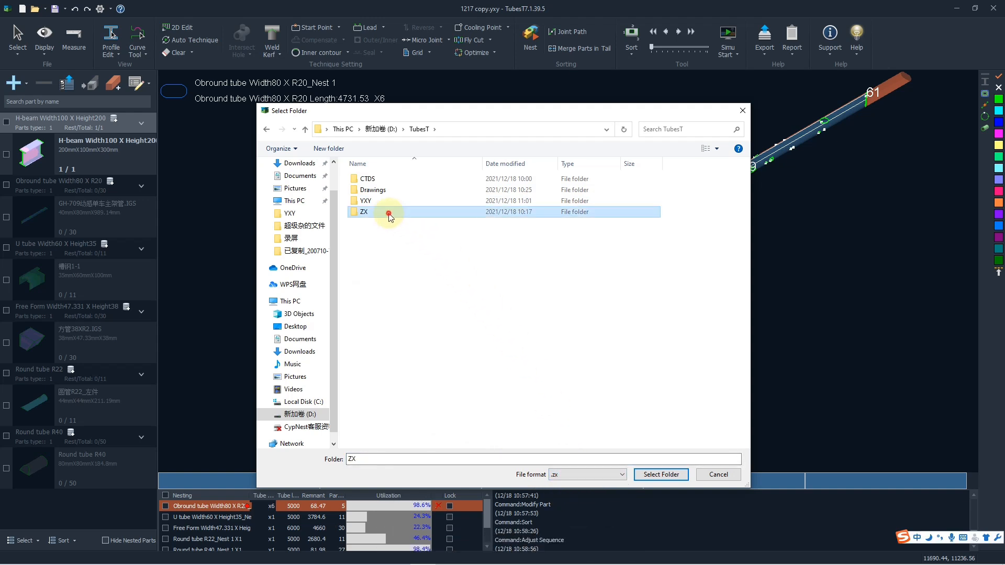
pyautogui.click(645, 474)
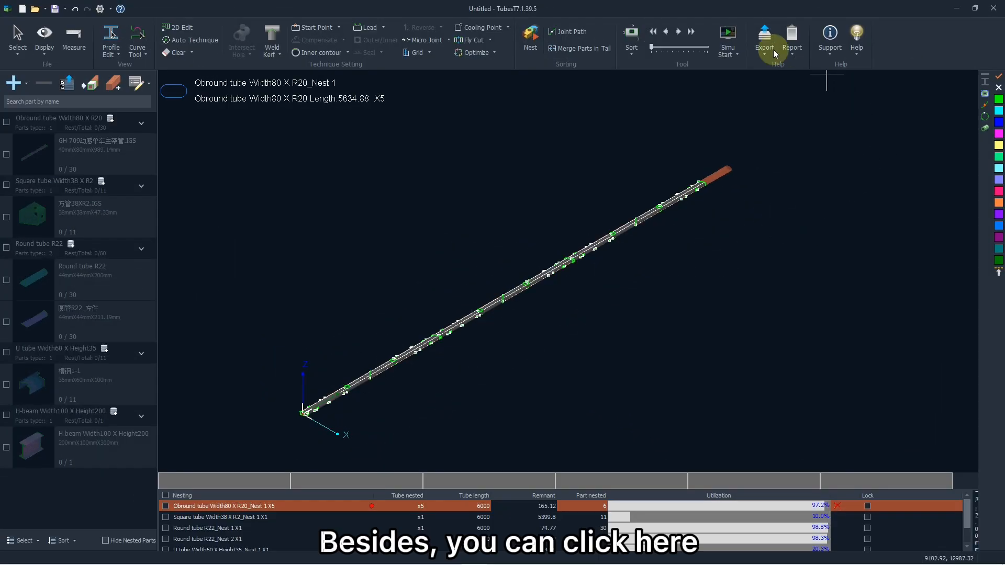
# Step: Export a production task package named "Obround tube Width80 X R20_Nest 1" as type Task to the Task folder, replacing the existing file
pyautogui.click(757, 51)
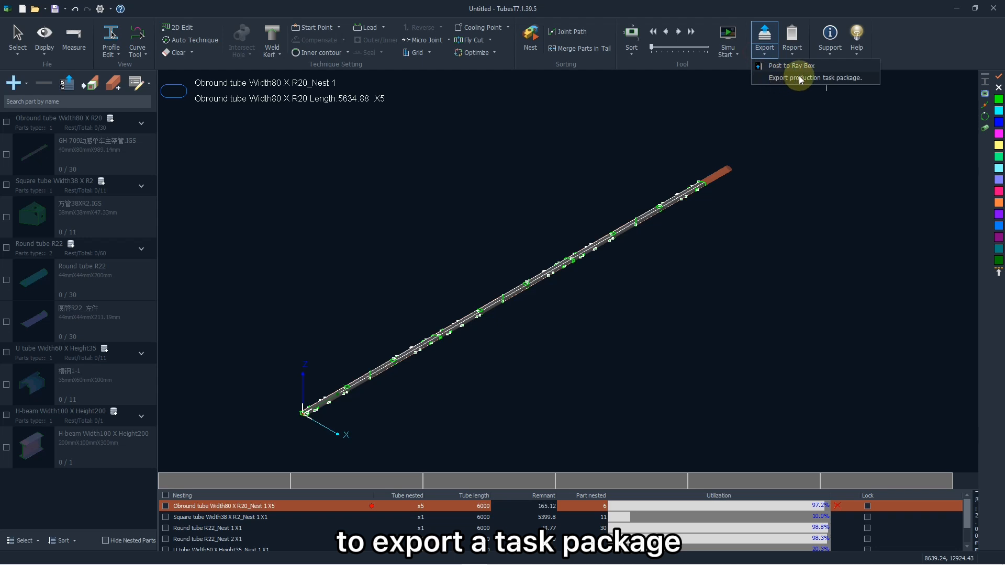
pyautogui.click(782, 78)
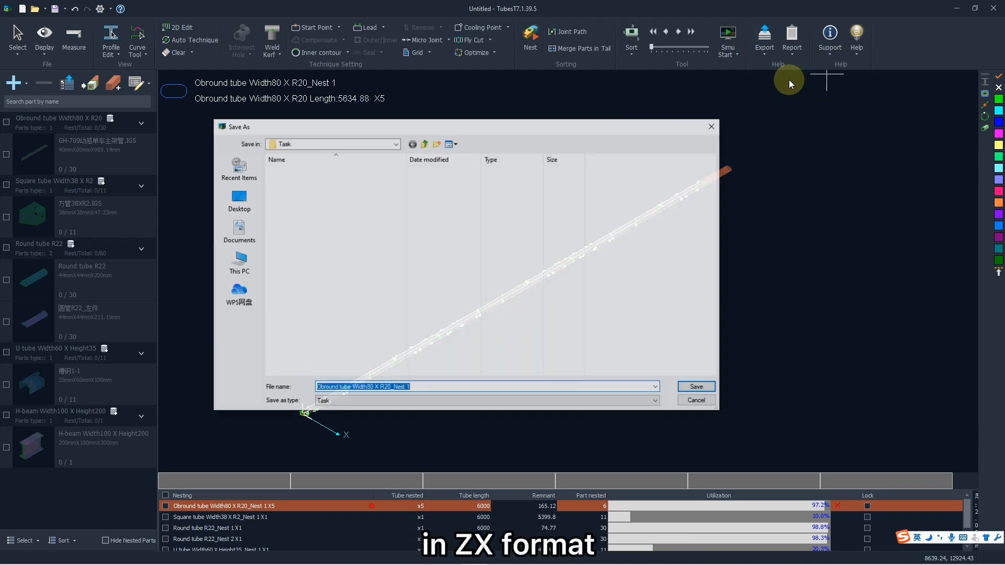
pyautogui.click(373, 320)
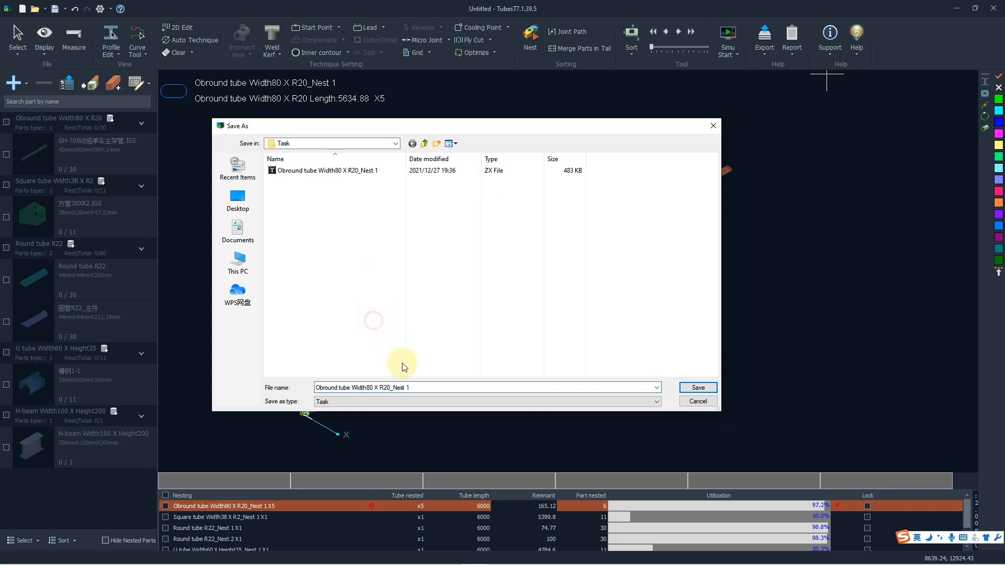
pyautogui.click(419, 386)
pyautogui.click(433, 386)
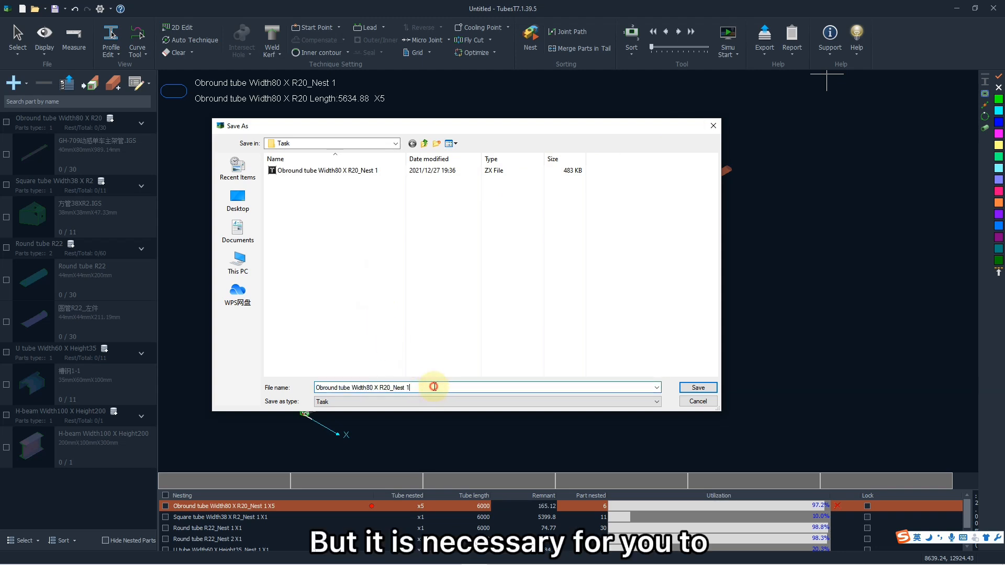
pyautogui.click(419, 400)
pyautogui.click(418, 401)
pyautogui.click(443, 387)
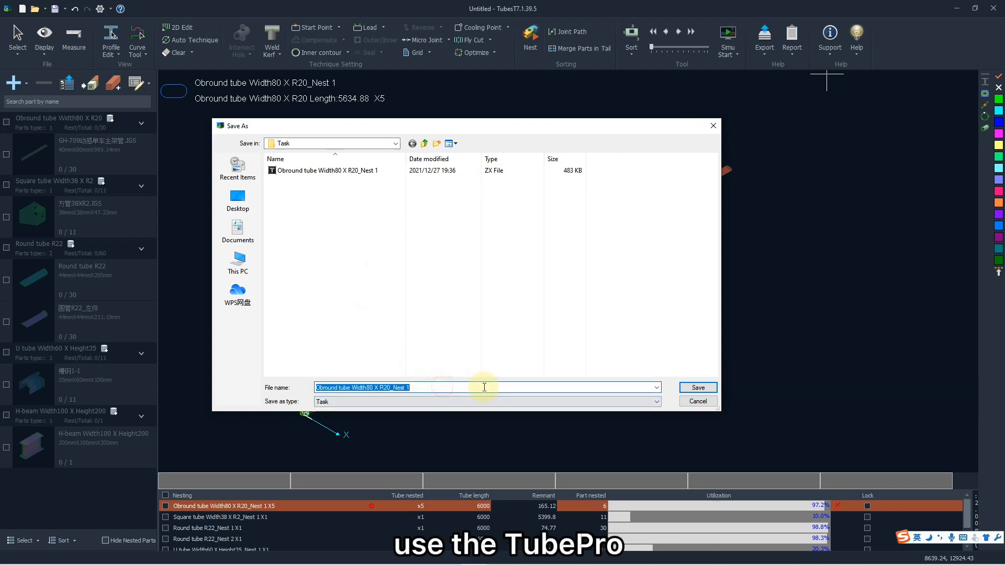
pyautogui.click(698, 388)
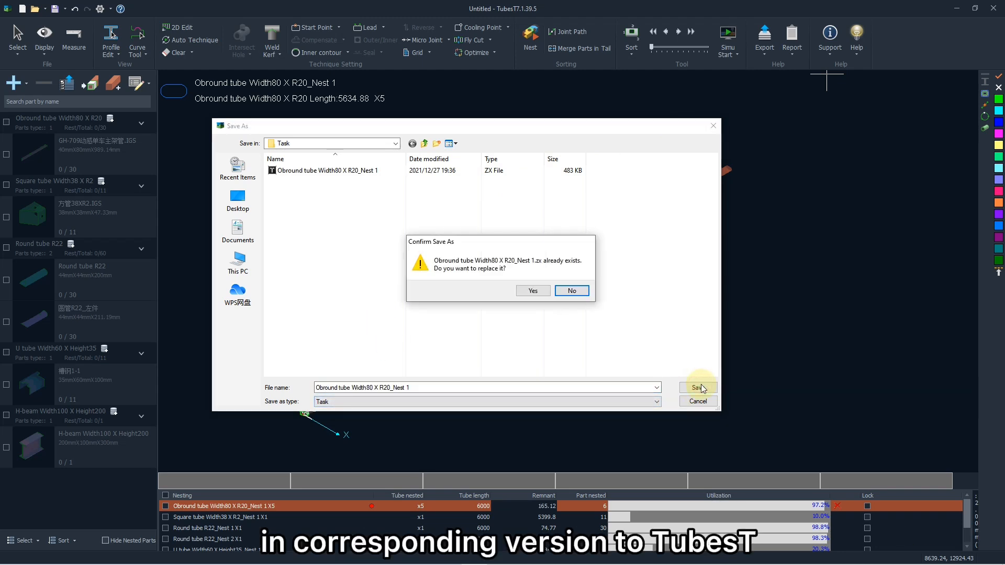
pyautogui.click(541, 291)
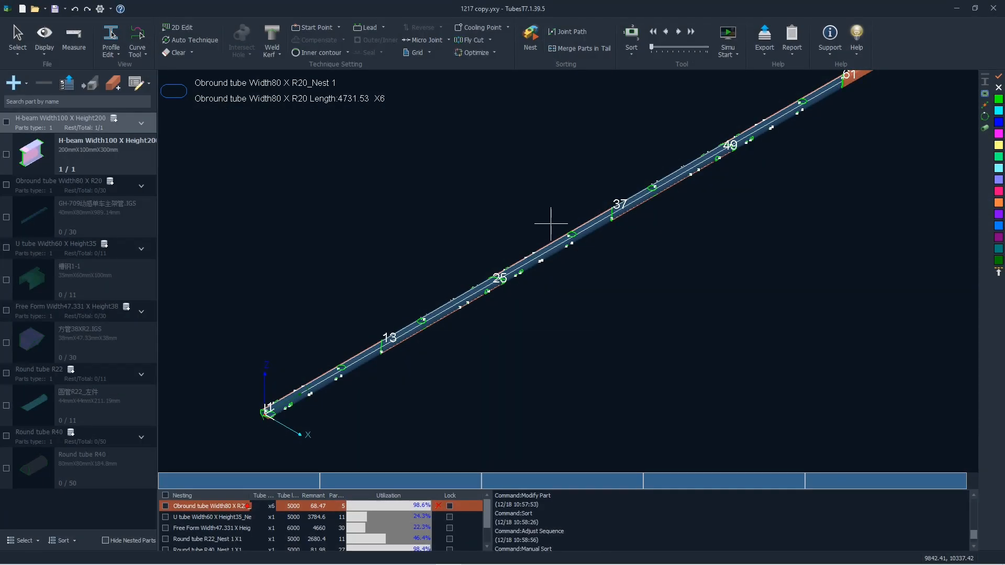
# Step: Open the production time estimate for the nested tubes and expand its additional settings
pyautogui.click(791, 53)
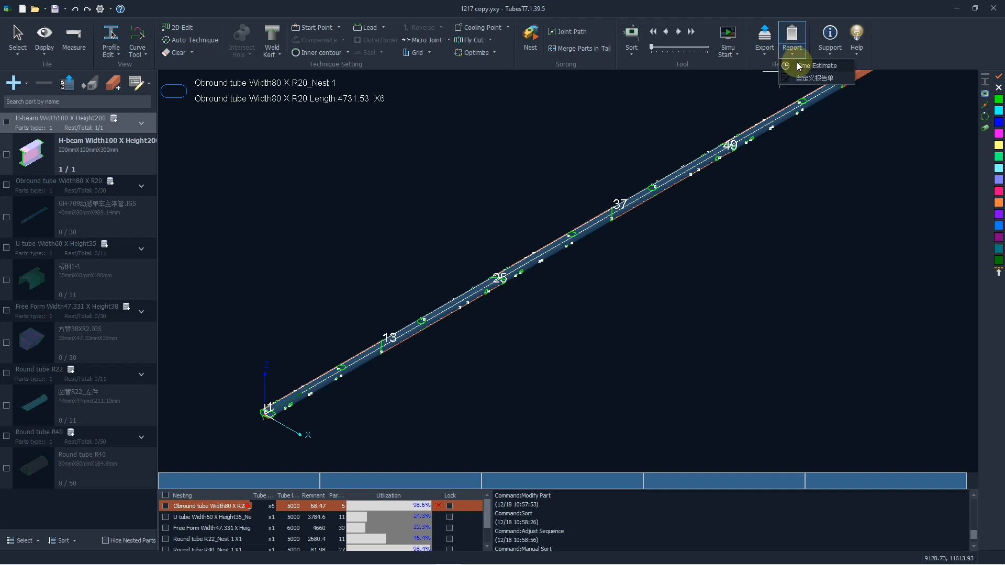
pyautogui.click(801, 66)
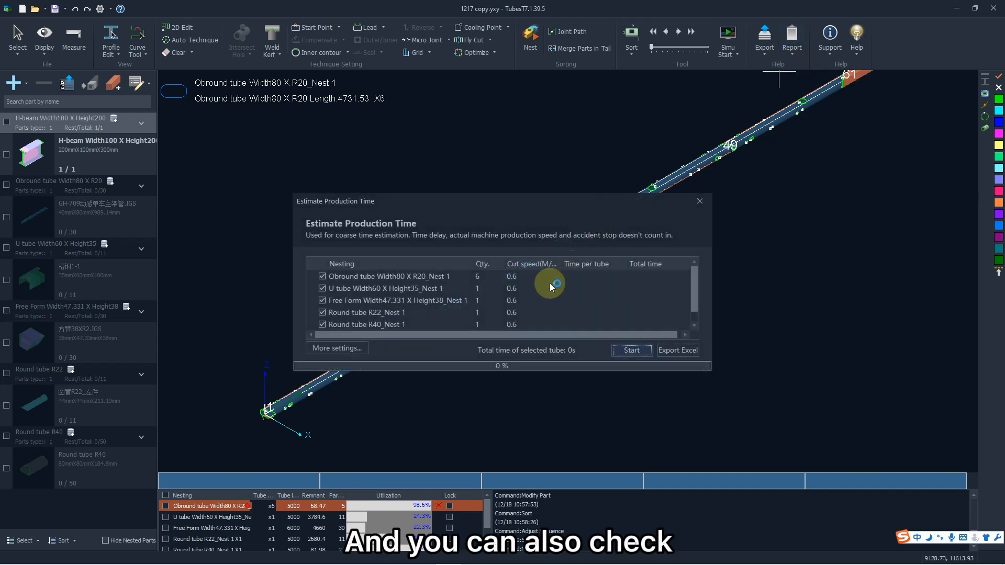
pyautogui.click(349, 348)
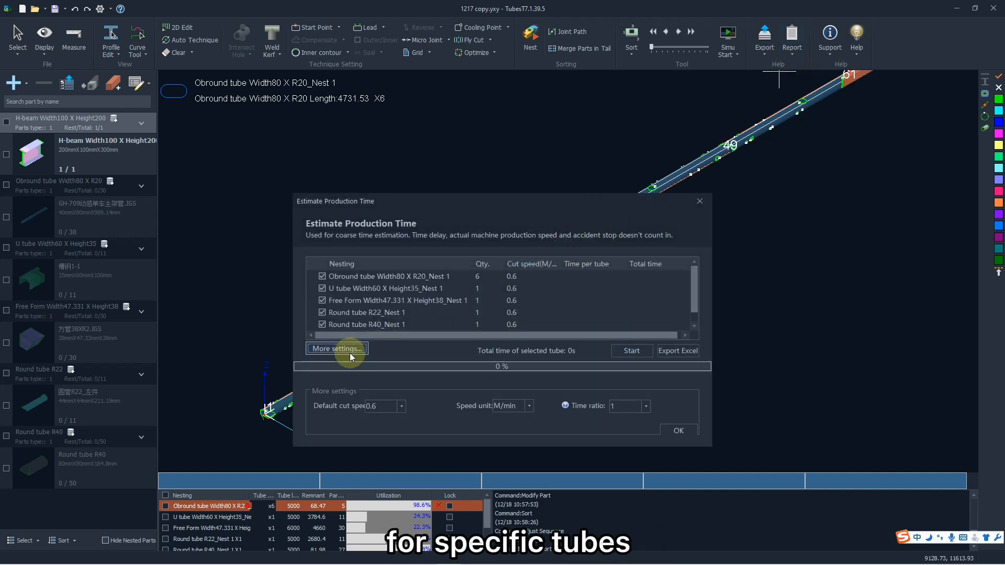